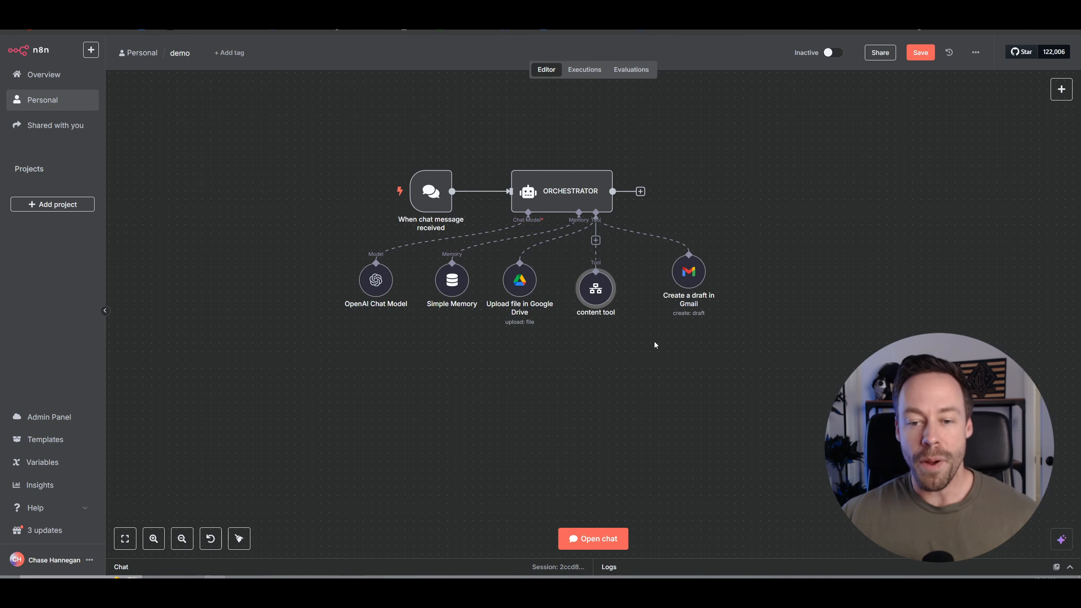
left_click_drag(602, 299, 611, 298)
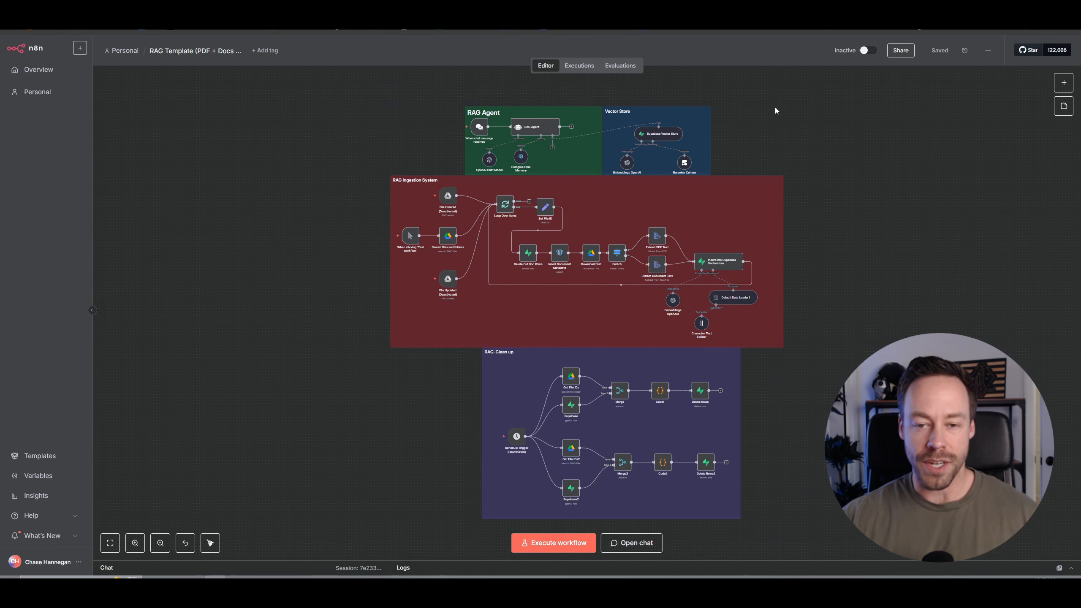
left_click_drag(816, 218, 775, 209)
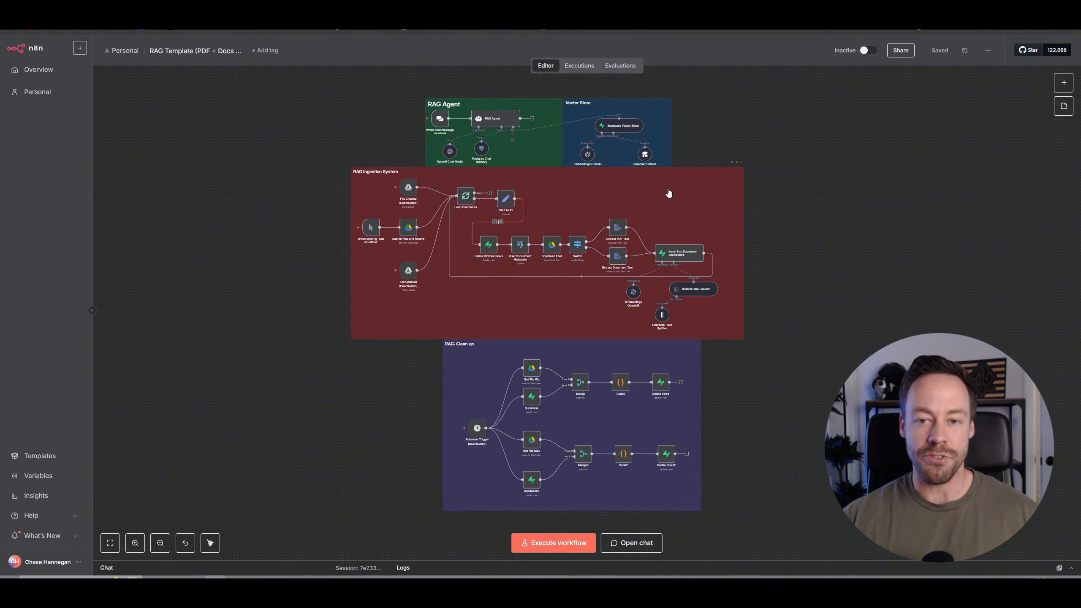
Nudge the Supabase Vector Store node slightly to the left within the Vector Store section.
scroll(680, 152, "up", 2)
scroll(681, 152, "up", 2)
left_click_drag(688, 149, 784, 188)
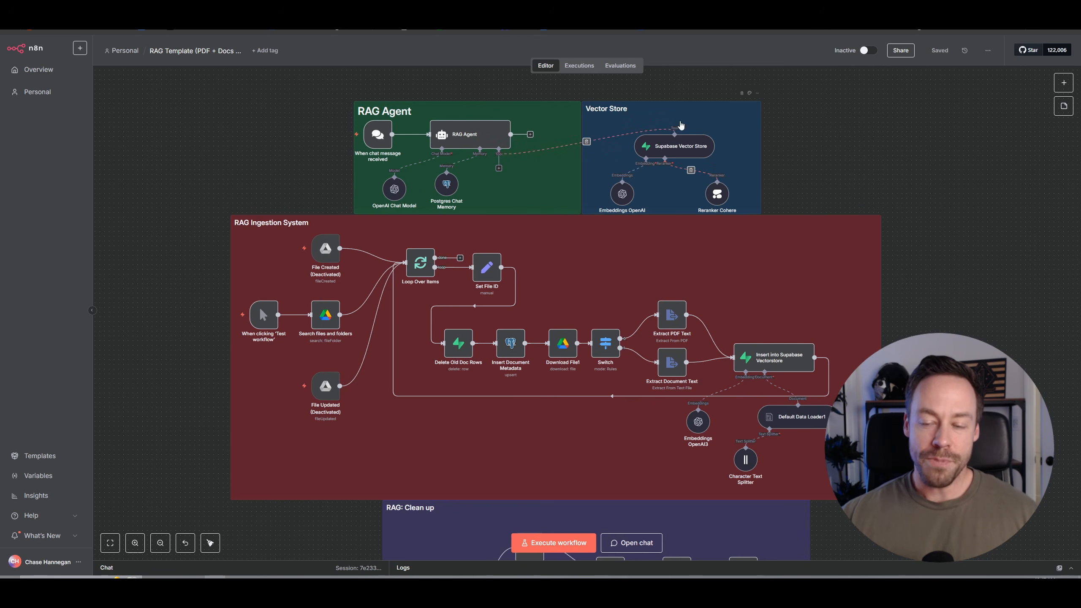
left_click_drag(681, 158, 675, 148)
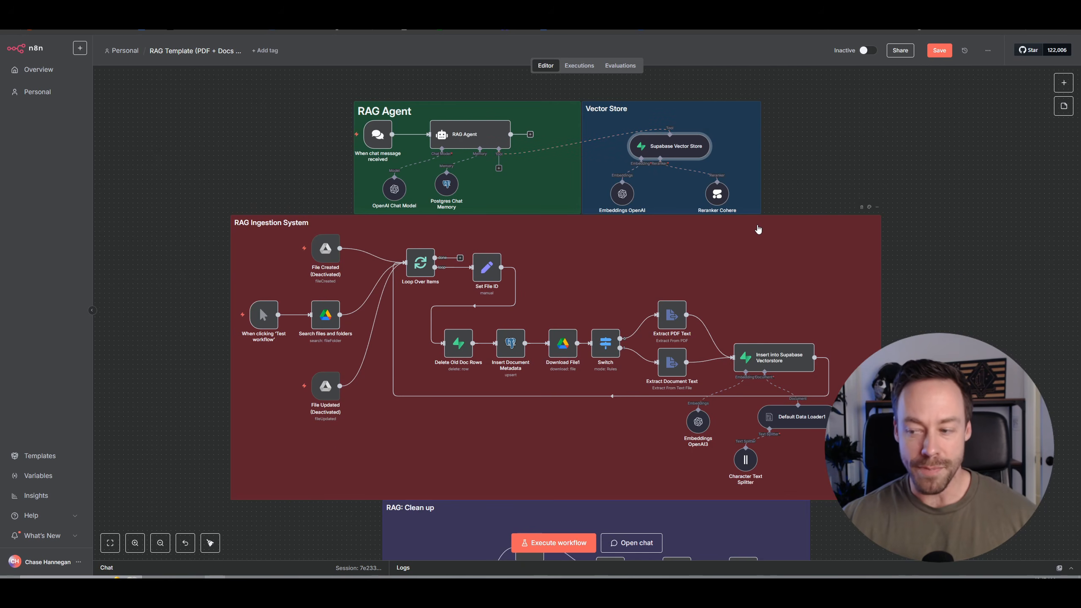
Examine the RAG Ingestion System section from its file triggers through text extraction to the Supabase vector store insertion.
scroll(758, 232, "down", 3)
scroll(759, 232, "down", 1)
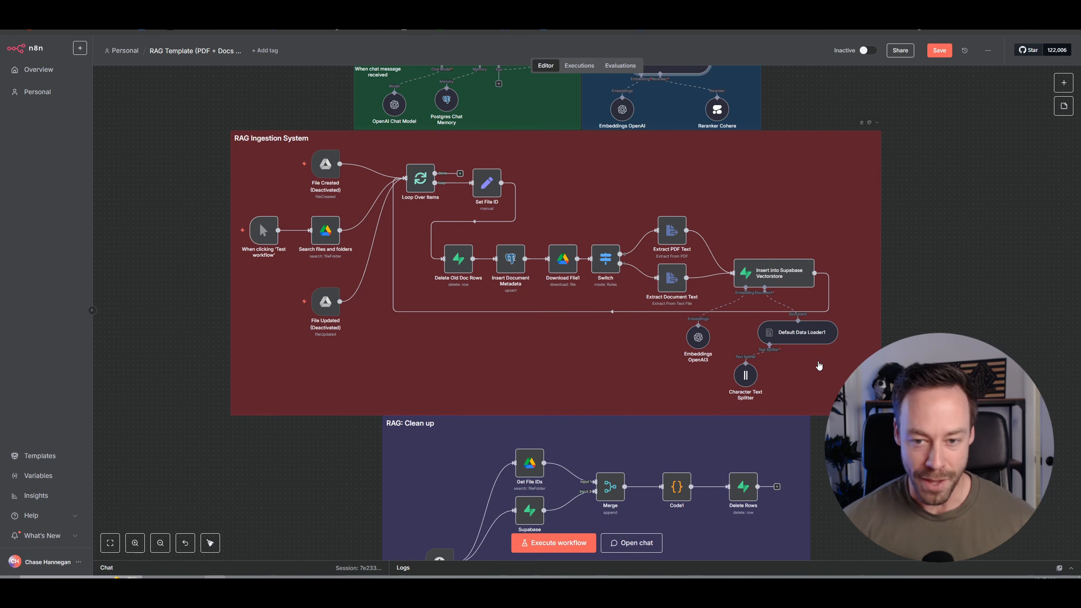
scroll(738, 247, "up", 2)
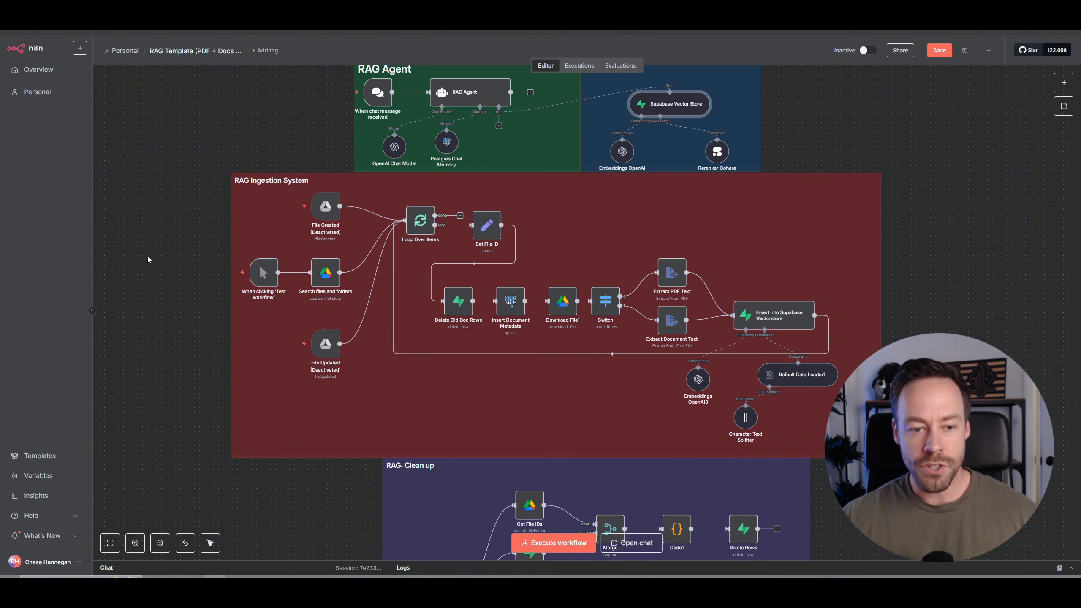
scroll(261, 310, "up", 5)
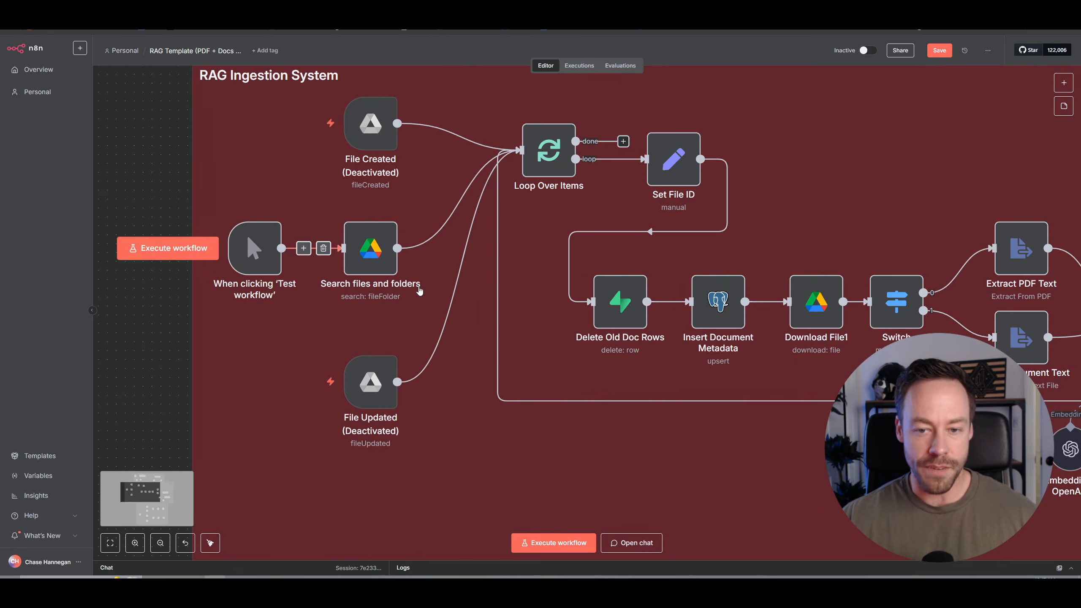
scroll(681, 426, "right", 5)
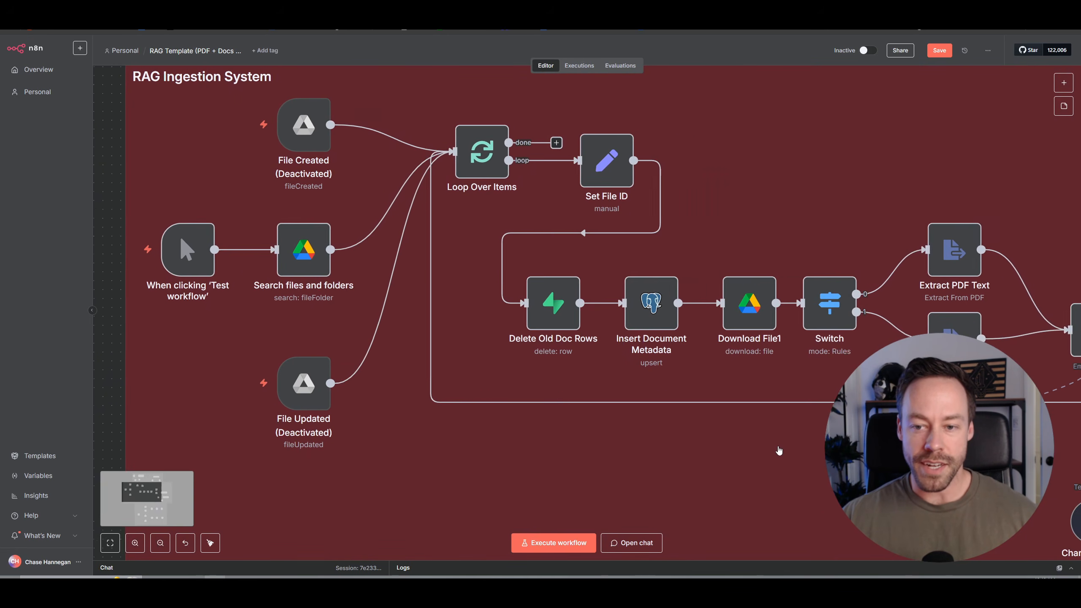
left_click_drag(733, 447, 500, 421)
scroll(554, 442, "down", 2)
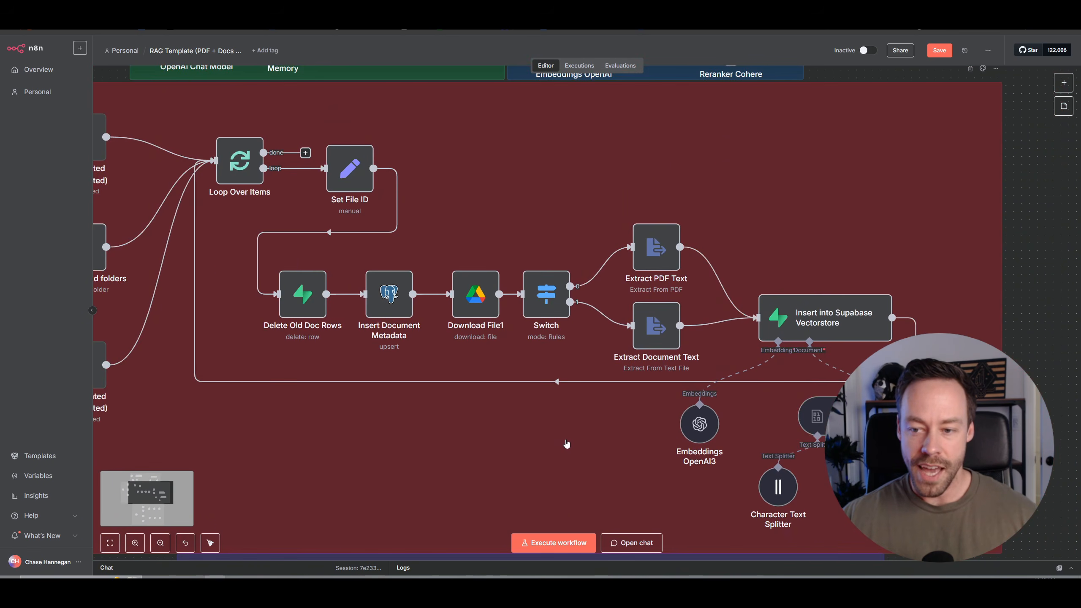
left_click_drag(566, 442, 416, 421)
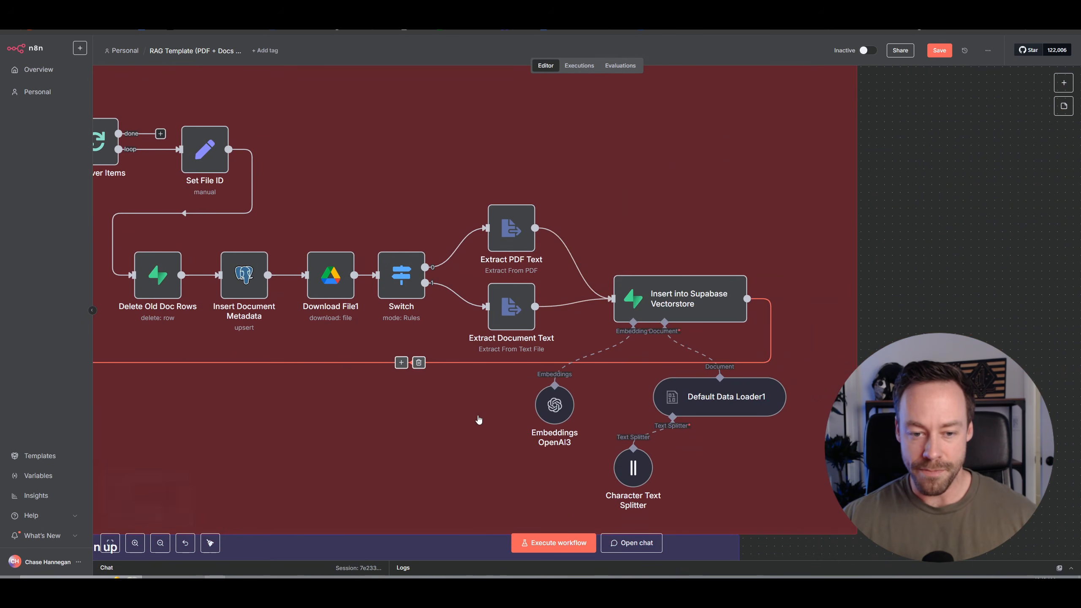
scroll(472, 414, "down", 1)
scroll(471, 414, "down", 1)
left_click_drag(353, 435, 357, 422)
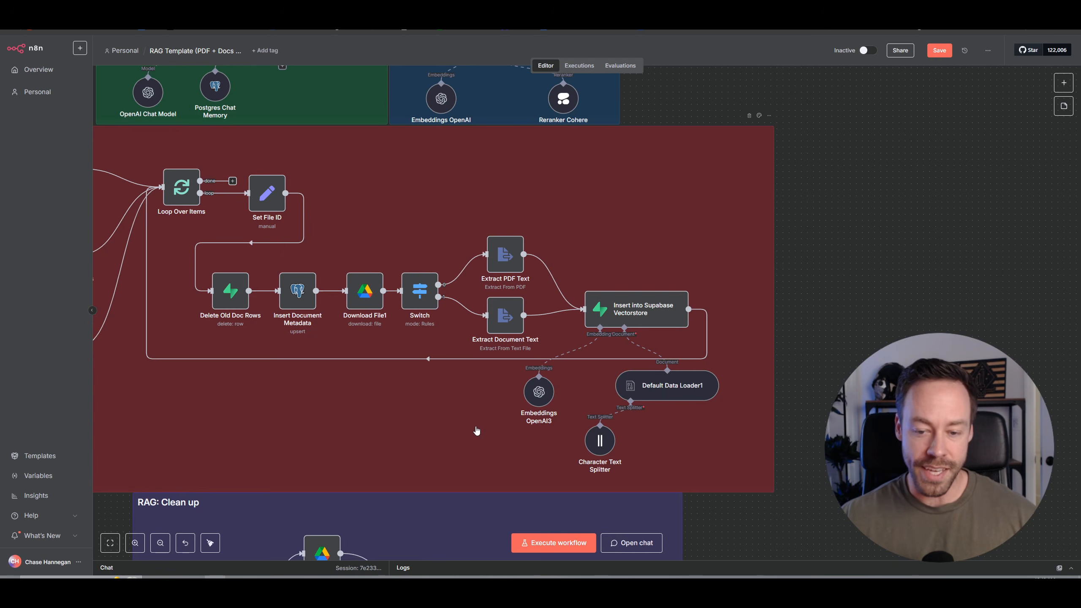
Move the Character Text Splitter node slightly left and down beneath the Default Data Loader in the ingestion section.
left_click_drag(597, 439, 573, 446)
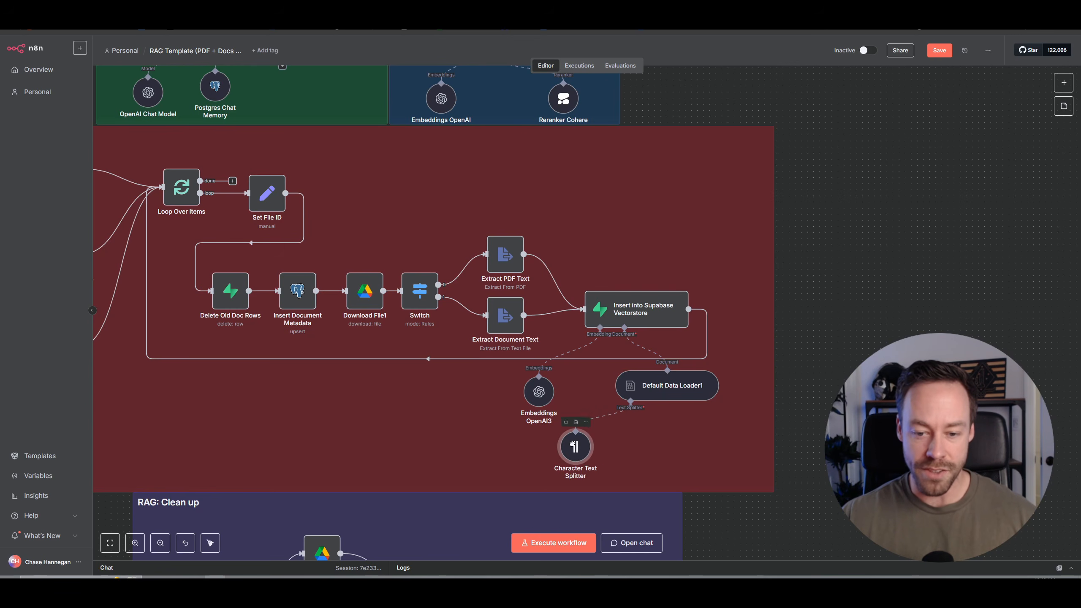
scroll(572, 445, "up", 3)
scroll(643, 436, "down", 3)
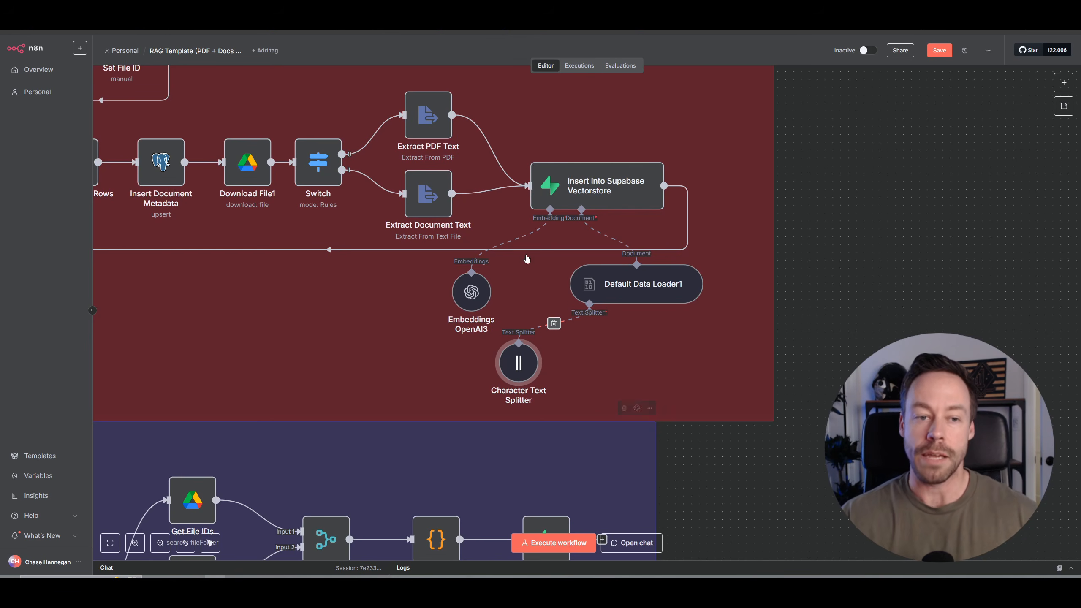
scroll(375, 333, "down", 2)
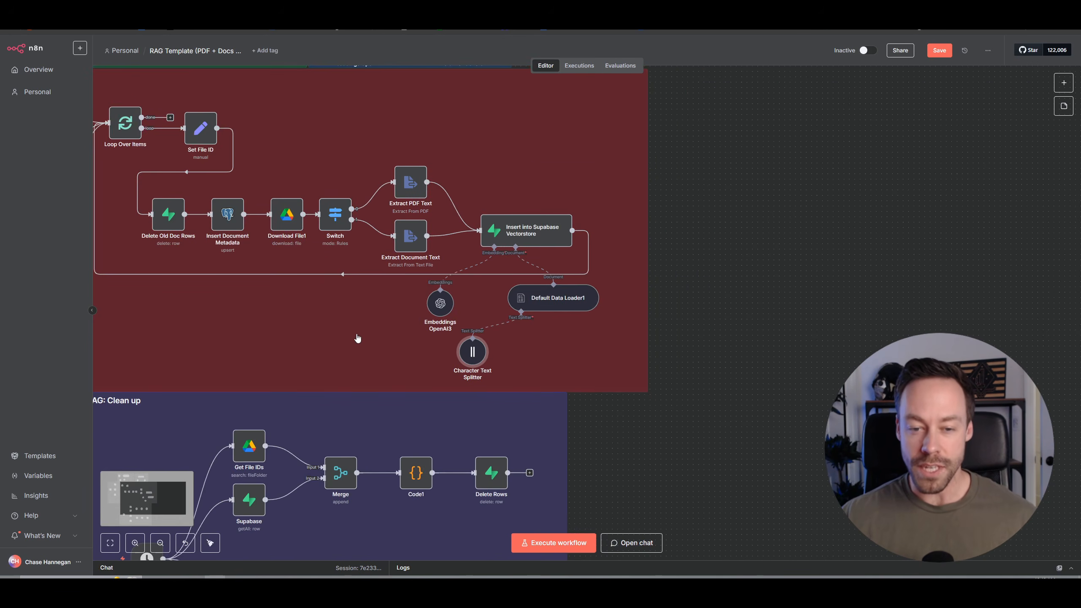
scroll(337, 335, "up", 3)
left_click_drag(353, 370, 562, 407)
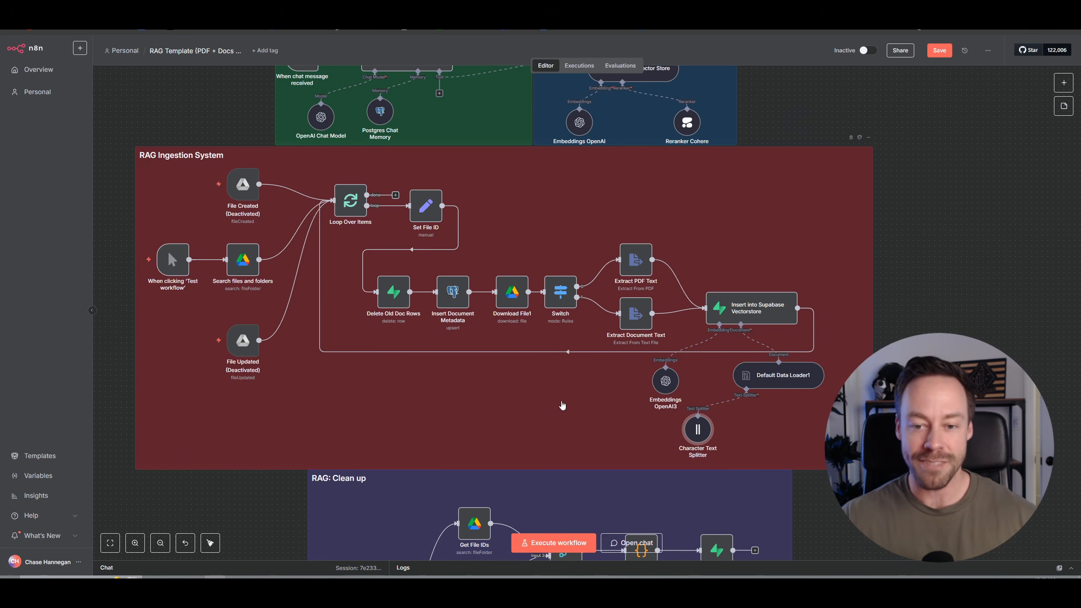
scroll(547, 389, "down", 2)
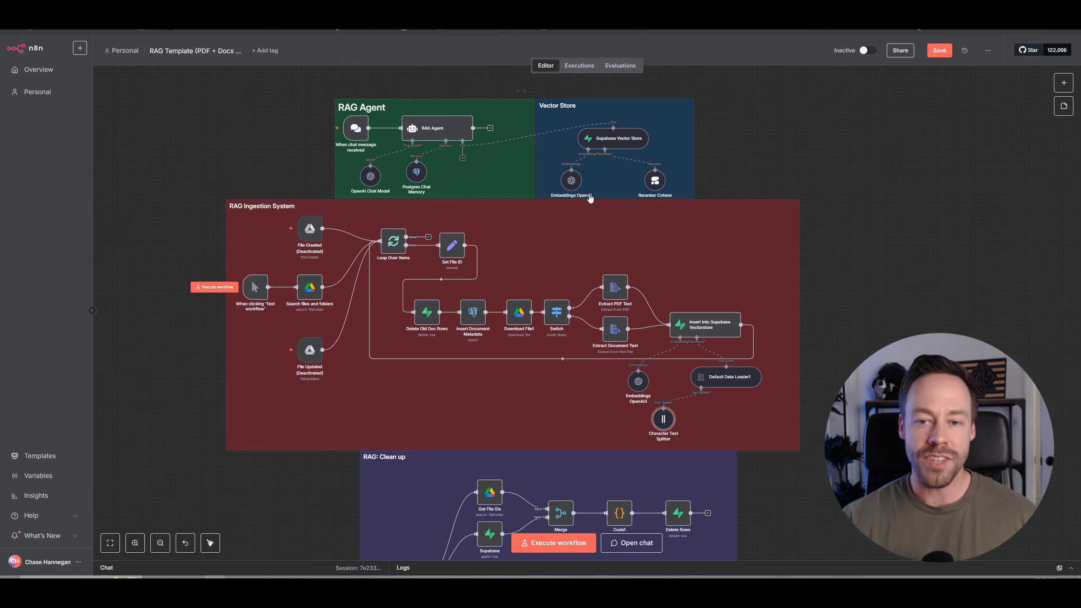
Shift the Supabase Vector Store and Reranker Cohere nodes slightly to the right in the Vector Store section.
scroll(652, 161, "up", 3)
scroll(653, 161, "up", 2)
left_click_drag(802, 125, 771, 220)
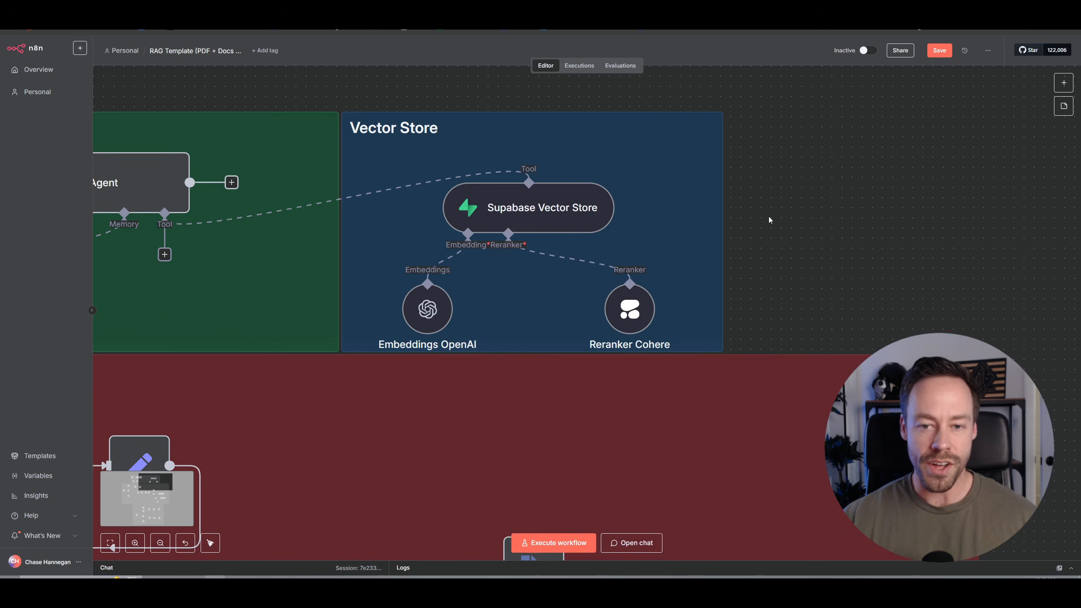
left_click_drag(533, 211, 537, 211)
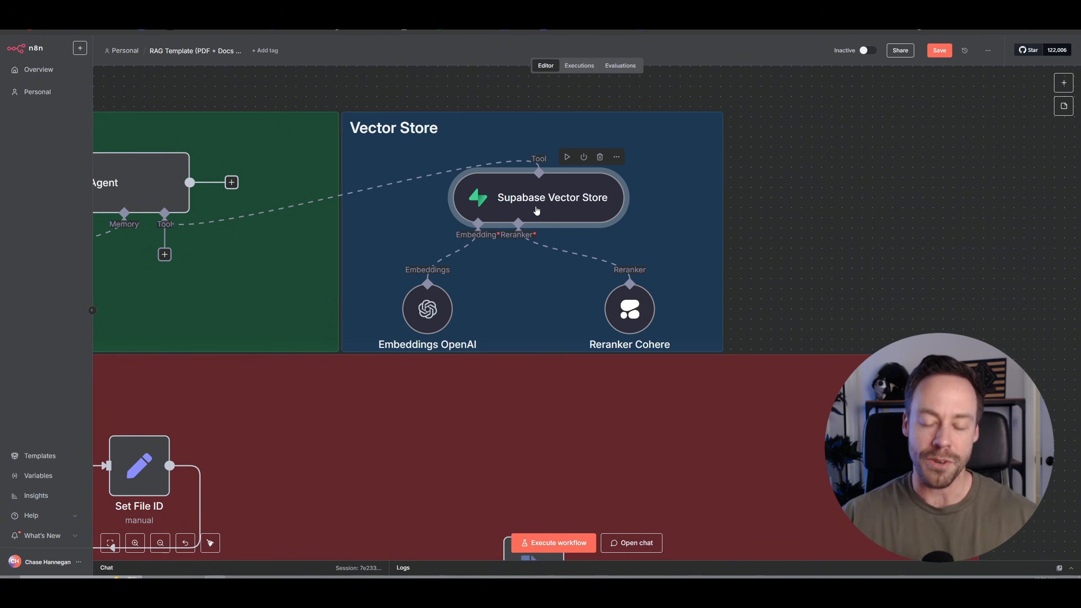
left_click_drag(630, 316, 640, 316)
scroll(735, 320, "down", 3)
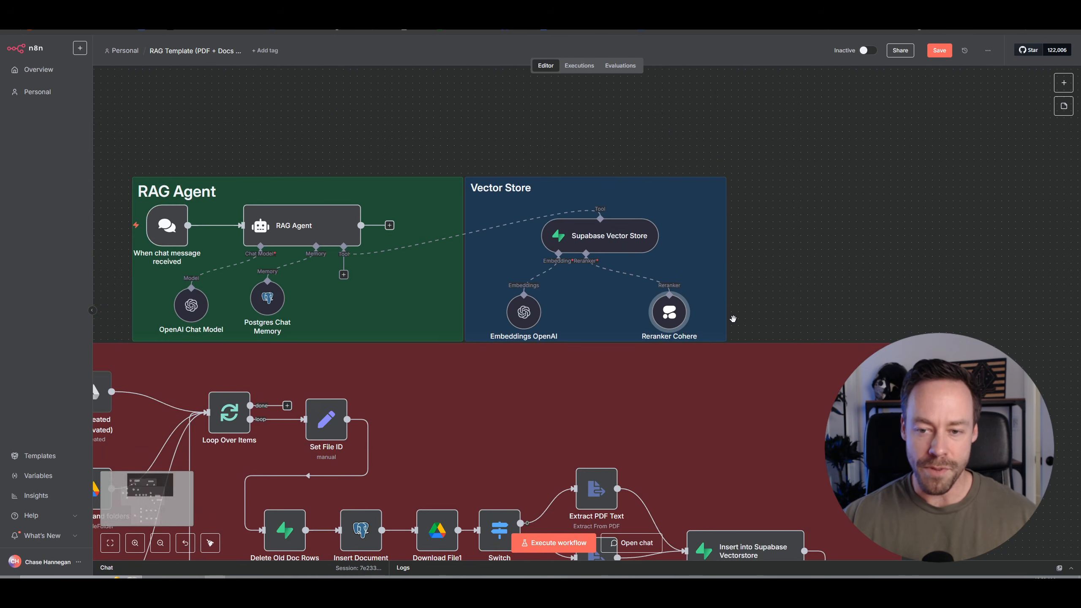
left_click_drag(743, 319, 851, 142)
scroll(816, 178, "down", 3)
scroll(956, 268, "down", 5)
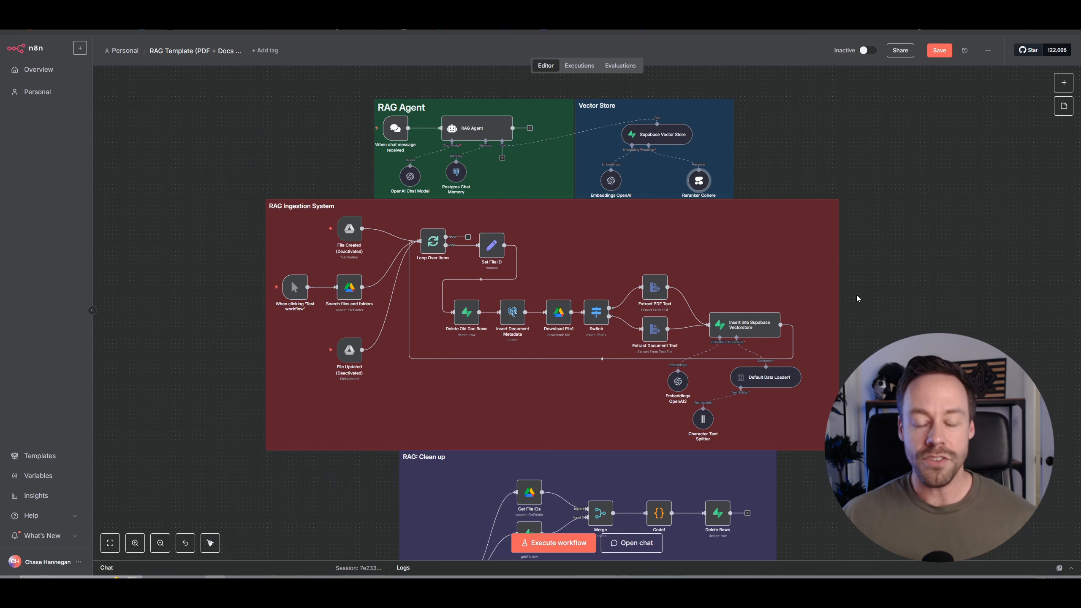
left_click_drag(793, 150, 769, 150)
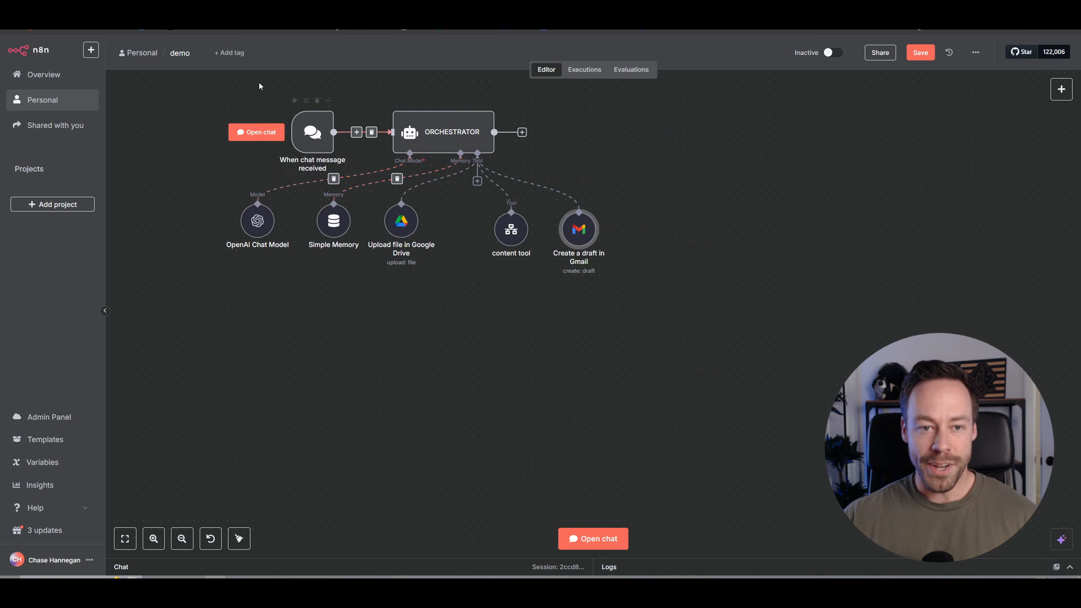
Align the Gmail draft and content tool nodes in the demo workflow with the row of the orchestrator's other sub-nodes.
left_click_drag(182, 98, 703, 363)
left_click(702, 363)
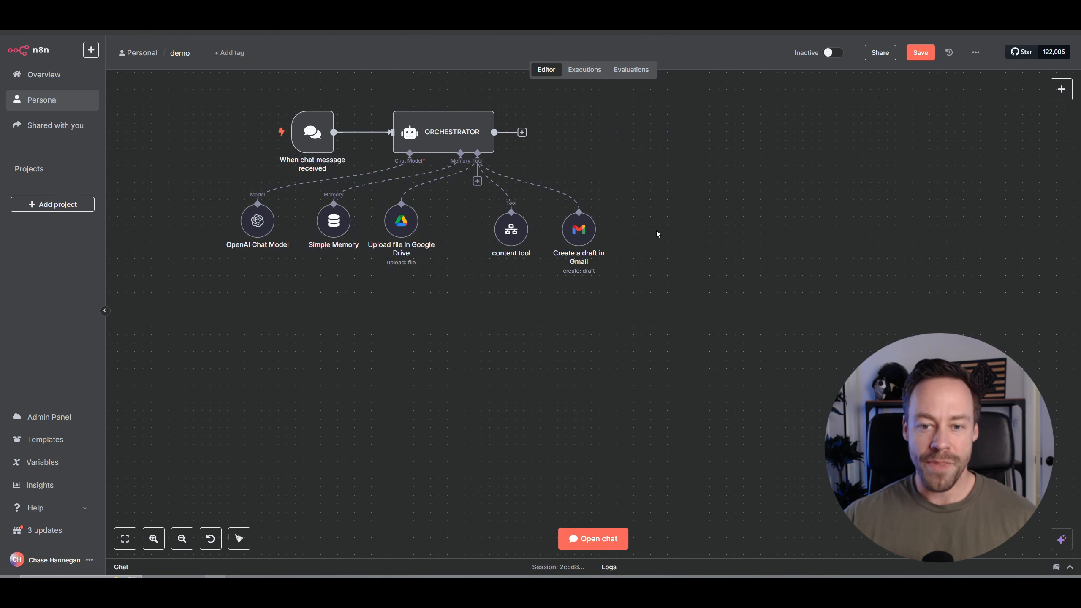
left_click_drag(584, 230, 584, 221)
left_click_drag(509, 234, 510, 225)
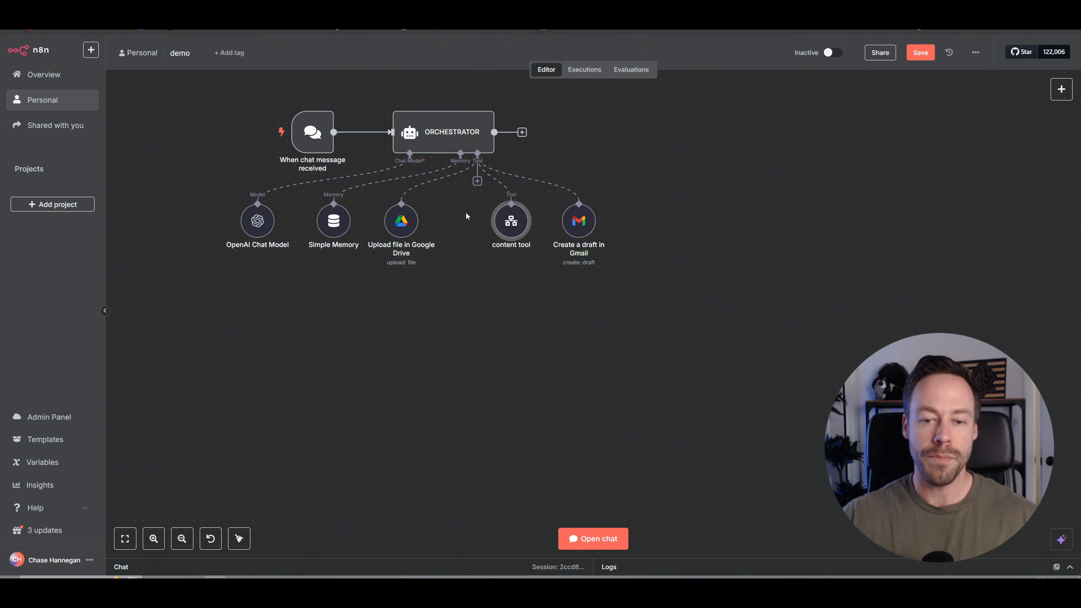
left_click_drag(427, 349, 488, 424)
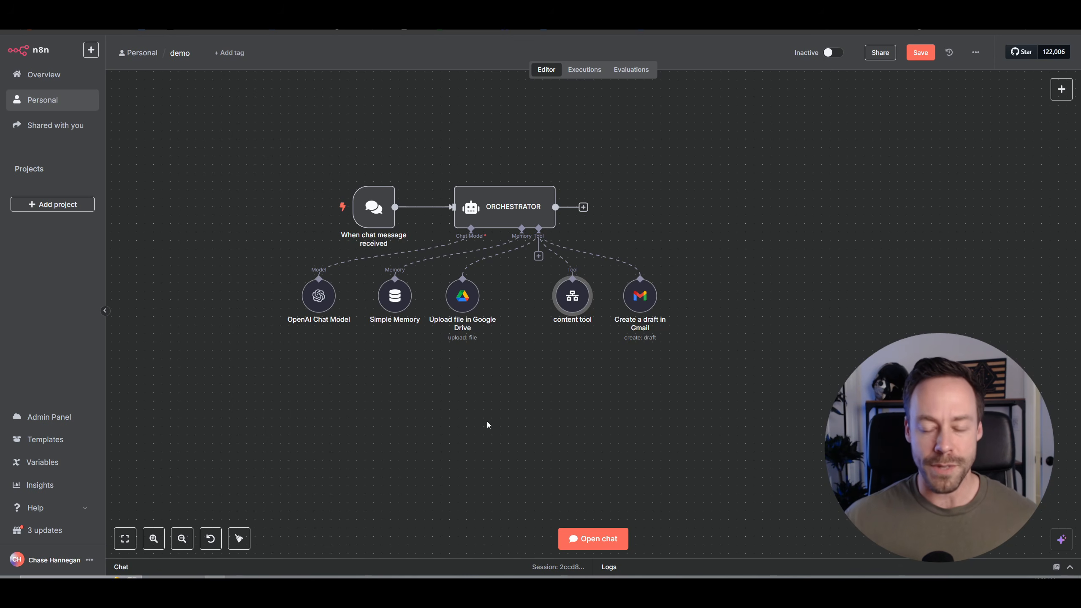
left_click_drag(489, 423, 505, 339)
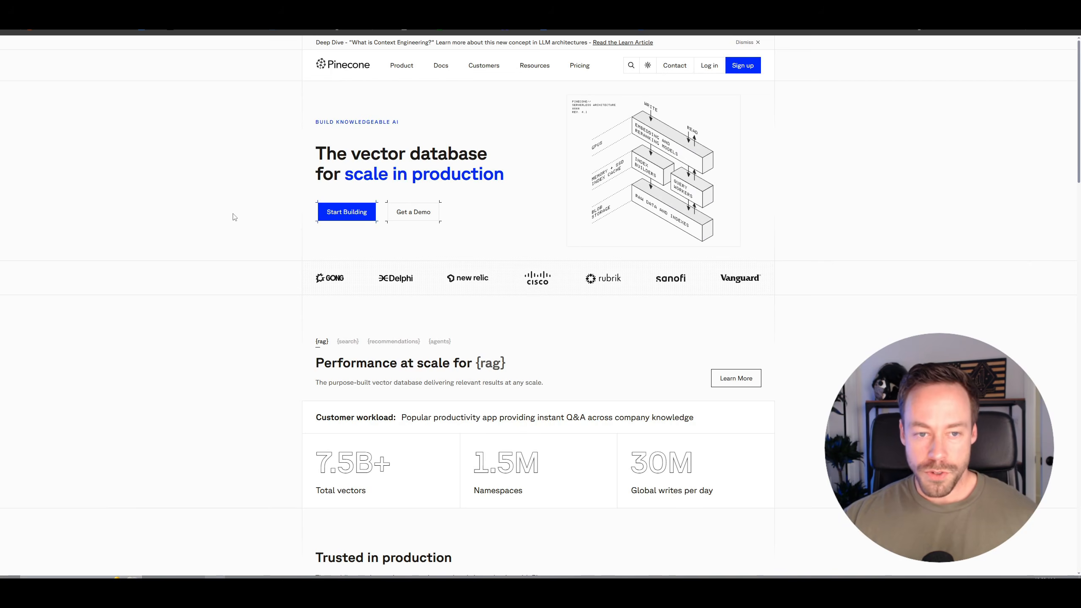
Enter the Pinecone project console from its website and start a new index named part5.
left_click(746, 68)
left_click(266, 217)
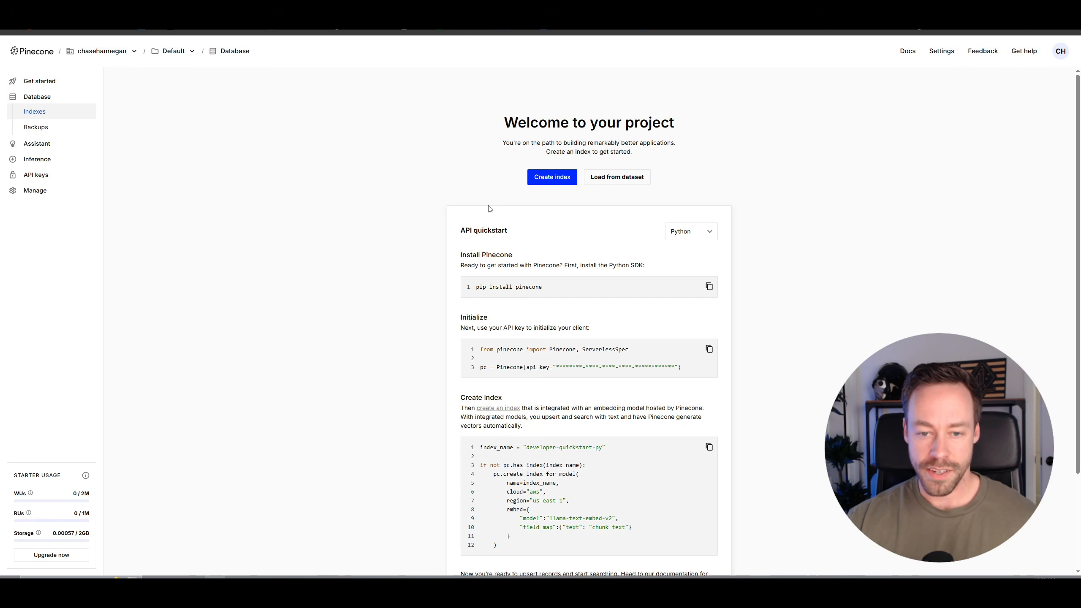
left_click(552, 179)
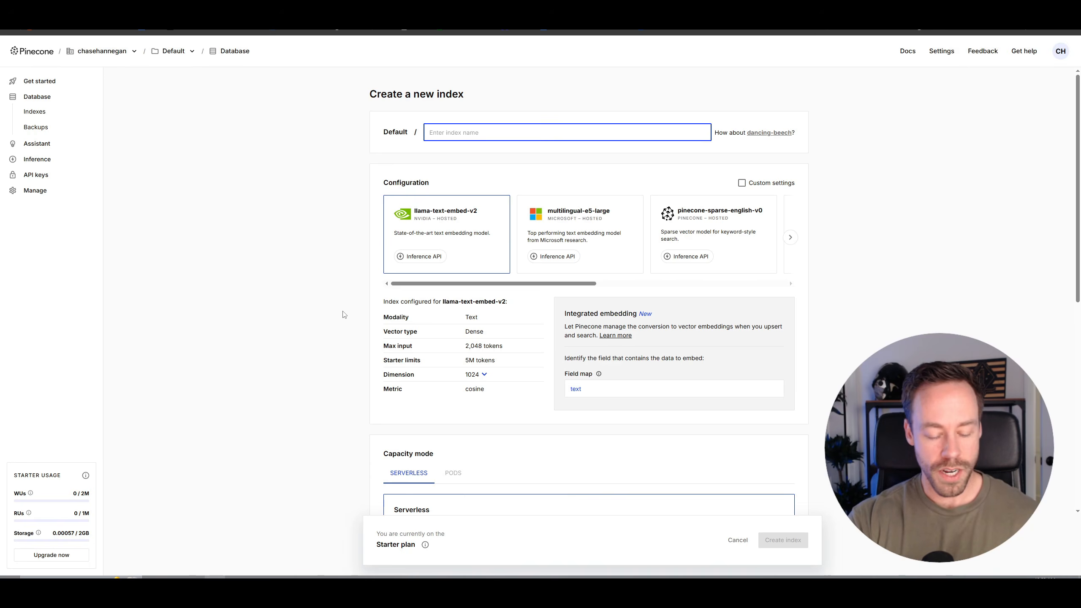
type("part5")
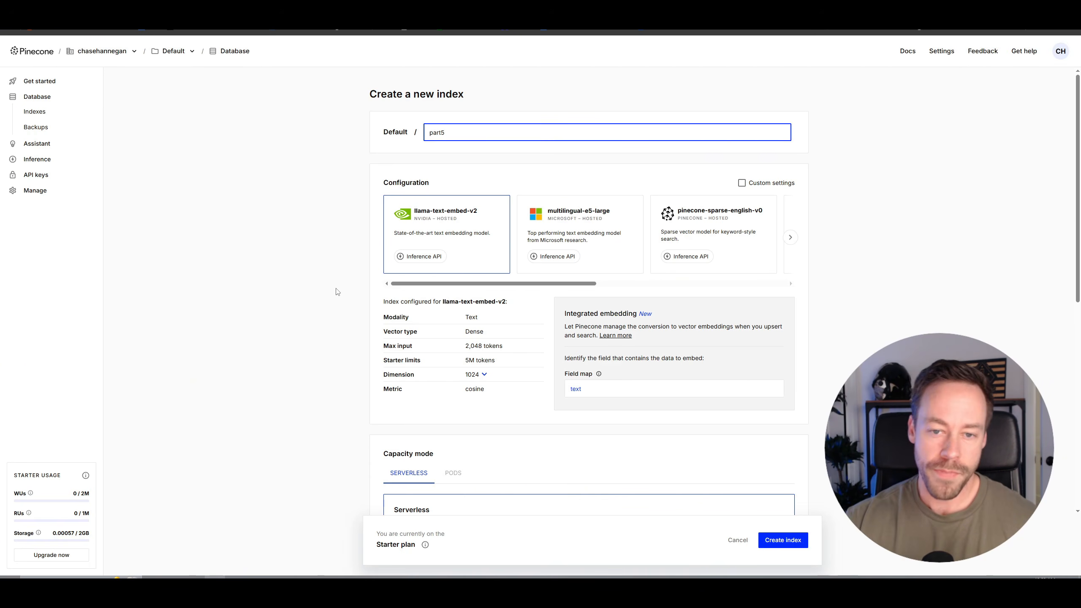
left_click(335, 292)
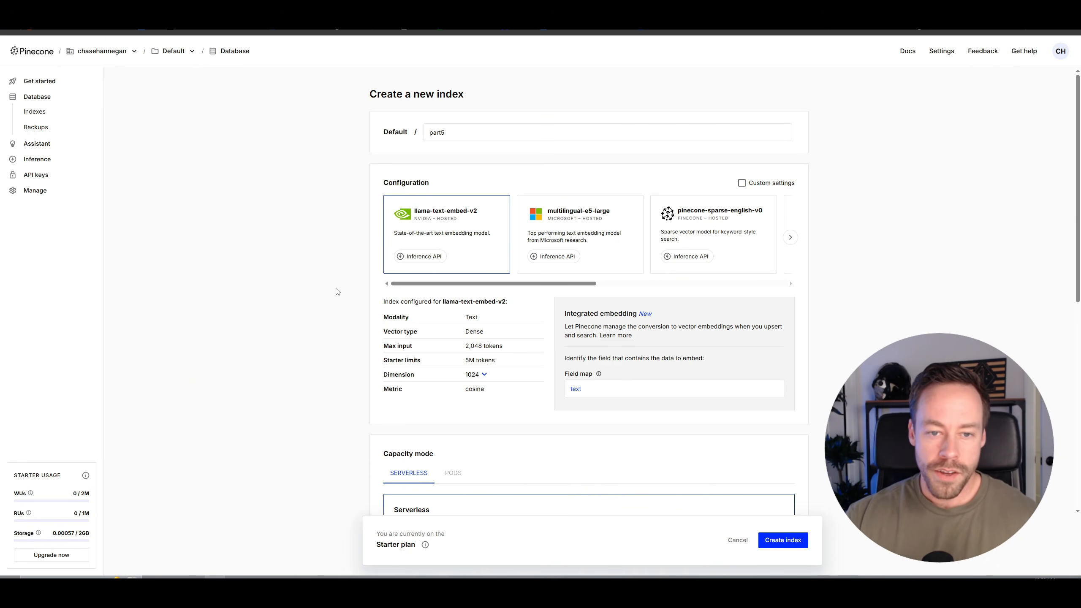
Create the part5 index with the OpenAI text-embedding-3-small configuration, keeping serverless capacity on AWS in the Virginia us-east-1 region.
left_click_drag(579, 283, 711, 295)
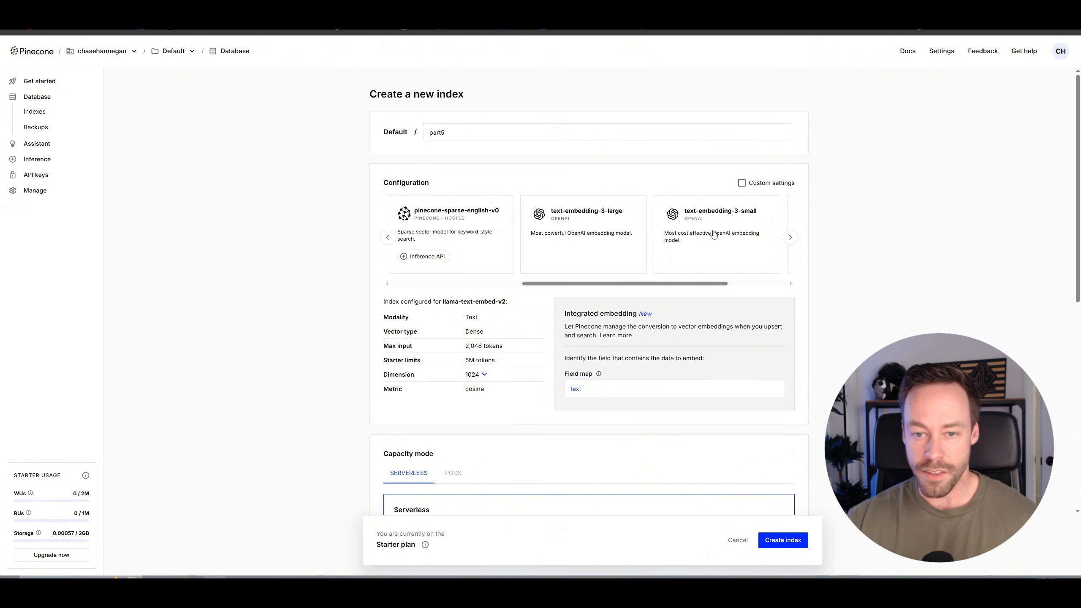
left_click(701, 233)
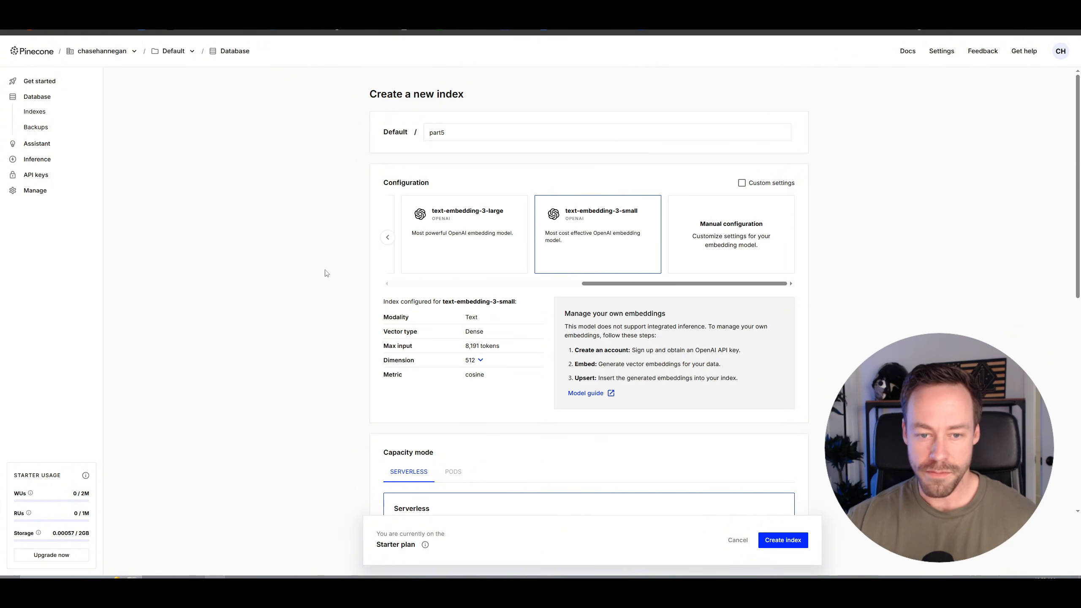
scroll(362, 310, "down", 6)
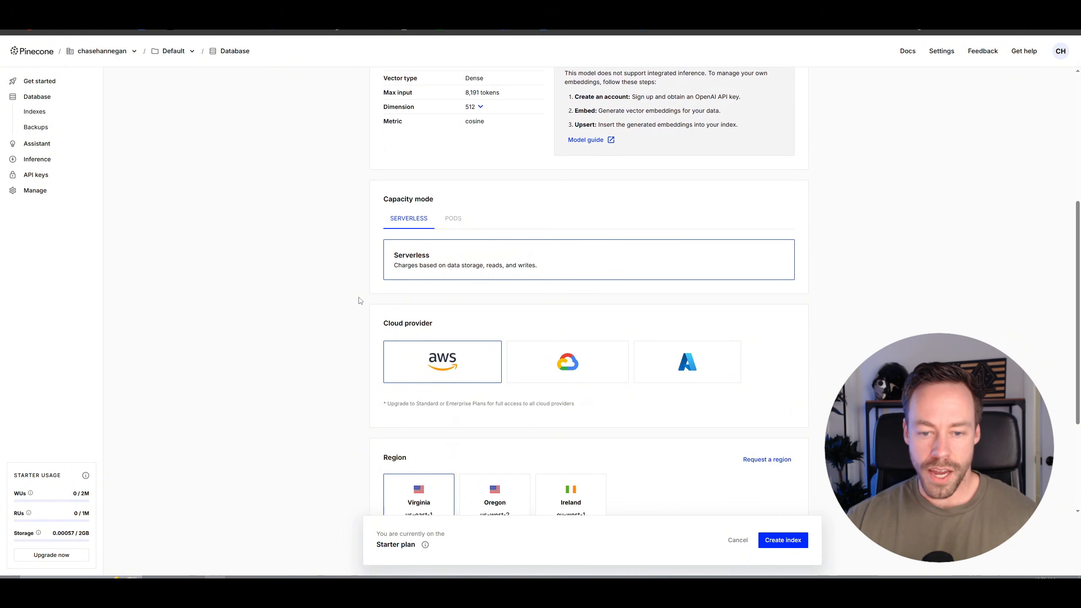
scroll(336, 287, "down", 3)
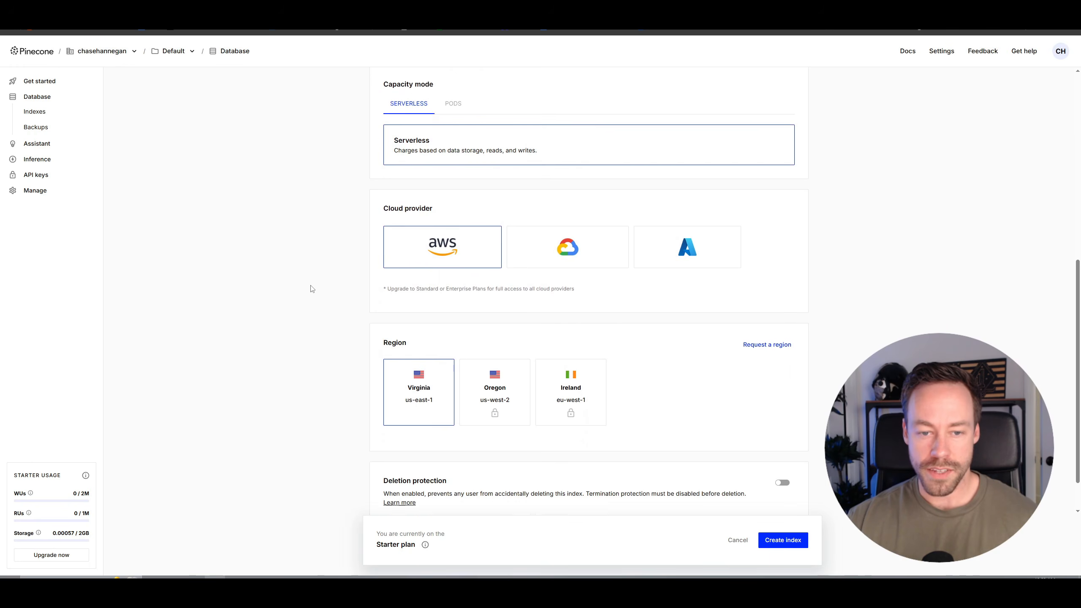
scroll(323, 285, "down", 1)
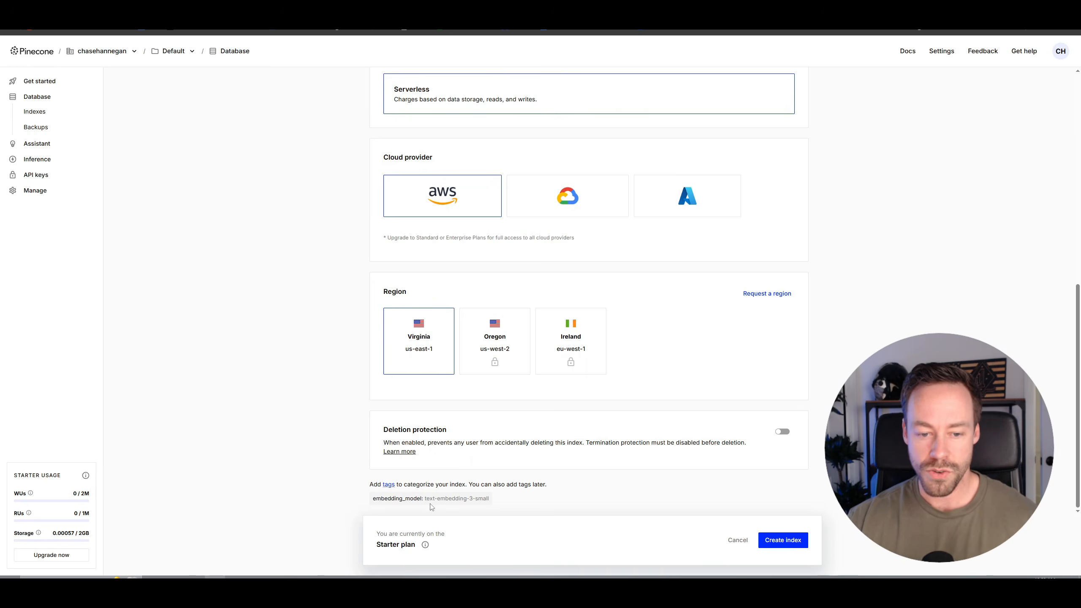
left_click(783, 542)
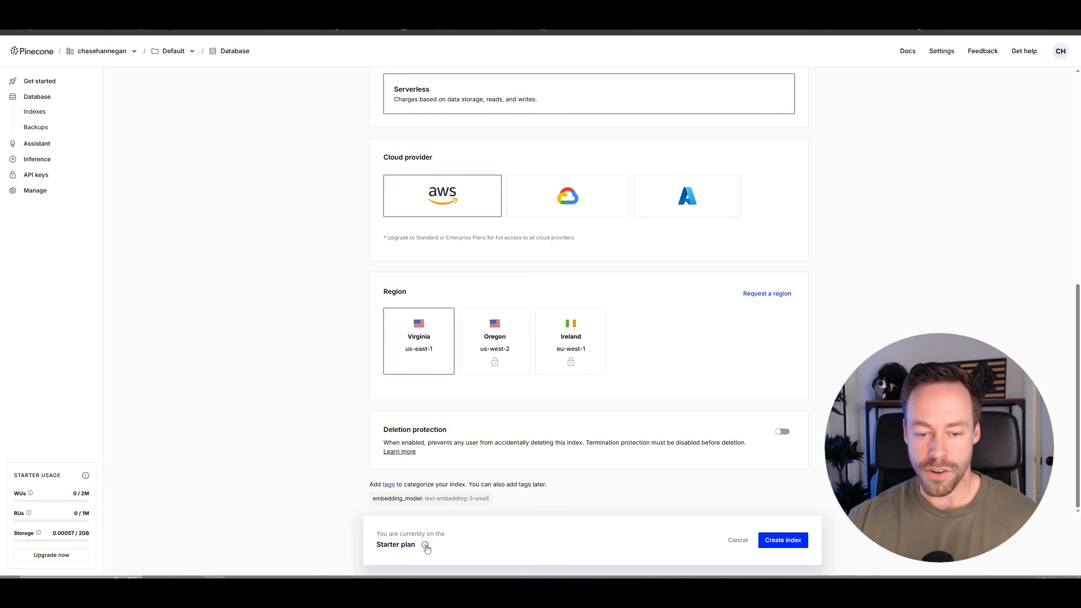
left_click(782, 540)
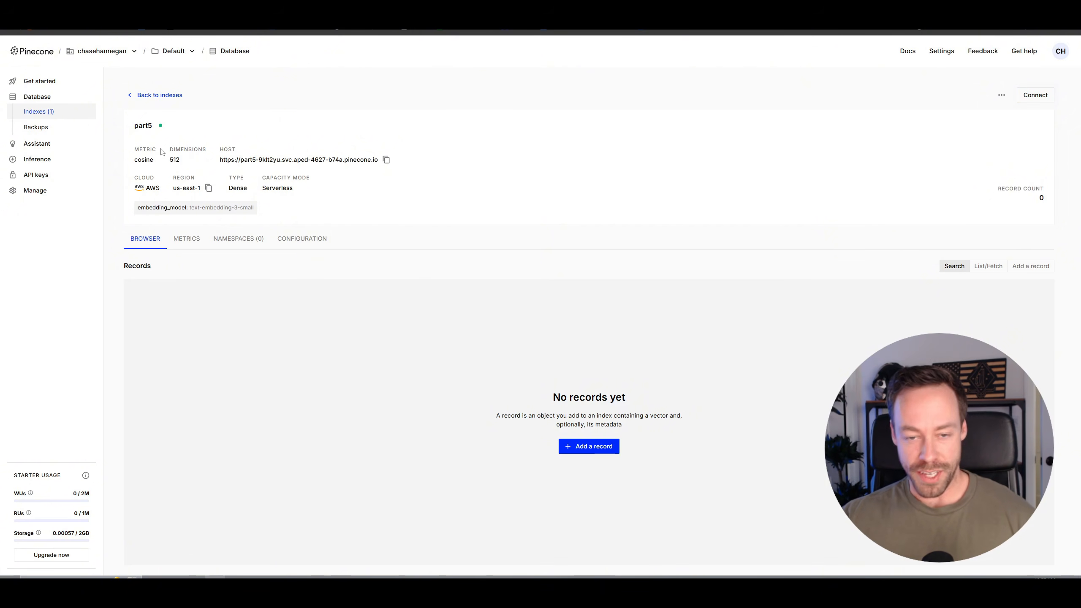
Generate a Pinecone API key named part5-demo with all permissions and copy its value.
left_click(32, 178)
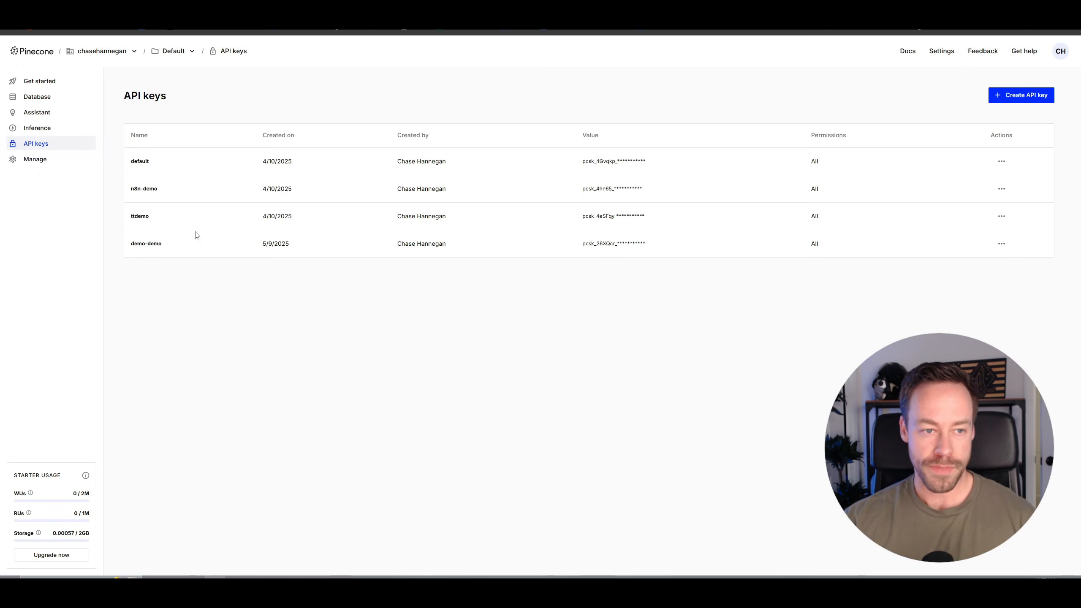
left_click(1030, 96)
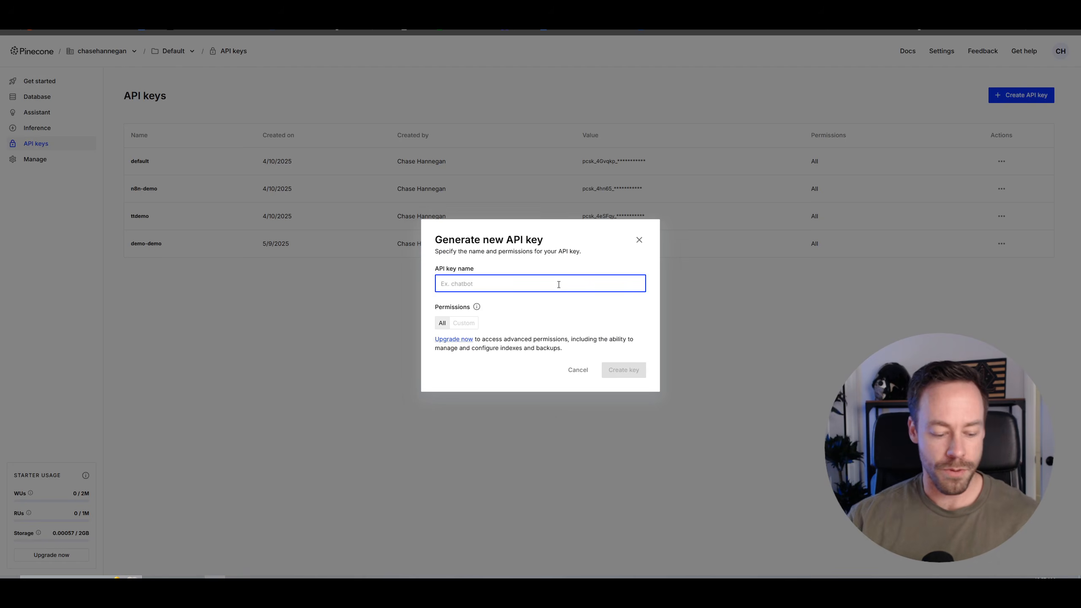
type("part5-demo")
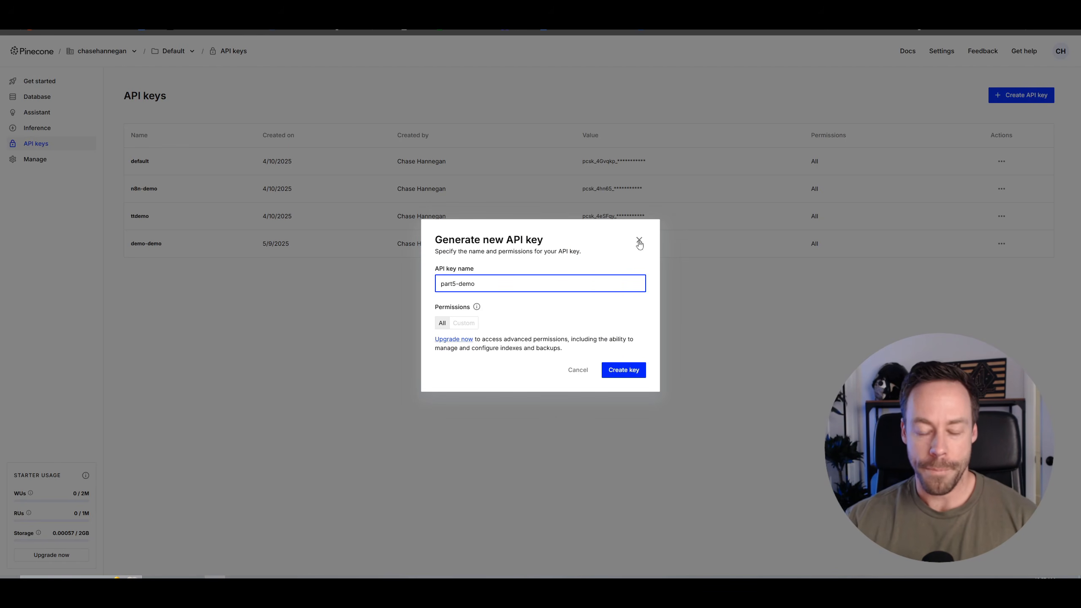
left_click(626, 370)
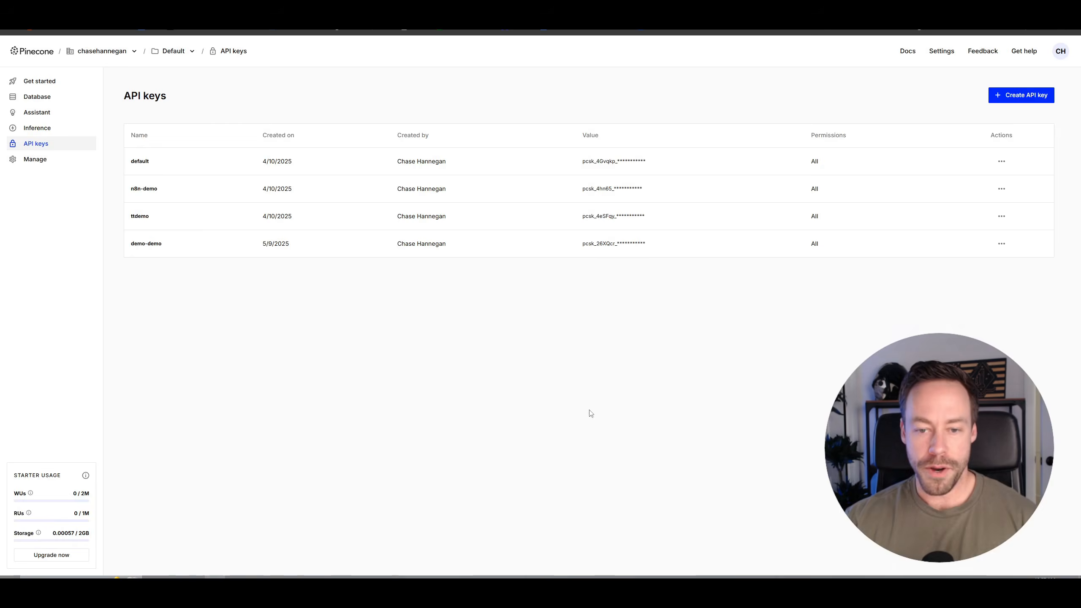
left_click(675, 288)
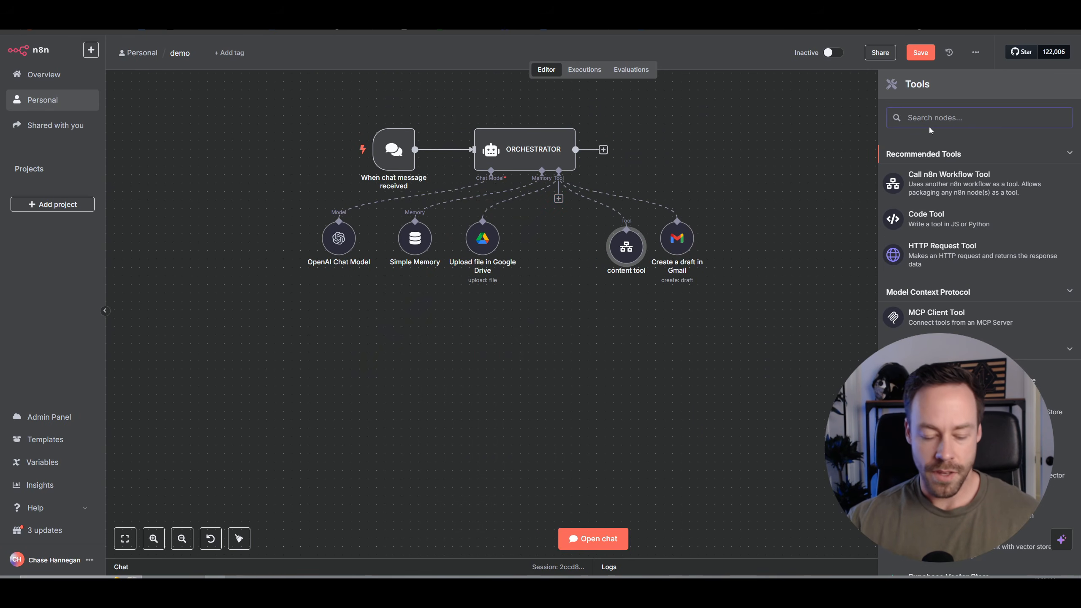
Add a Pinecone Vector Store tool to the orchestrator in n8n and create its PineconeApi credential by pasting the API key.
type("pinecone")
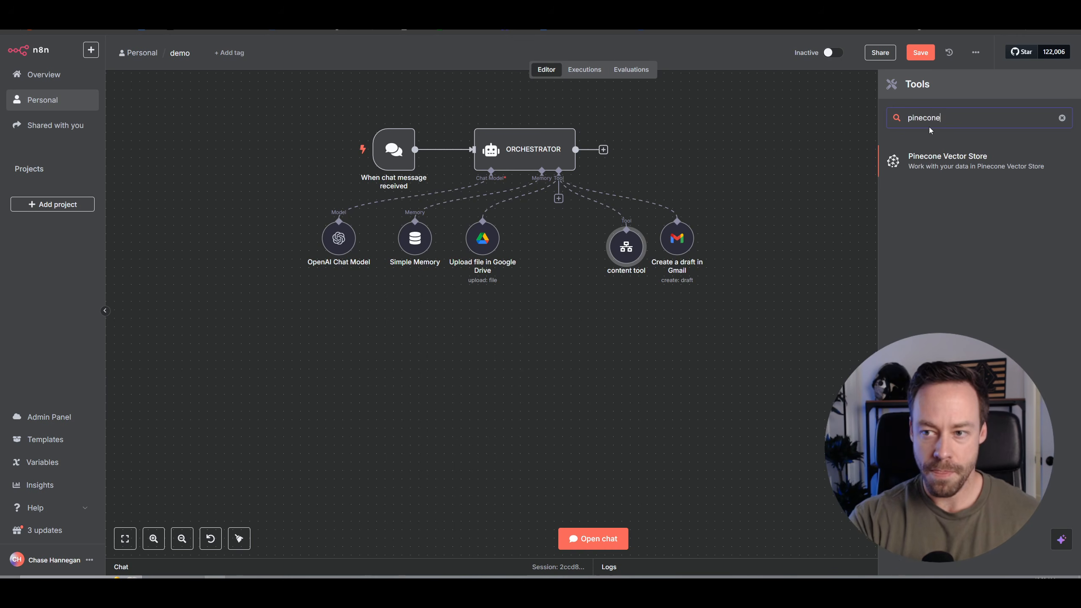
left_click(932, 169)
left_click(596, 125)
left_click(588, 144)
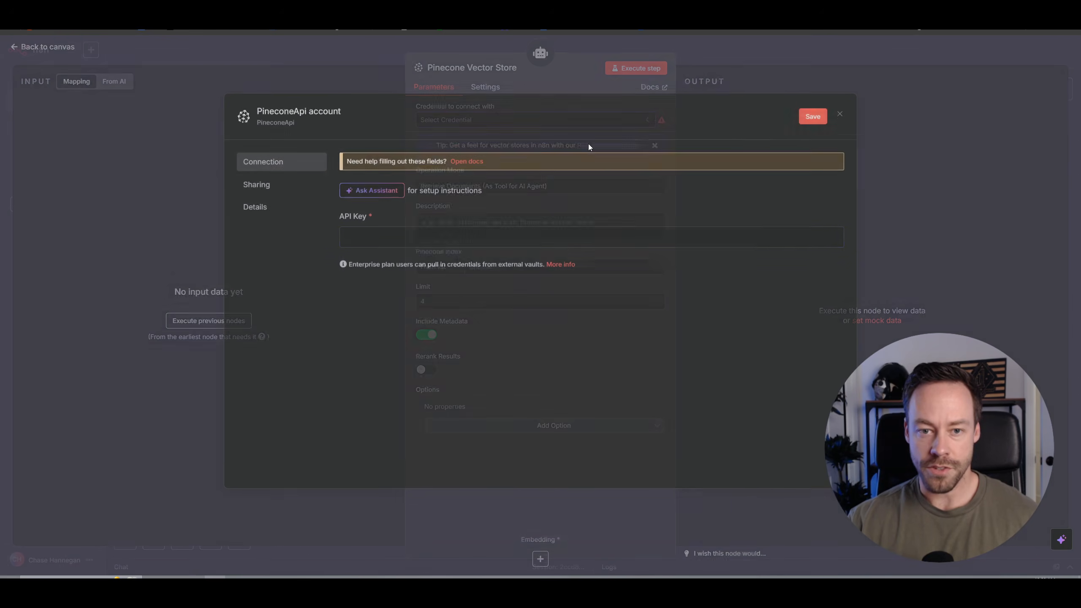
left_click(383, 238)
key("ctrl+v")
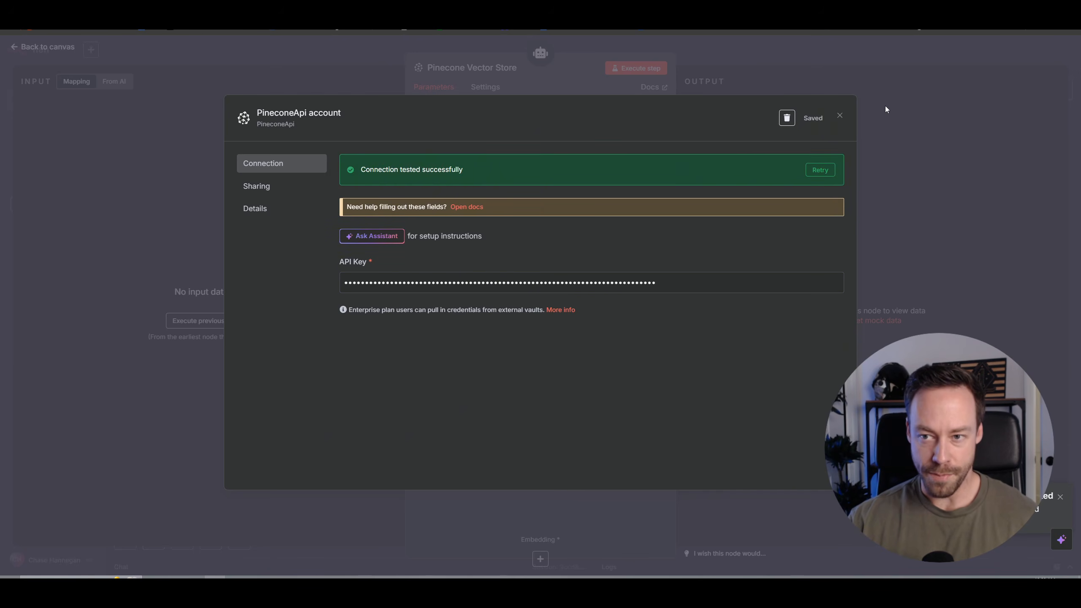
left_click(840, 117)
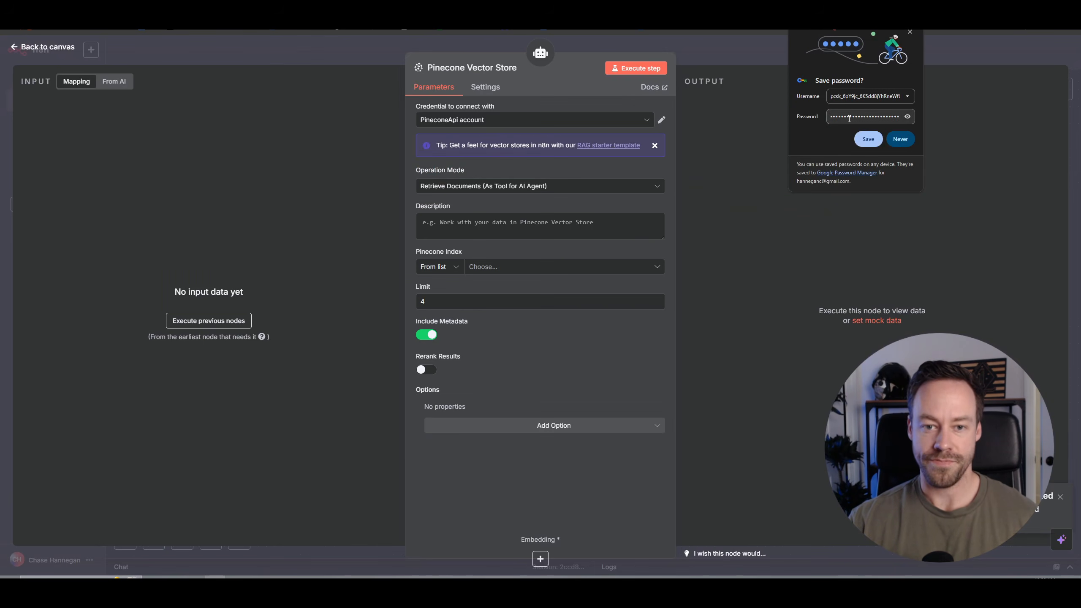
left_click(912, 36)
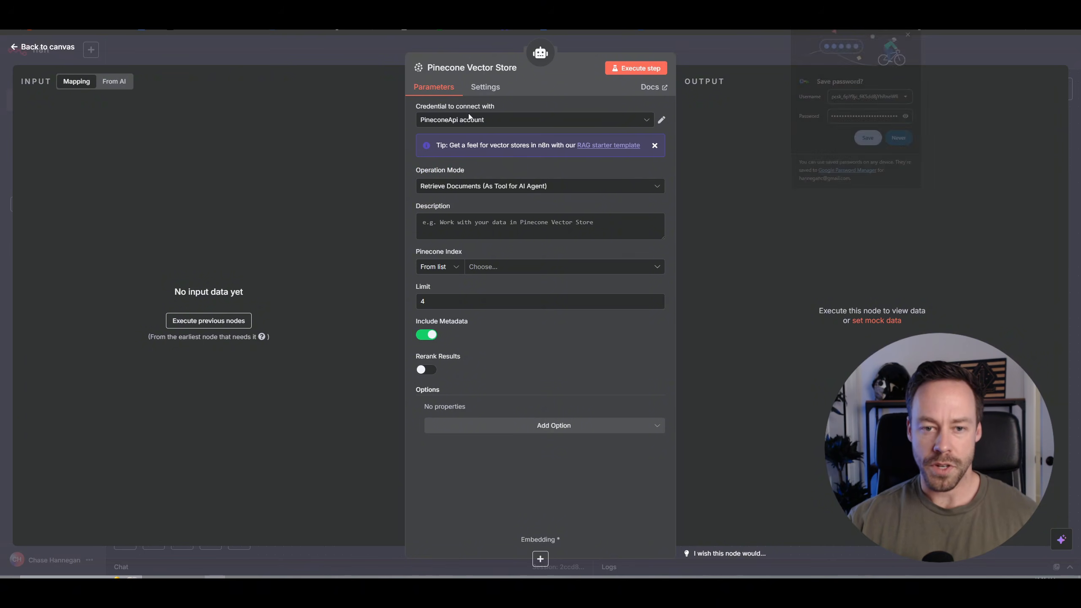
Place the Pinecone Vector Store node well to the right of the orchestrator on the demo workflow canvas.
left_click(24, 48)
left_click_drag(698, 144, 817, 143)
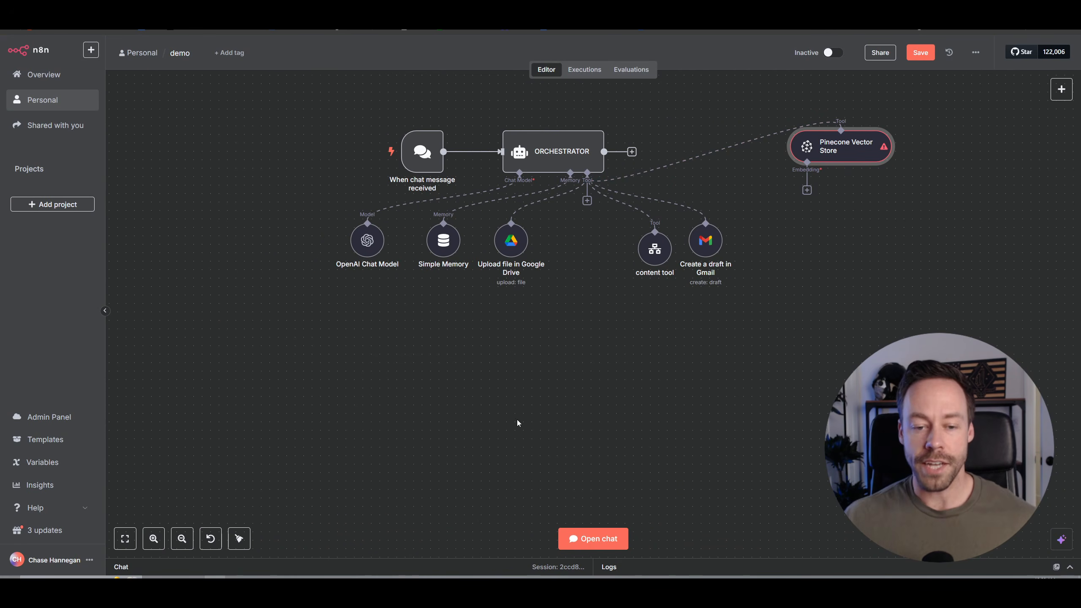
left_click_drag(511, 371, 523, 359)
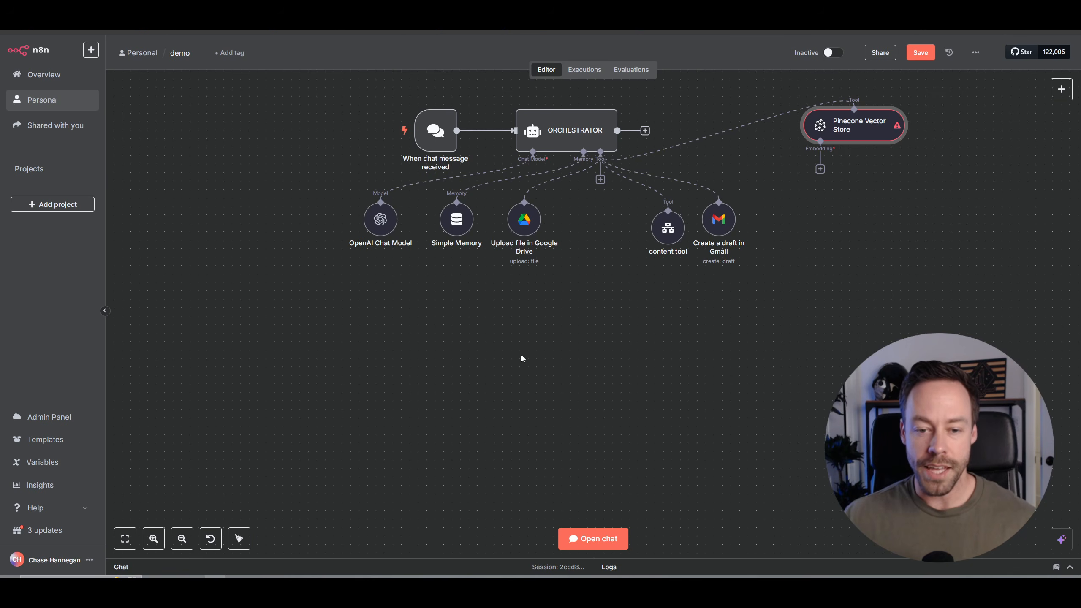
Add a Google Drive trigger for changes involving a specific folder to the demo workflow.
key("Tab")
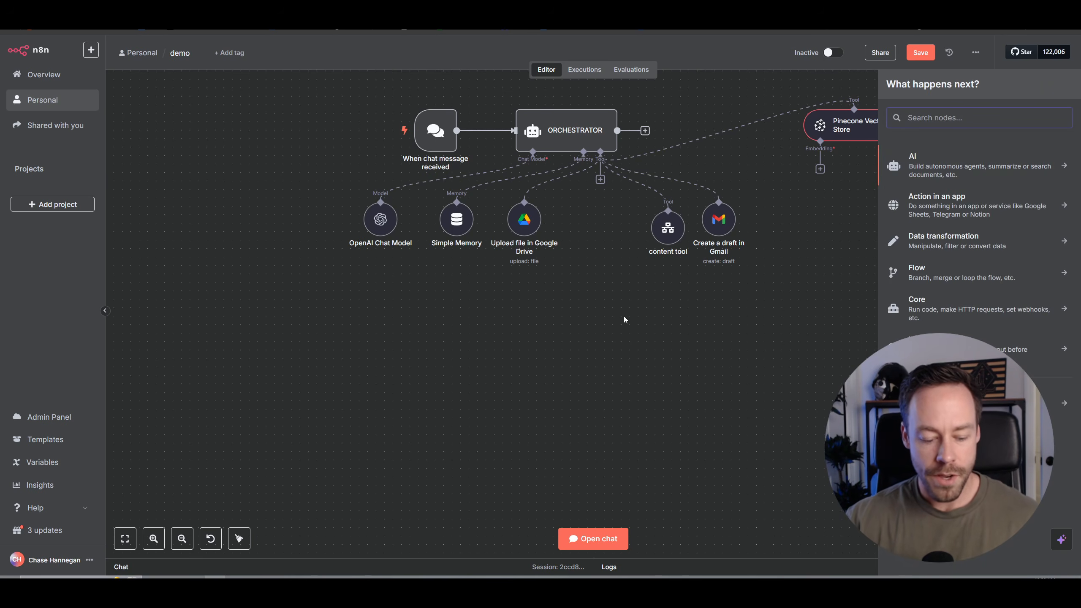
type("drive")
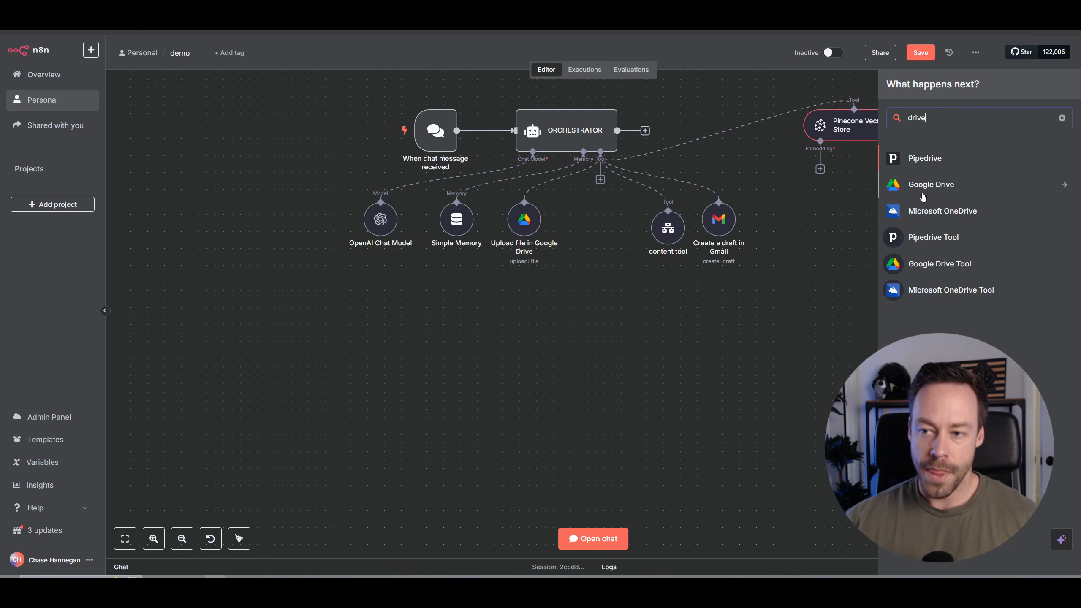
left_click(923, 197)
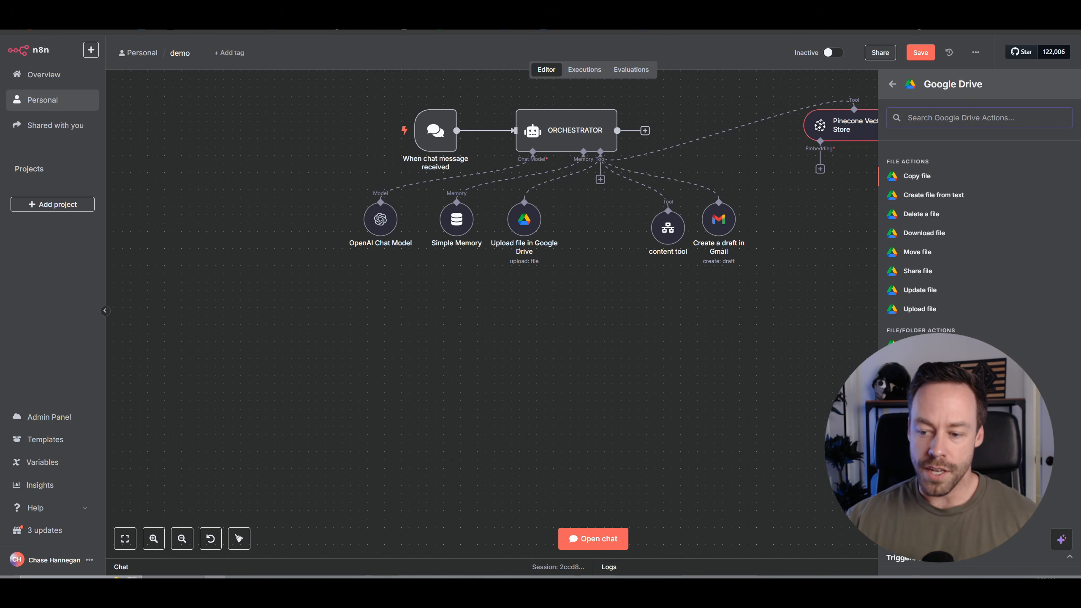
scroll(979, 235, "down", 1)
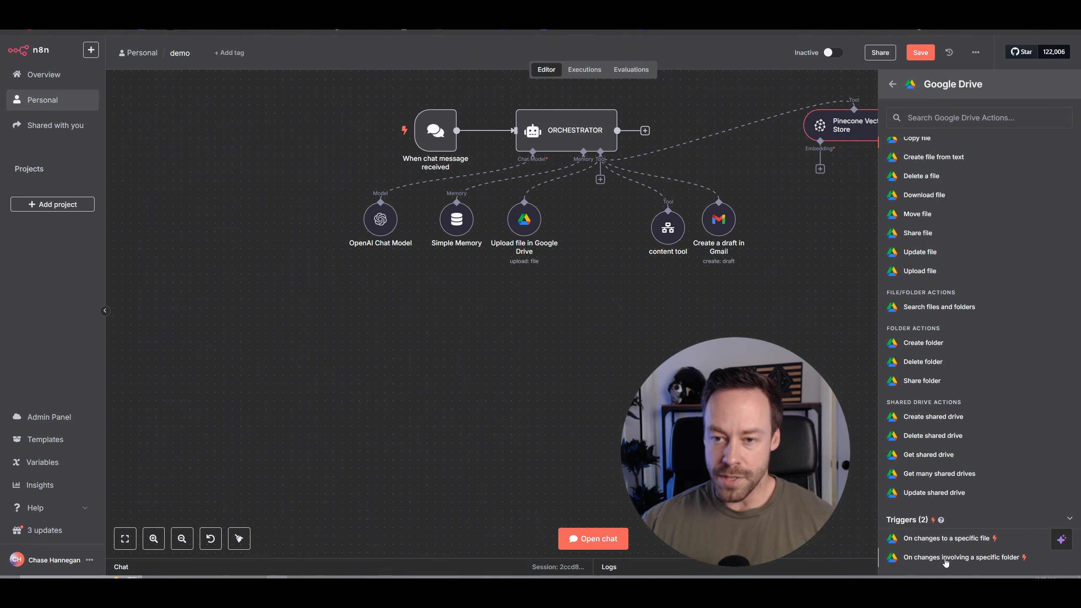
left_click(945, 558)
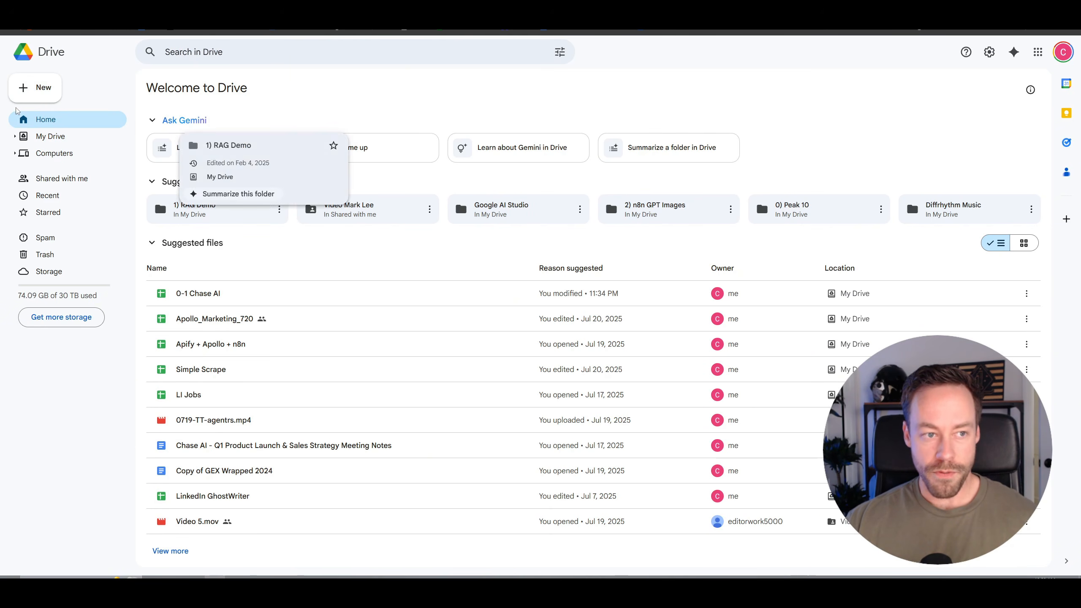
Create a folder named Part 5 Demo in Google Drive.
left_click(26, 89)
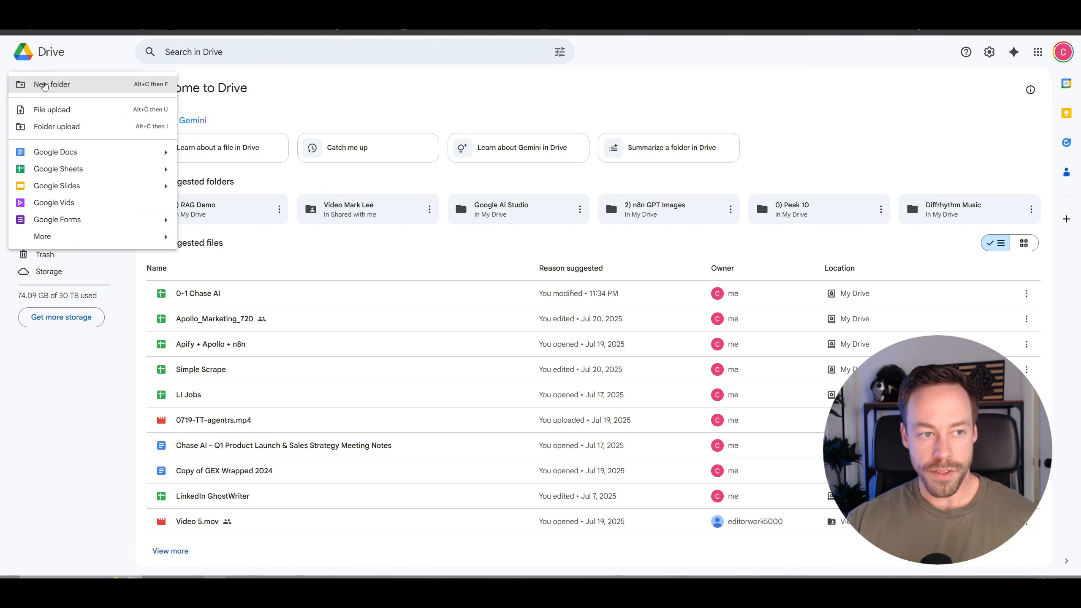
left_click(44, 84)
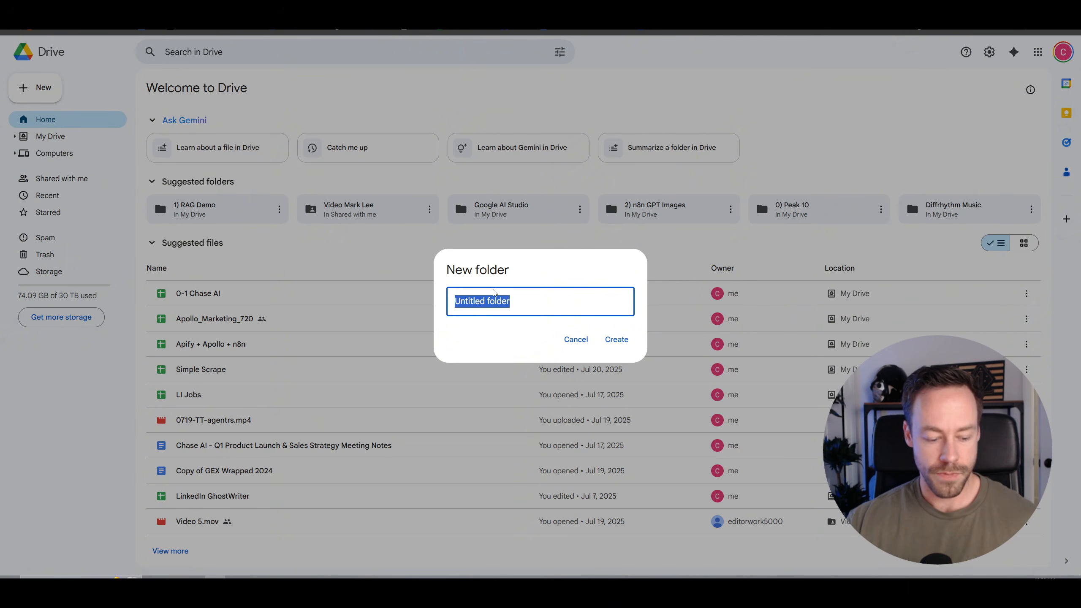
type("Part 5 Demo")
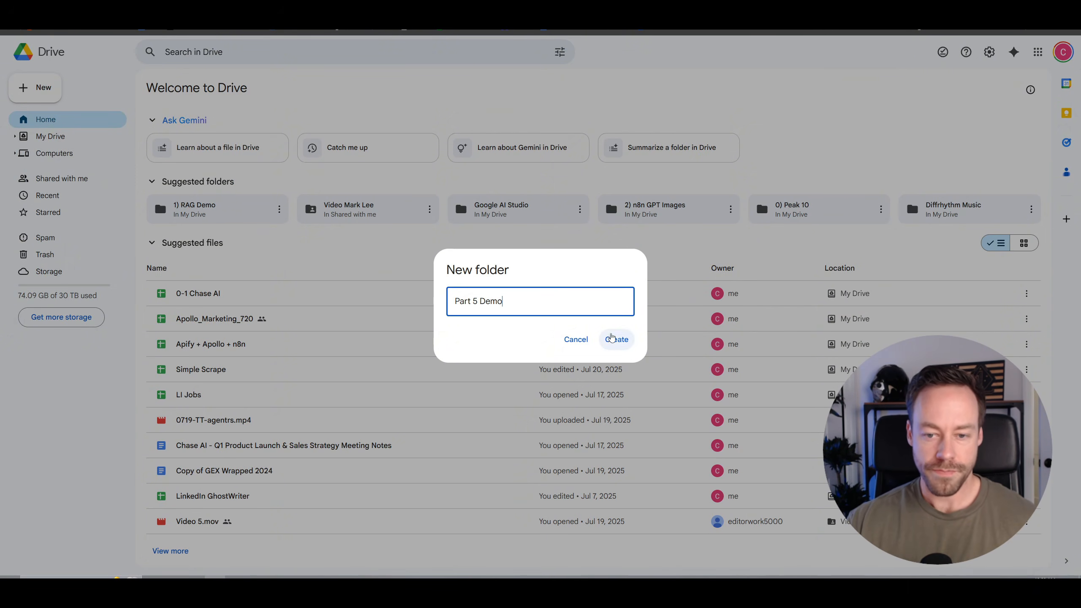
left_click(614, 340)
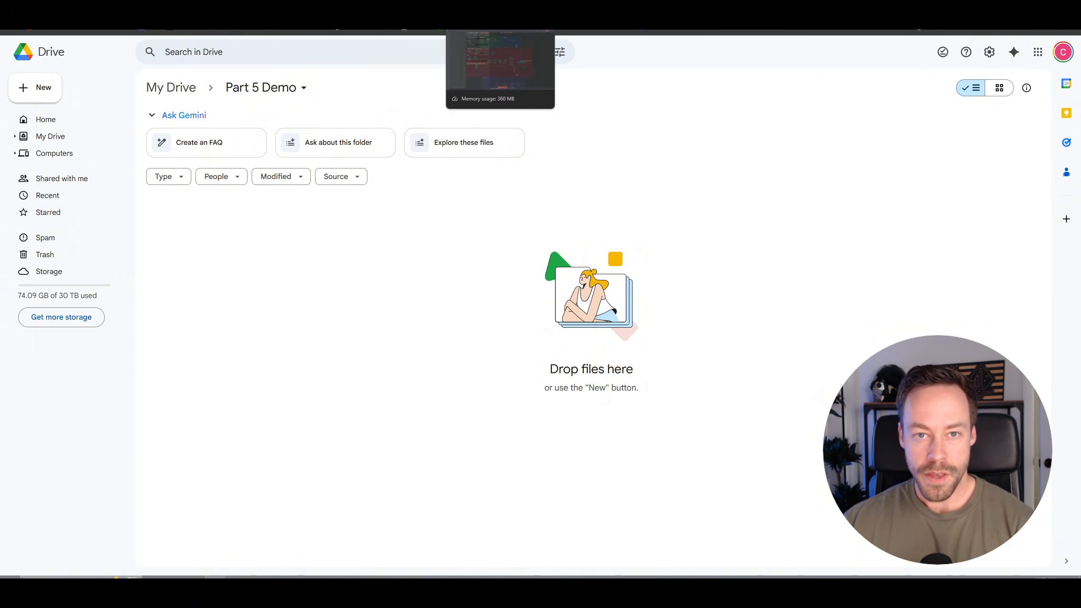
Configure the Google Drive Trigger in n8n to watch the Part 5 Demo folder for File Created events.
left_click(481, 5)
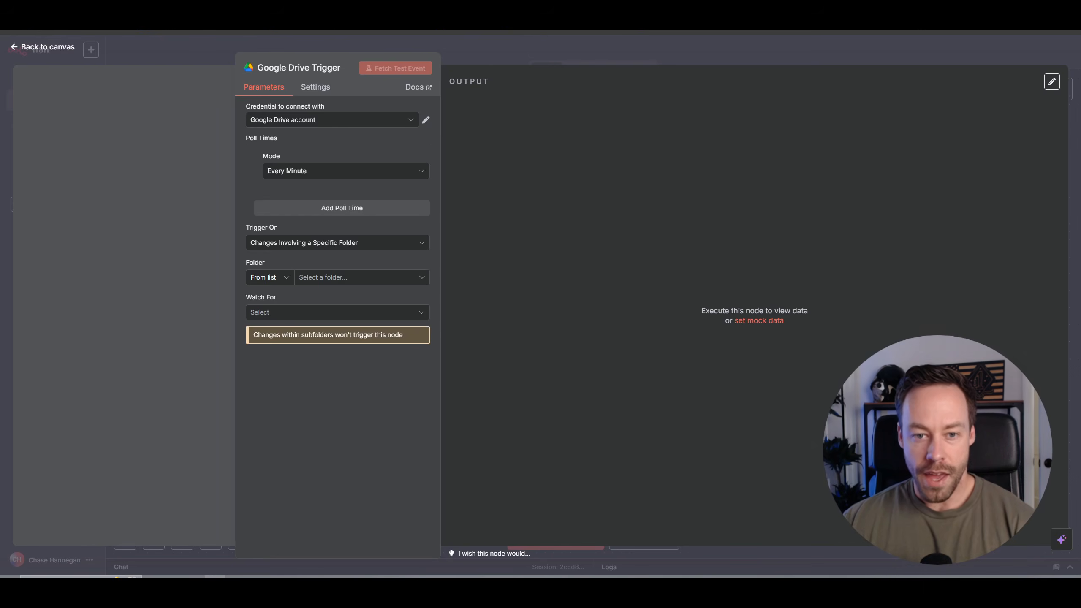
left_click(313, 277)
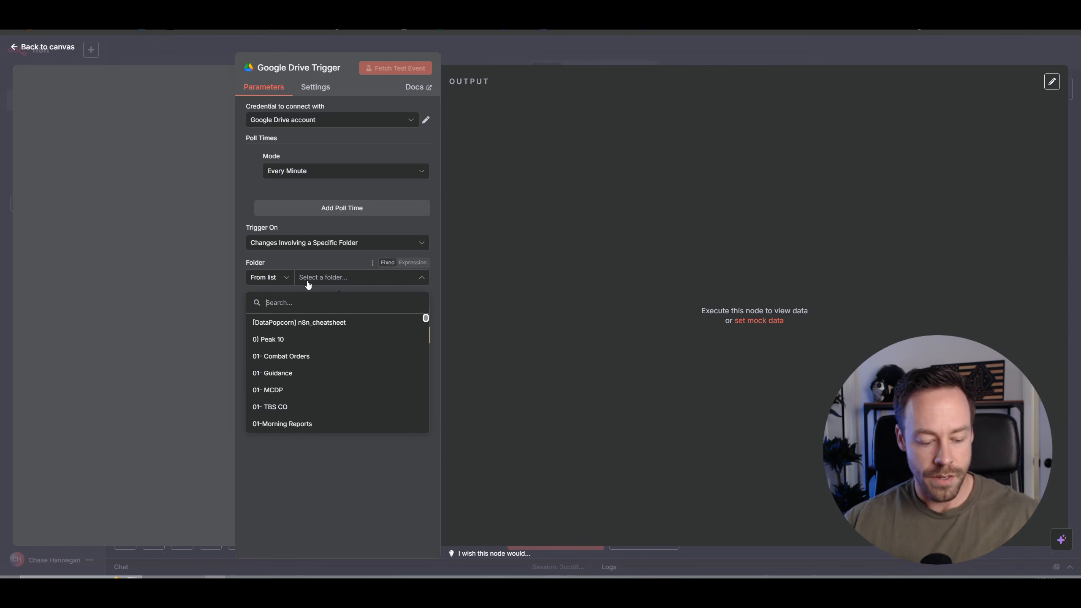
type("demo")
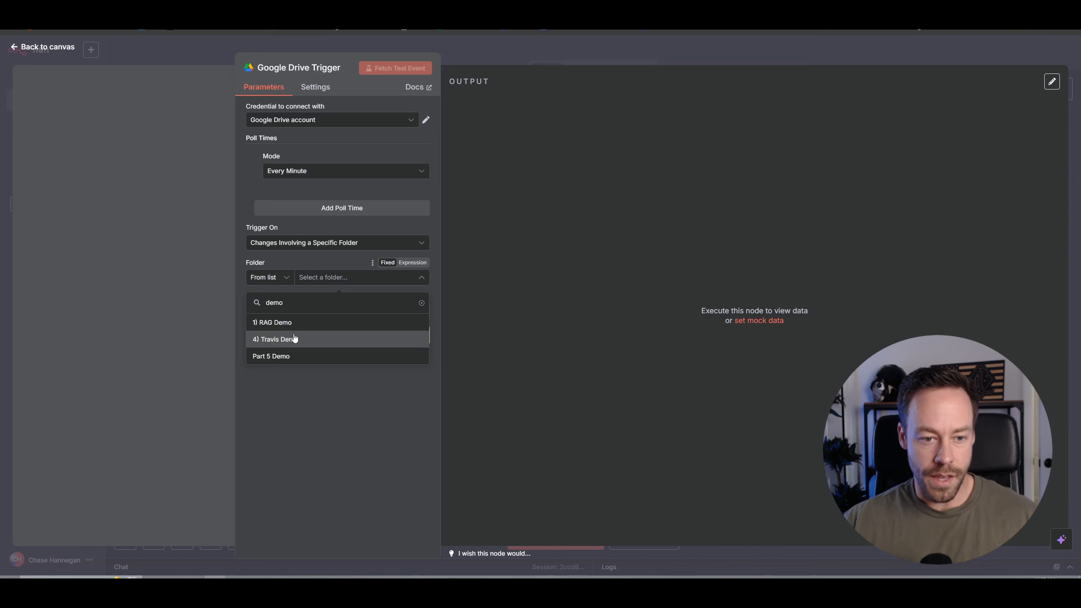
left_click(288, 356)
left_click(300, 314)
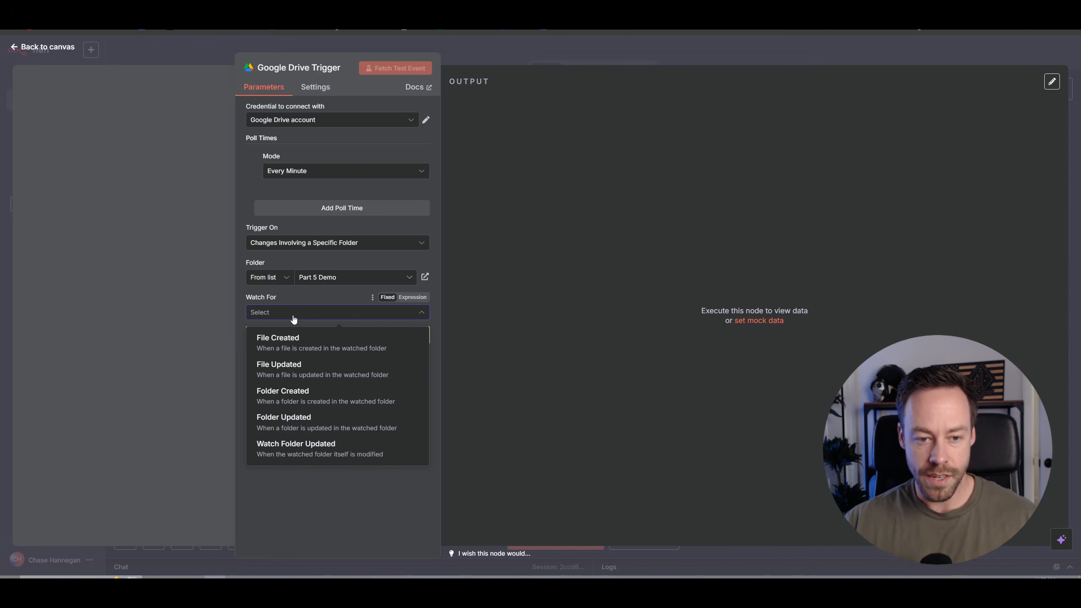
left_click(316, 348)
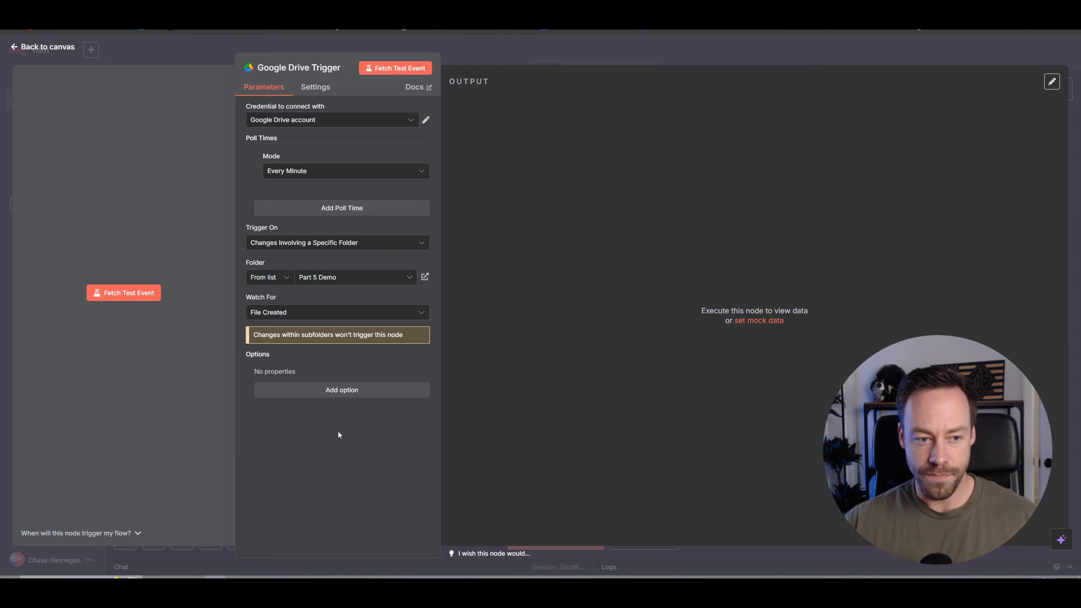
left_click(35, 48)
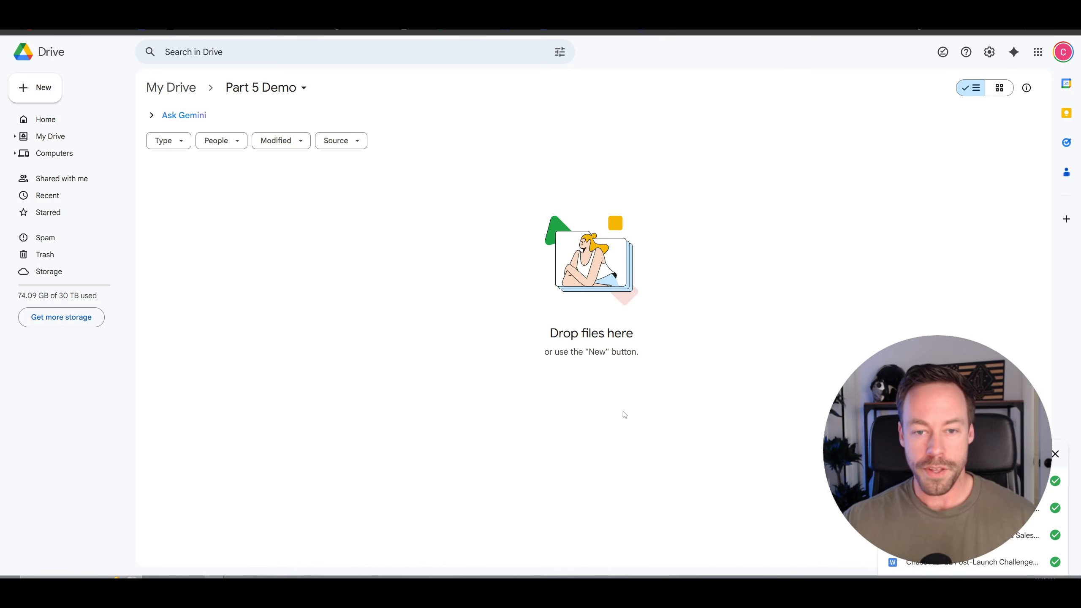
Upload Chase AI - Q1 Product Launch & Sales Strategy Meeting Notes.docx from the computer to the Part 5 Demo folder in Google Drive.
left_click(1056, 455)
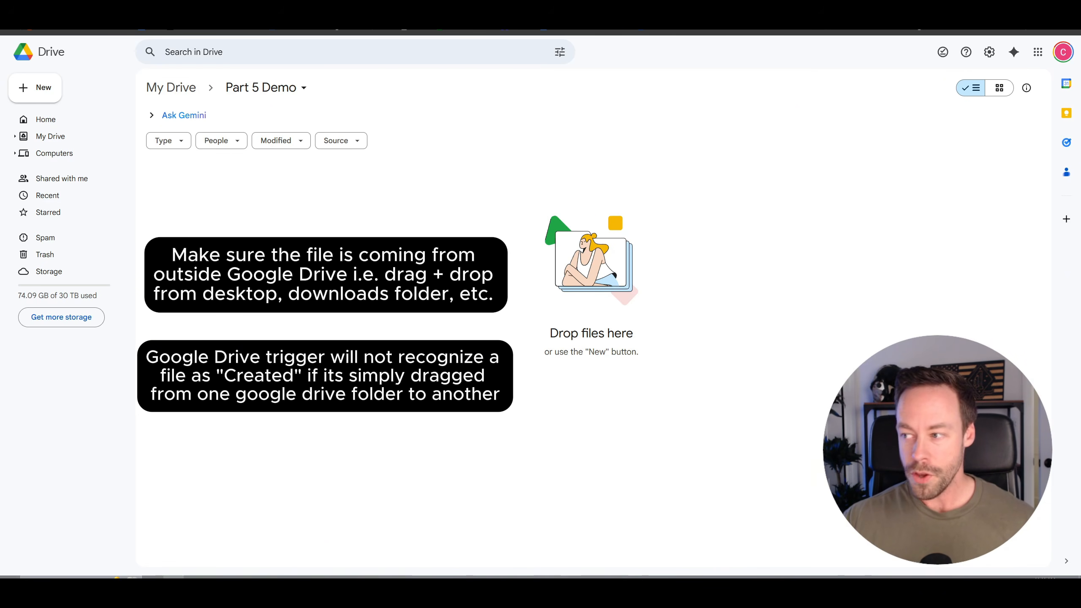
left_click_drag(137, 201, 540, 251)
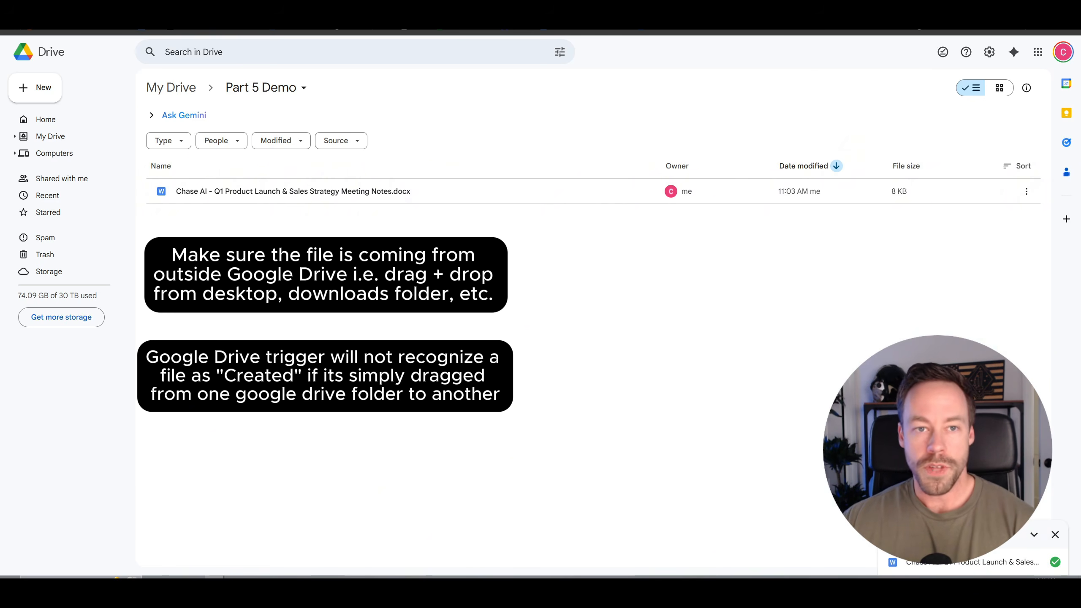
Switch to n8n, fetch a test event in the Google Drive Trigger node and pin its output data.
left_click(375, 32)
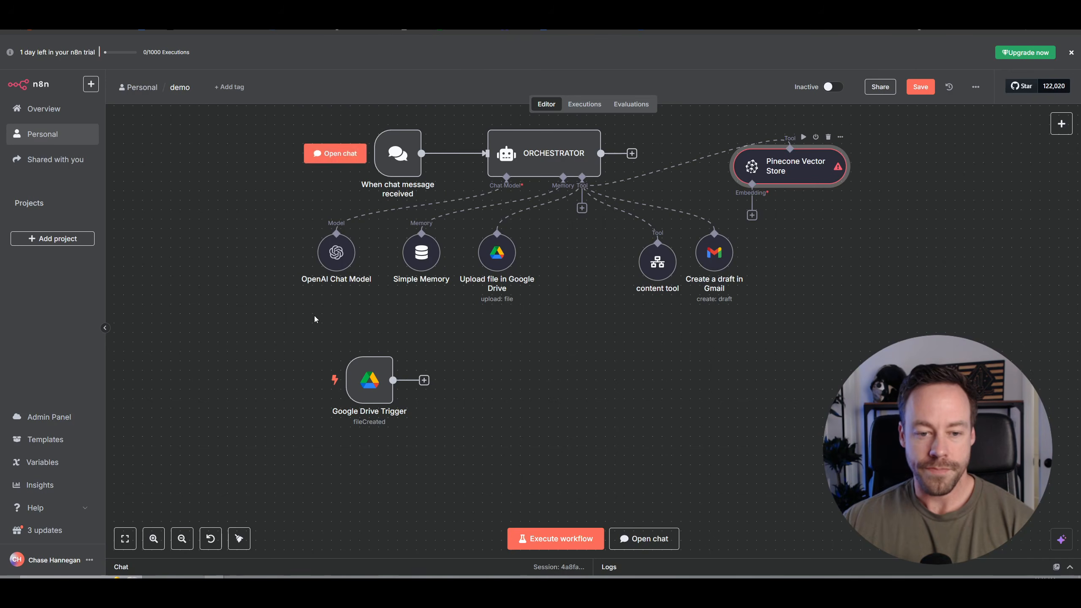
double_click(371, 377)
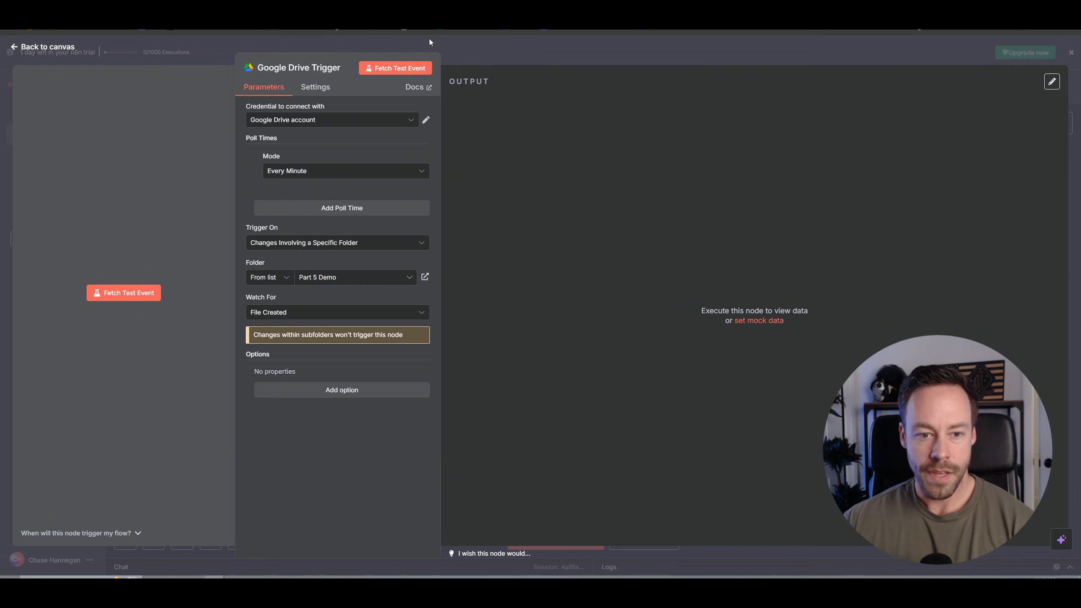
left_click(405, 68)
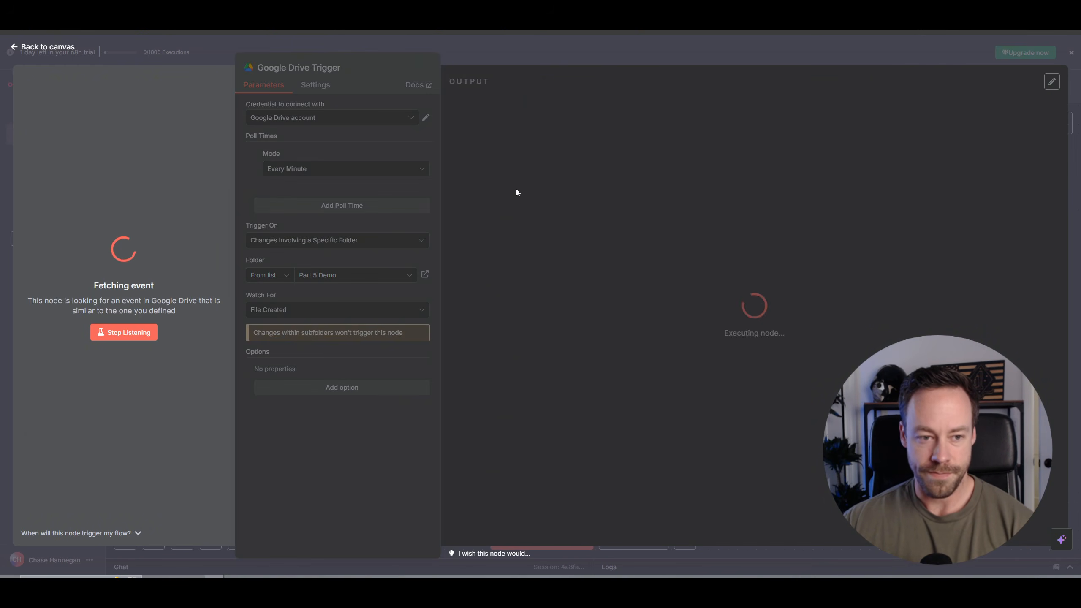
scroll(540, 370, "down", 8)
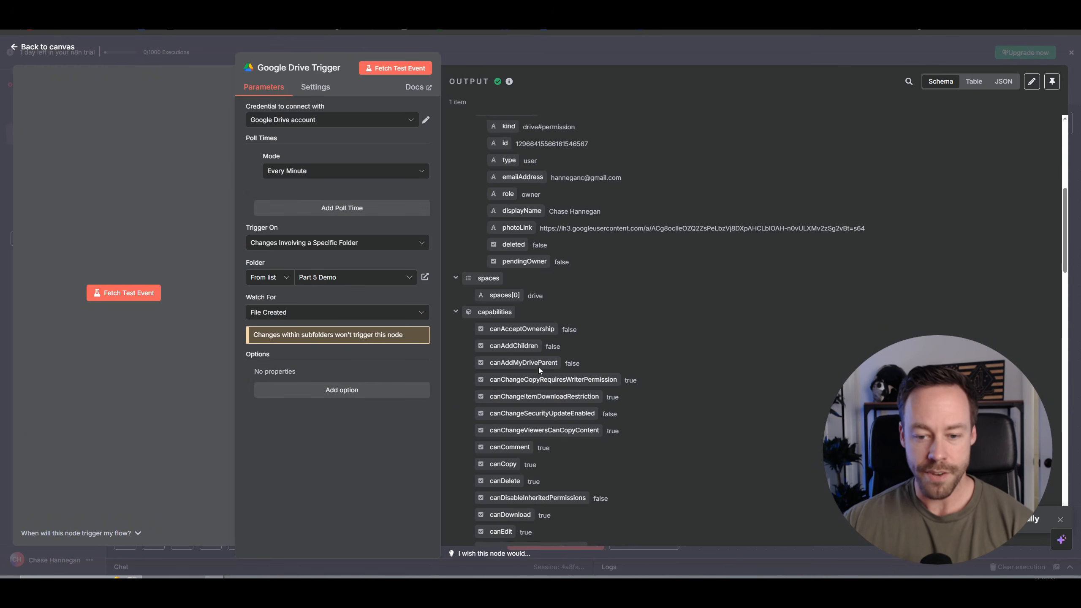
scroll(539, 432, "up", 8)
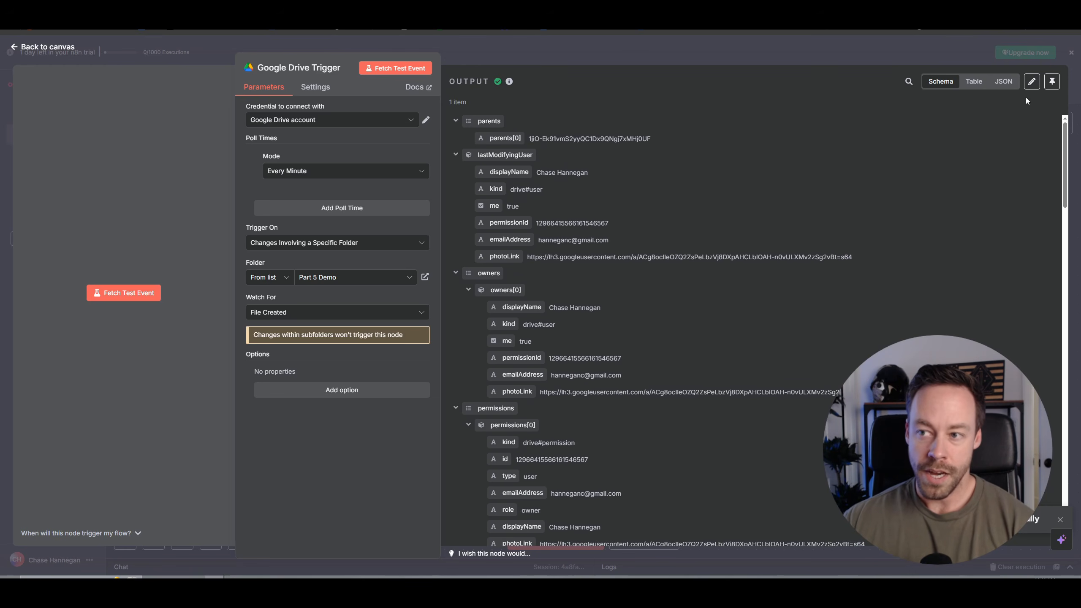
left_click(1052, 83)
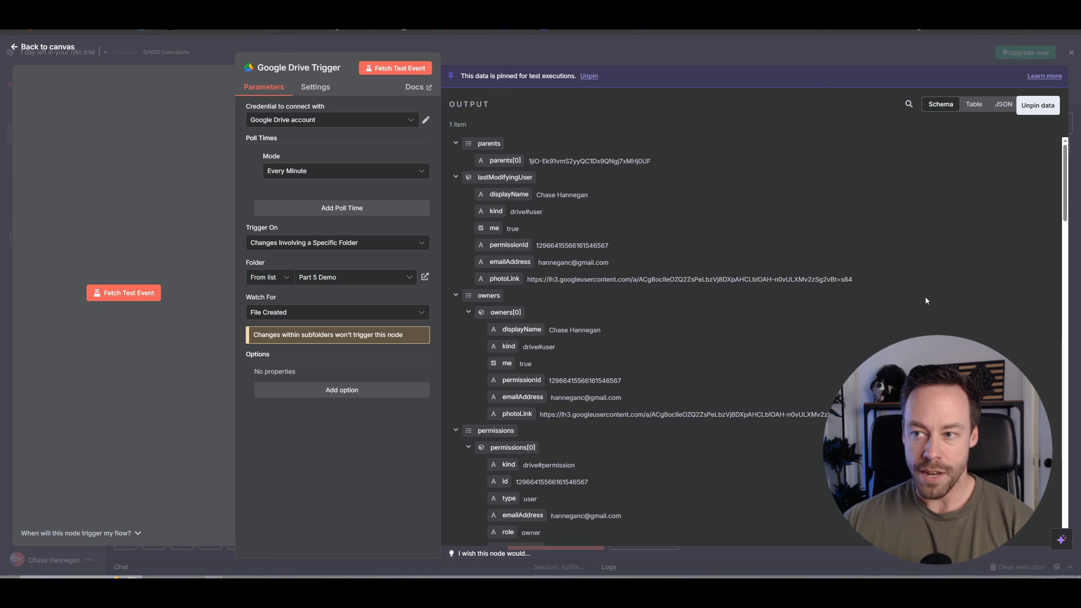
left_click(60, 53)
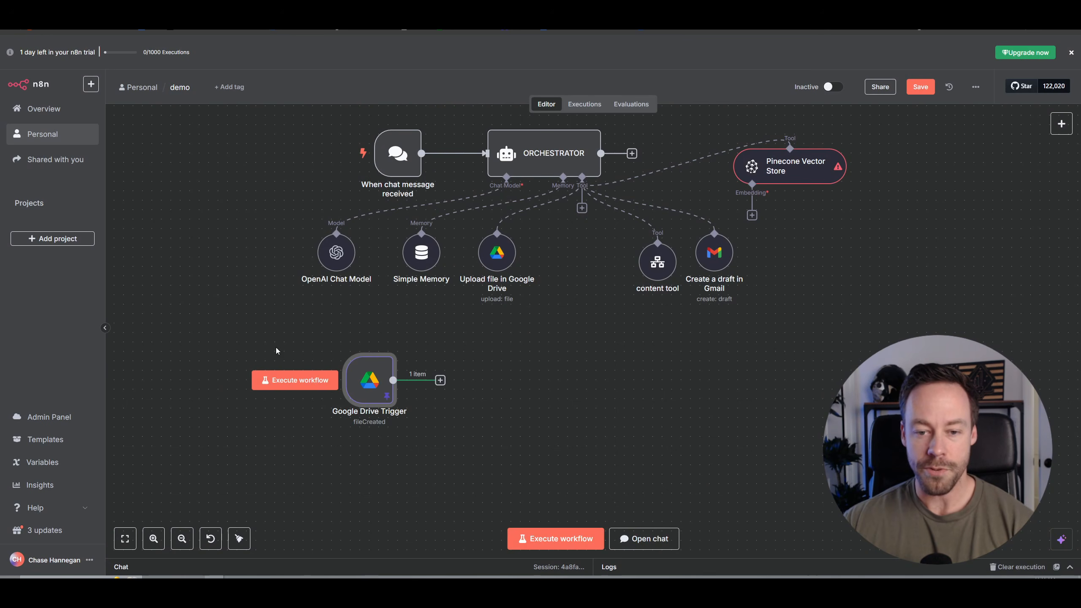
Shift the Google Drive Trigger slightly left on the canvas and add a Google Drive Download file node after it.
left_click_drag(385, 387, 347, 387)
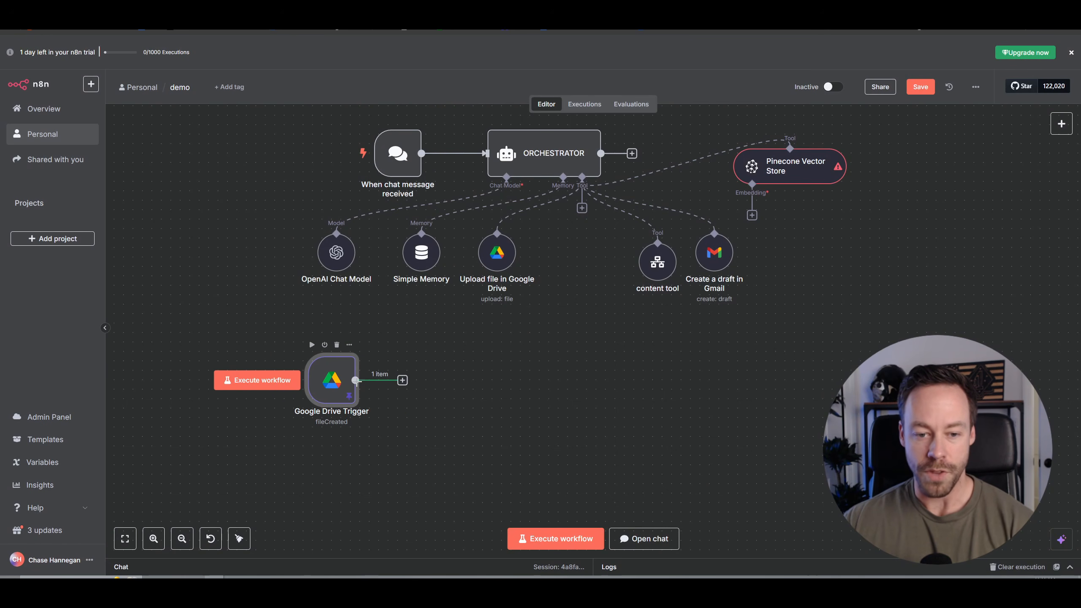
left_click(402, 381)
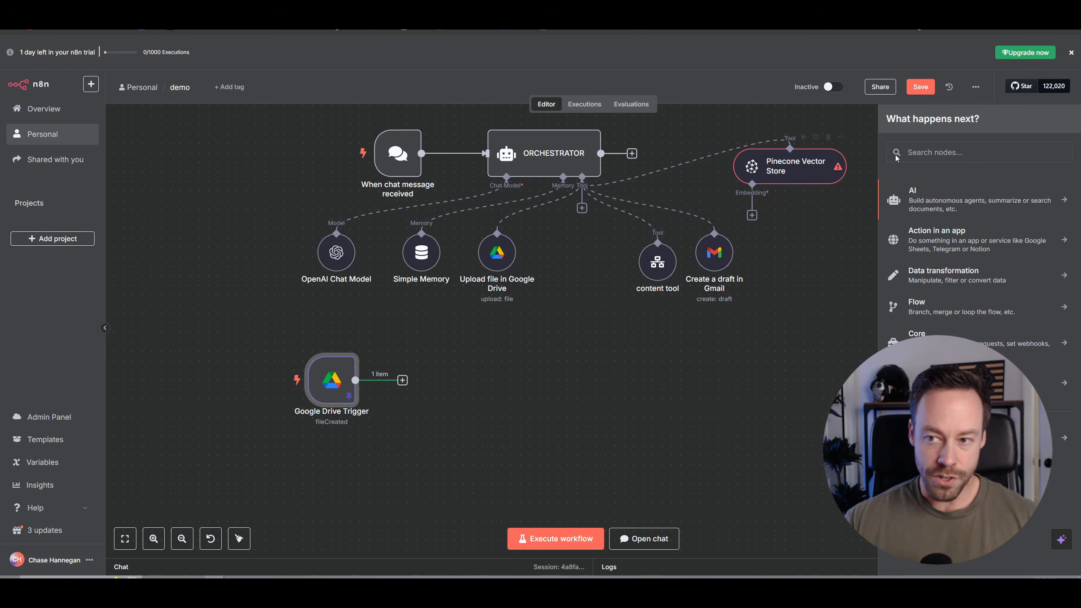
type("google drive")
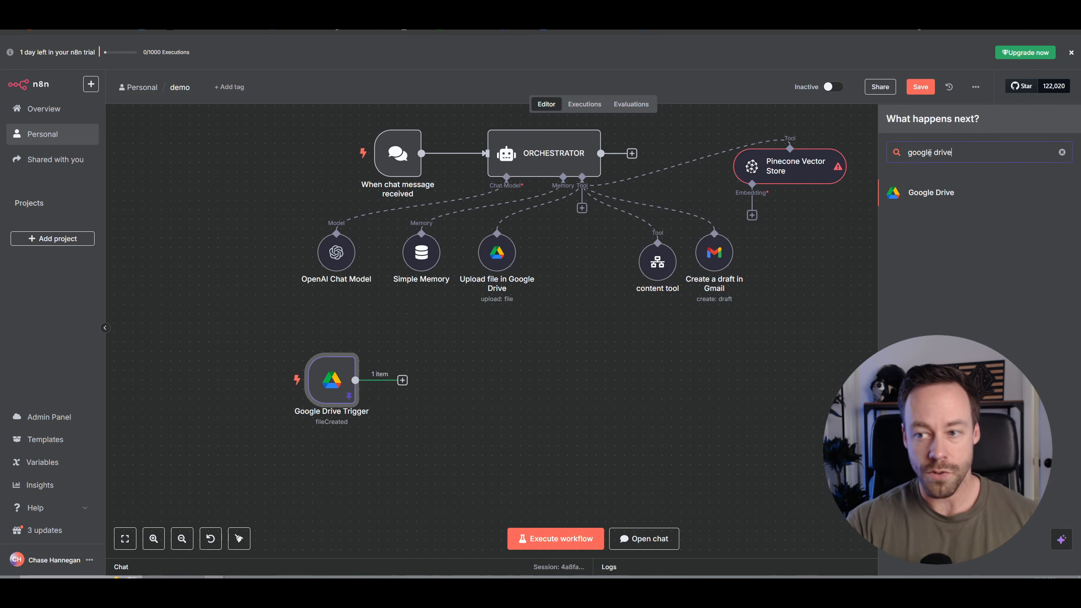
left_click(922, 193)
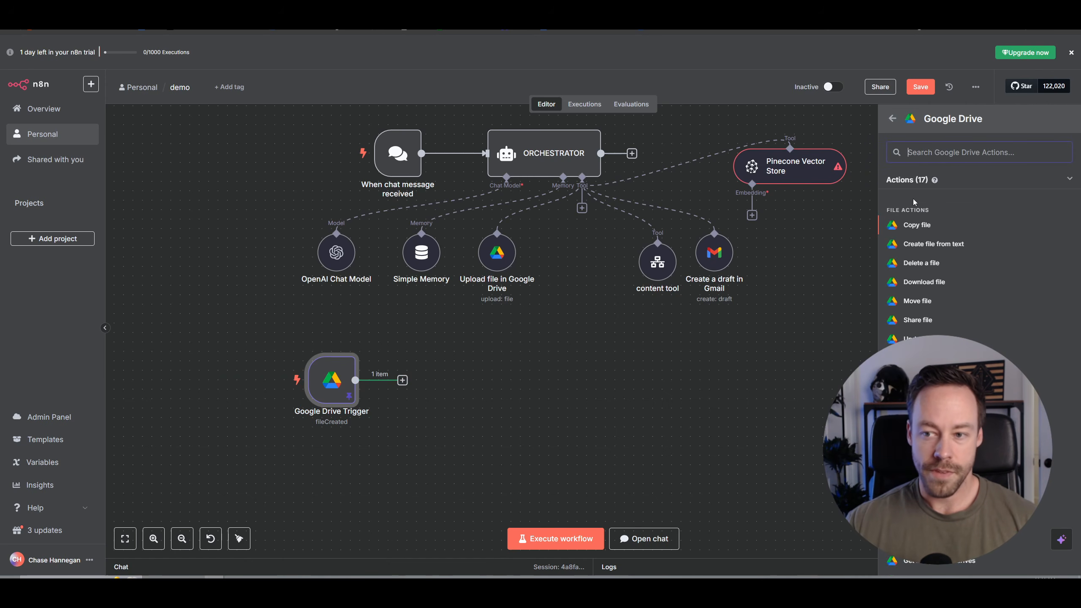
left_click(919, 282)
Set the Download file node to select its file by ID, mapped to the trigger's file id as {{ $json.id }}.
left_click(448, 230)
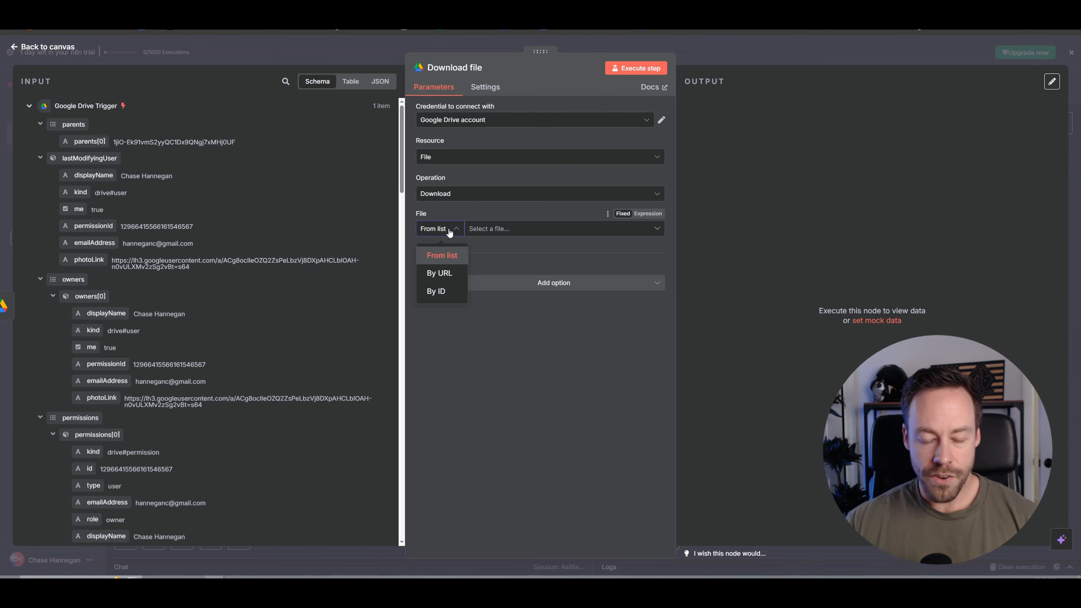
left_click(436, 291)
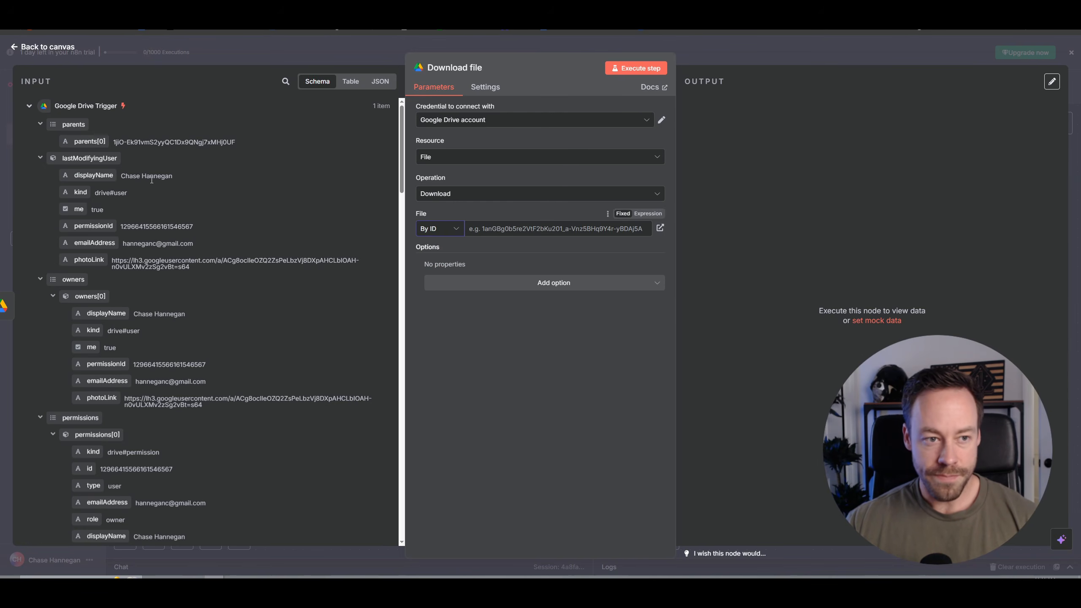
scroll(137, 142, "down", 2)
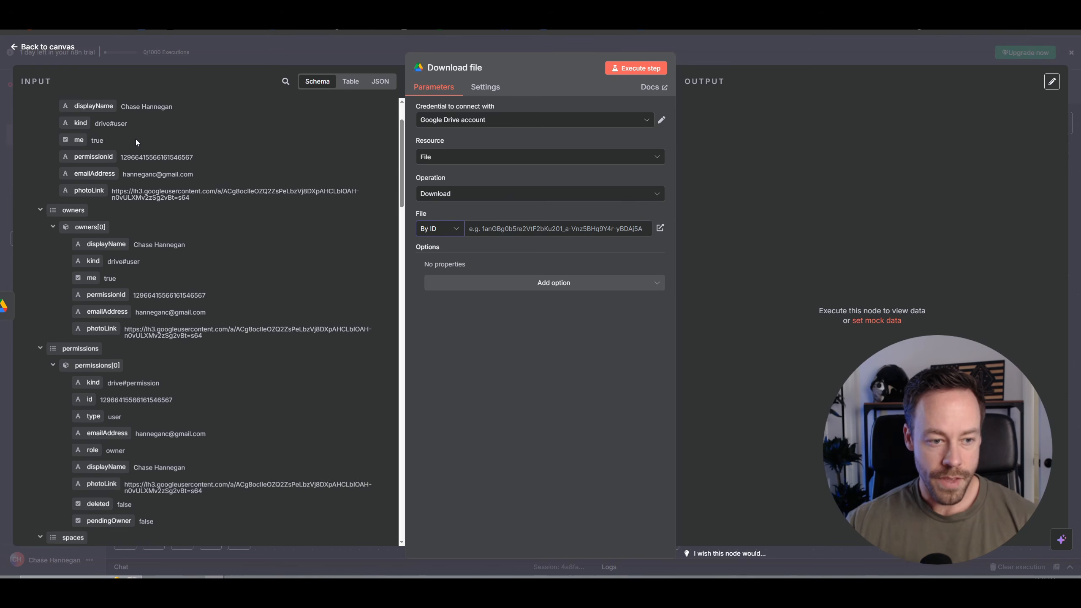
scroll(135, 139, "down", 10)
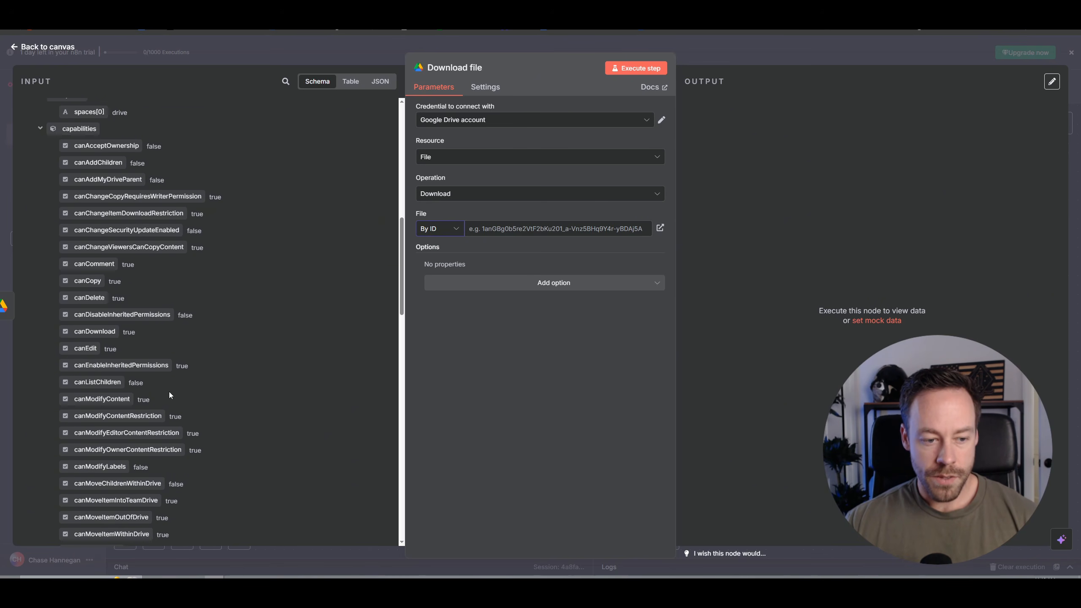
scroll(169, 395, "down", 15)
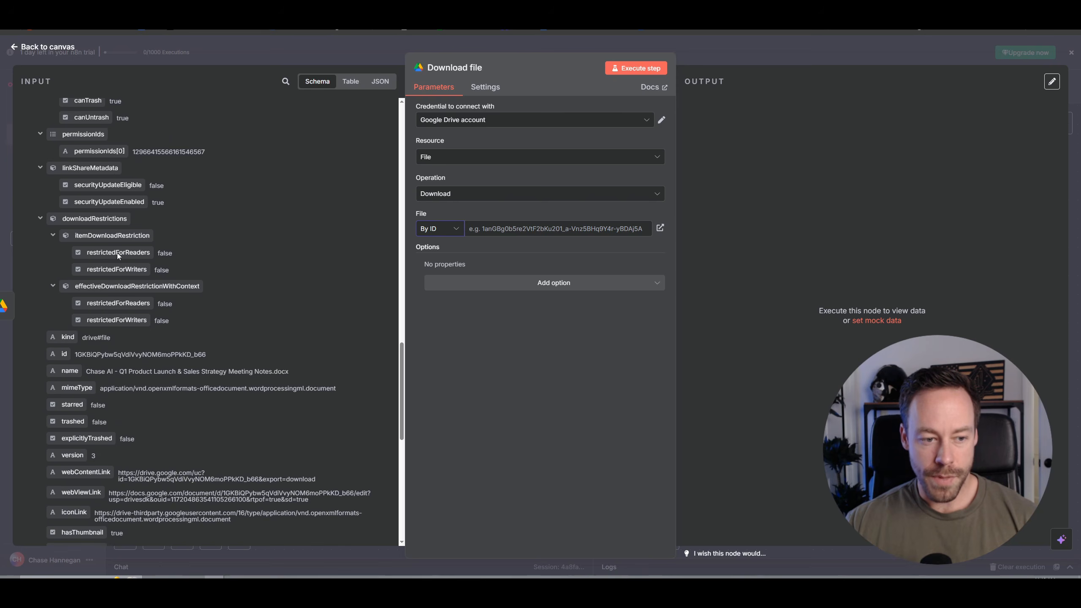
scroll(118, 254, "down", 3)
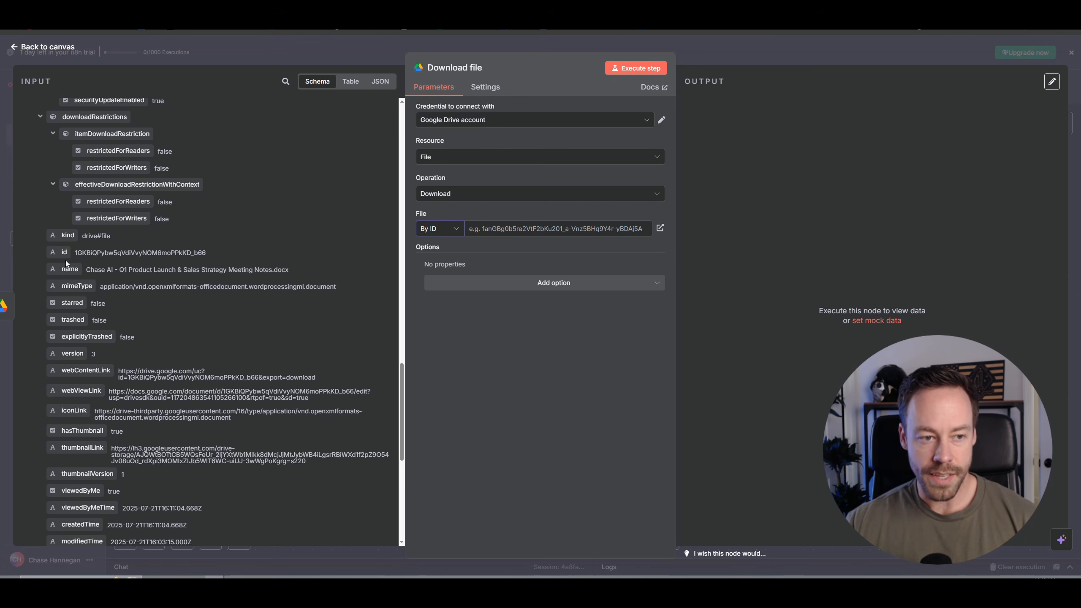
left_click_drag(63, 252, 522, 228)
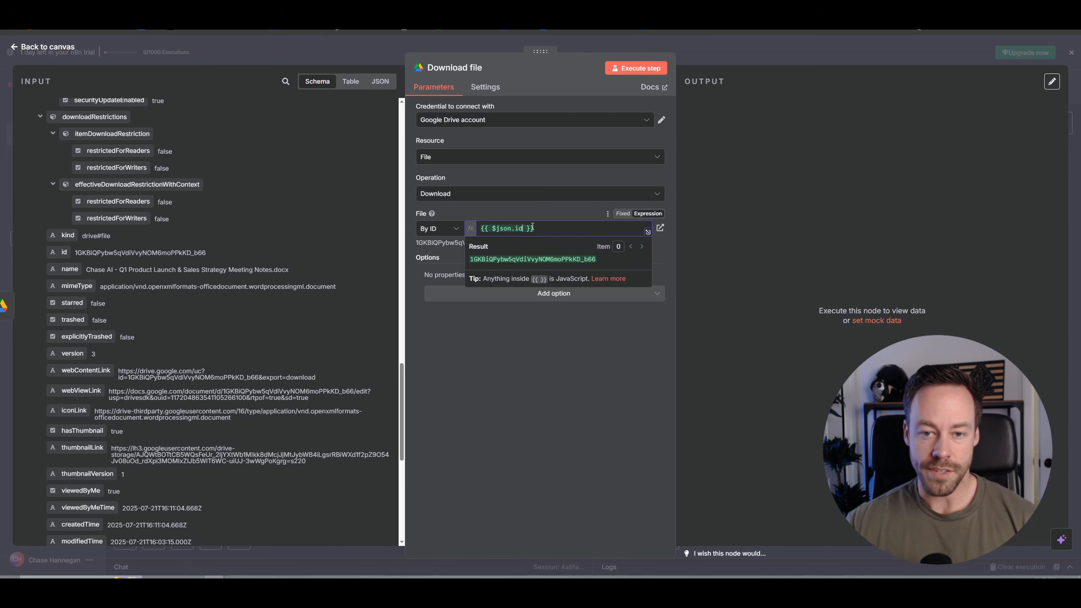
left_click(501, 369)
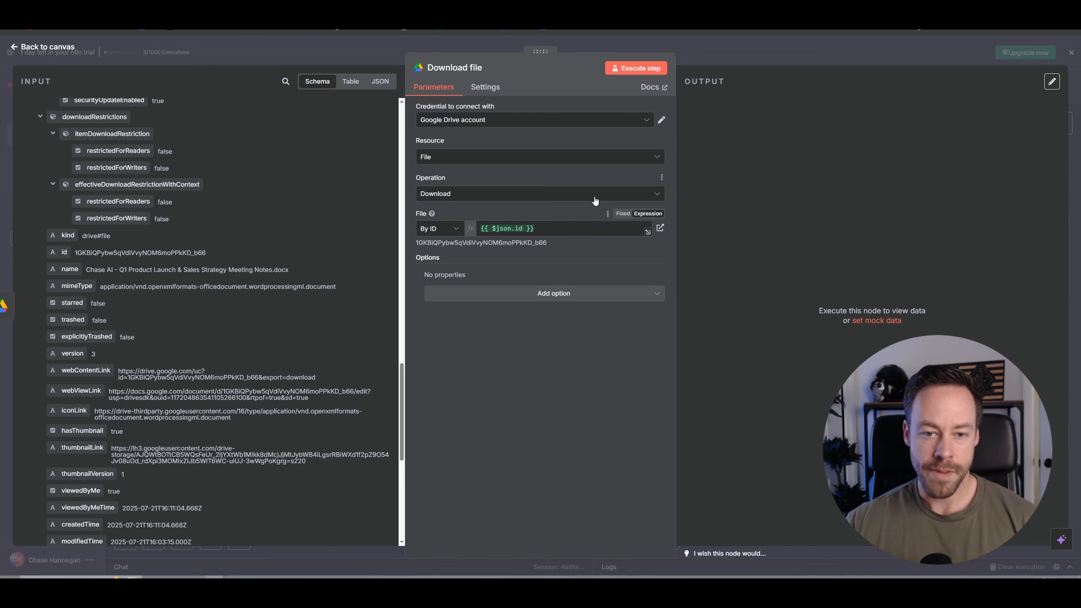
Execute the Download file node, check the file details in its output and return to the canvas.
left_click(645, 72)
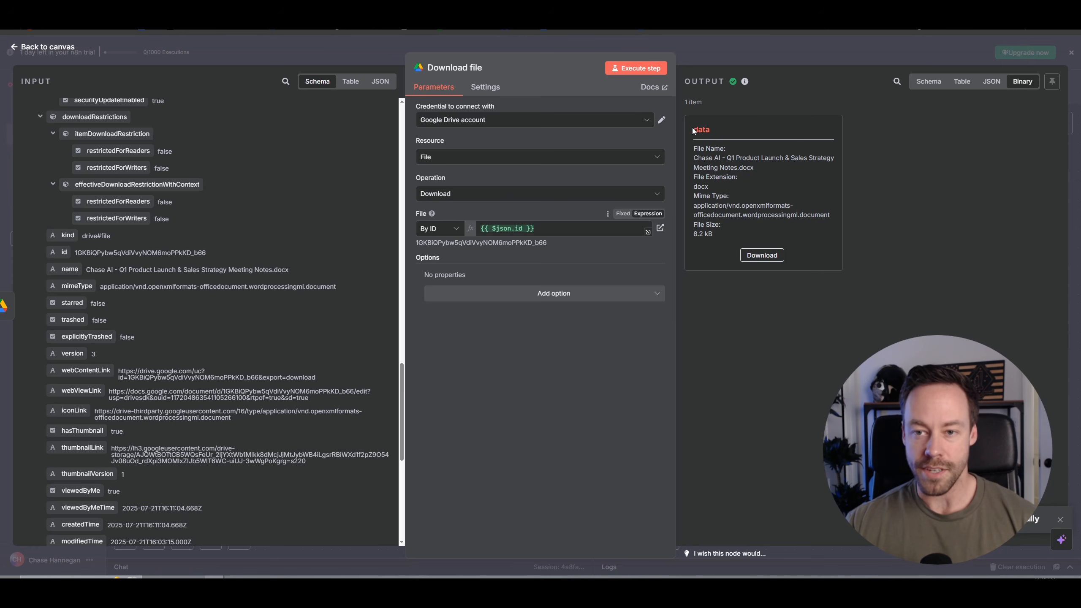
left_click_drag(694, 131, 716, 190)
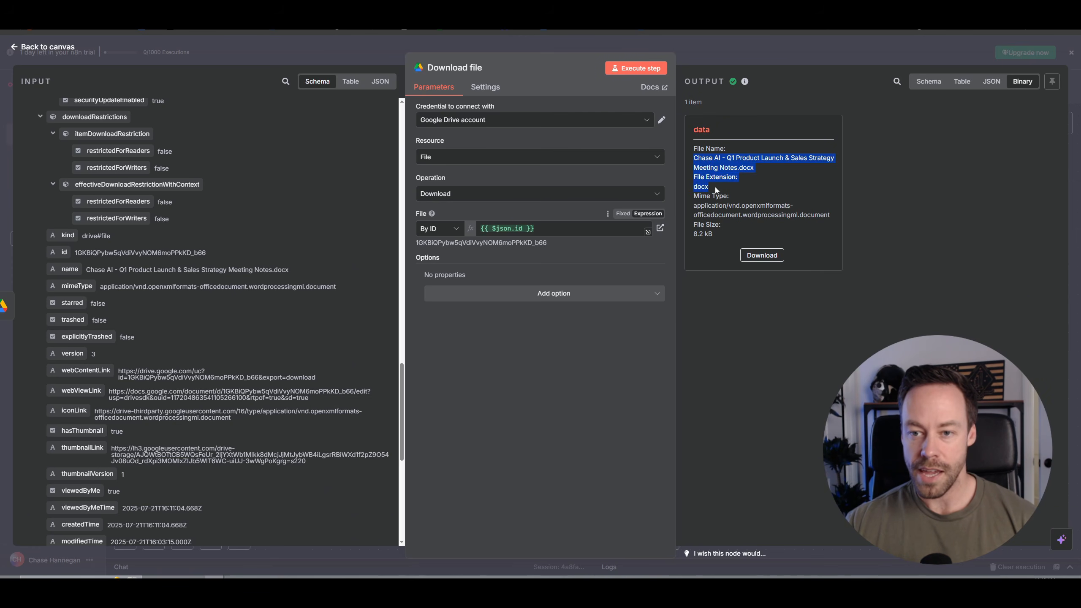
left_click(23, 46)
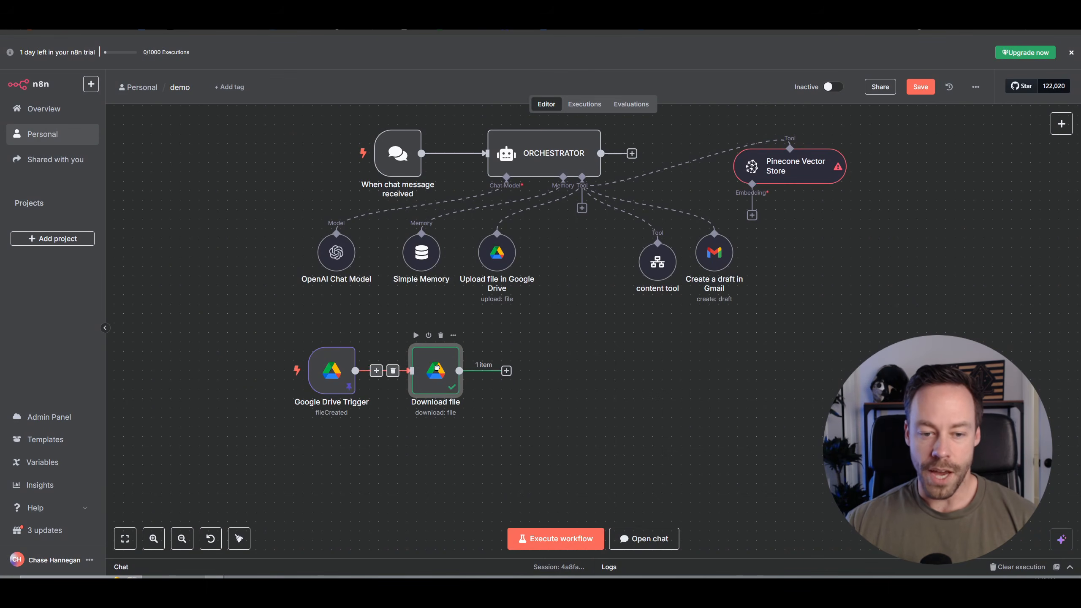
Move the Download file node closer to the trigger and connect a Pinecone Vector Store node after it for adding documents.
left_click_drag(437, 367, 418, 368)
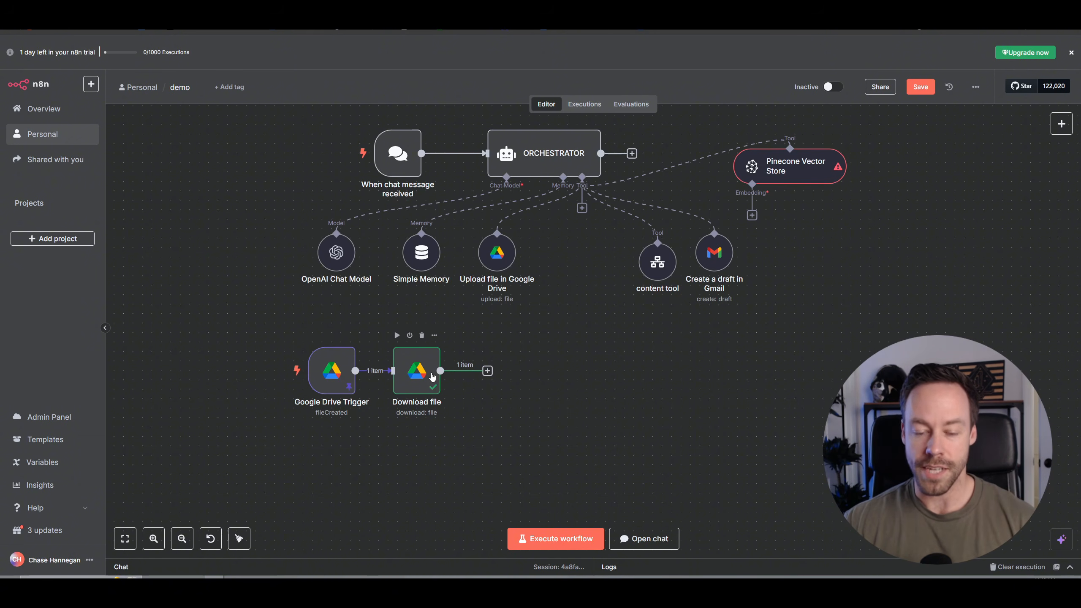
left_click(487, 371)
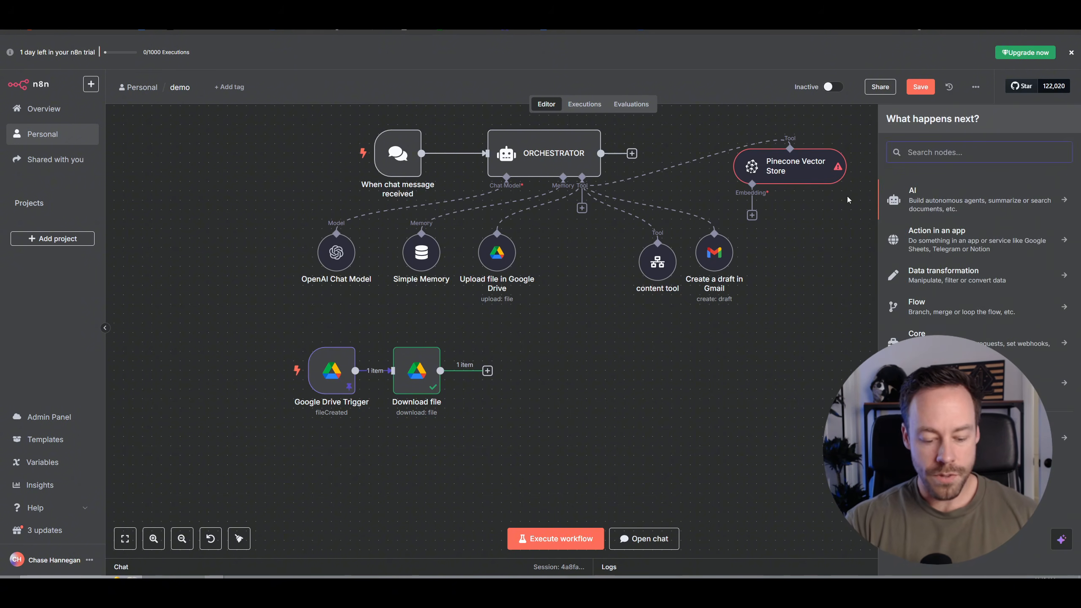
type("pinecone")
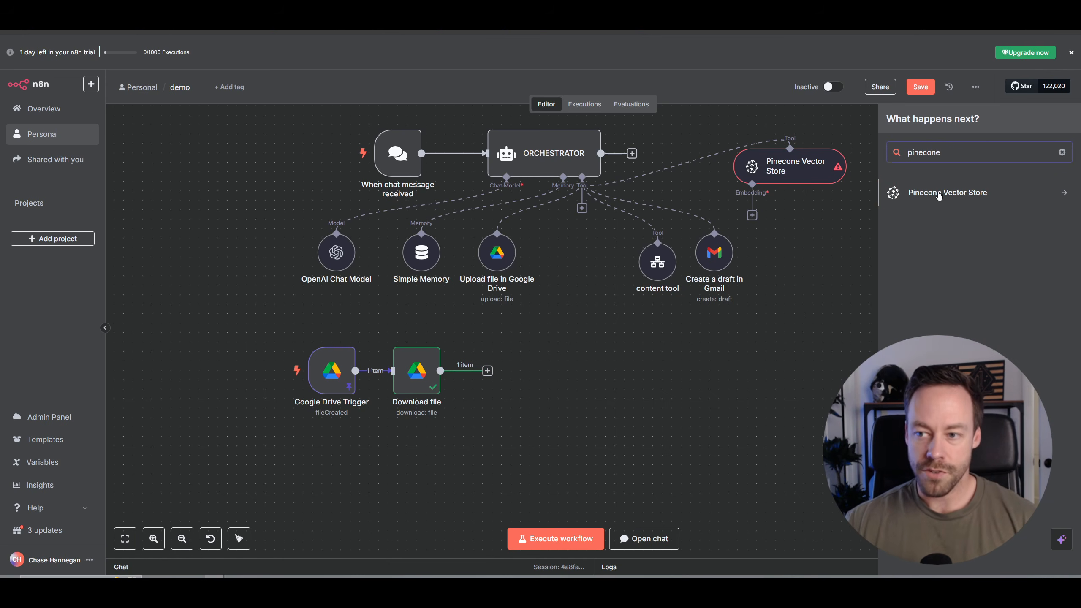
left_click(939, 195)
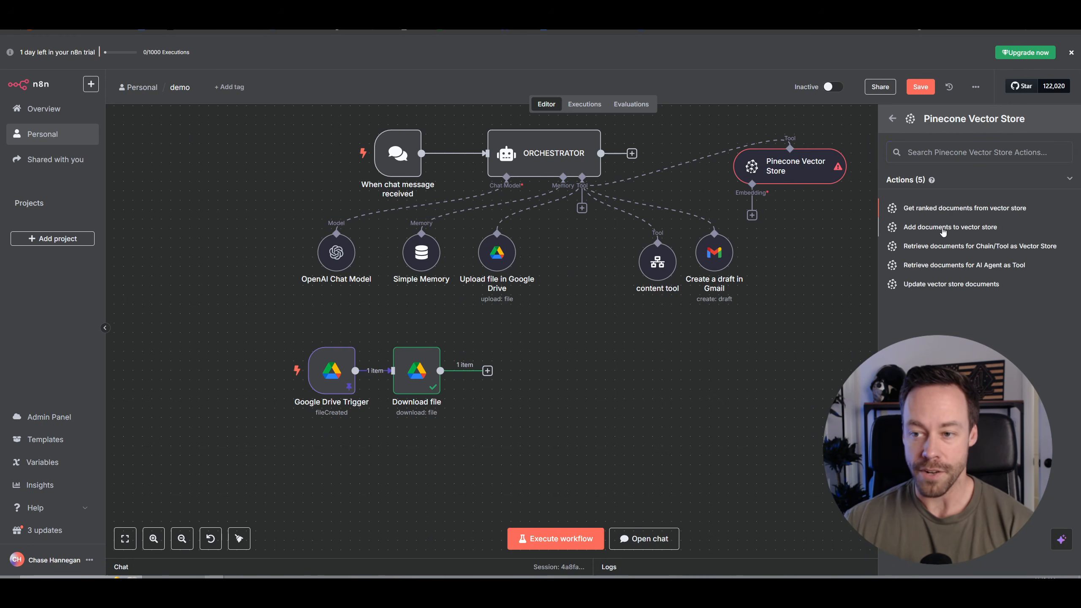
left_click(943, 230)
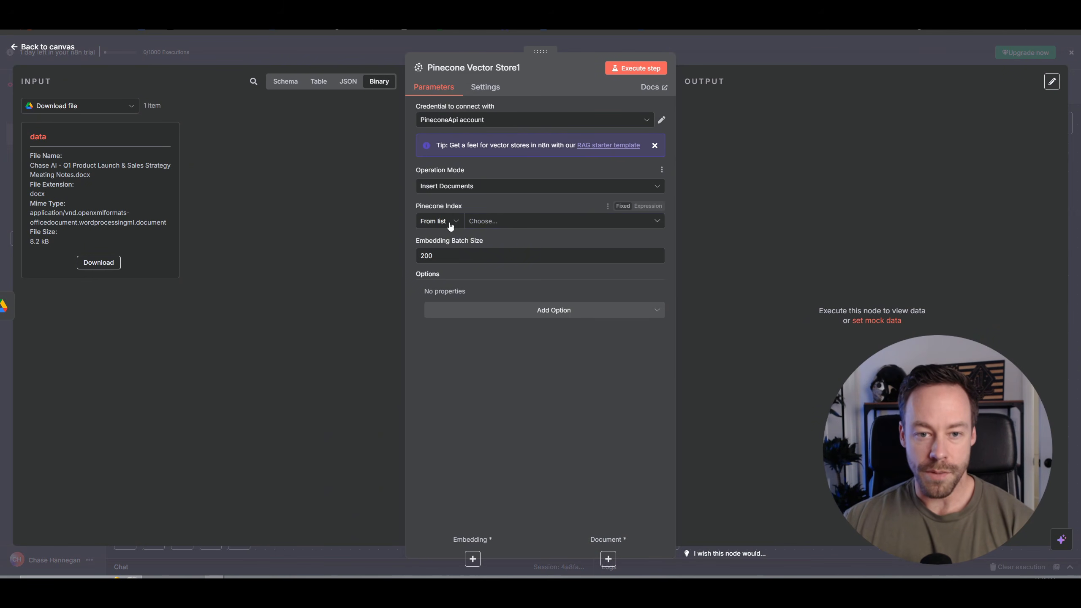
Choose part5 as the Pinecone index for the new document-inserting vector store node.
left_click(504, 221)
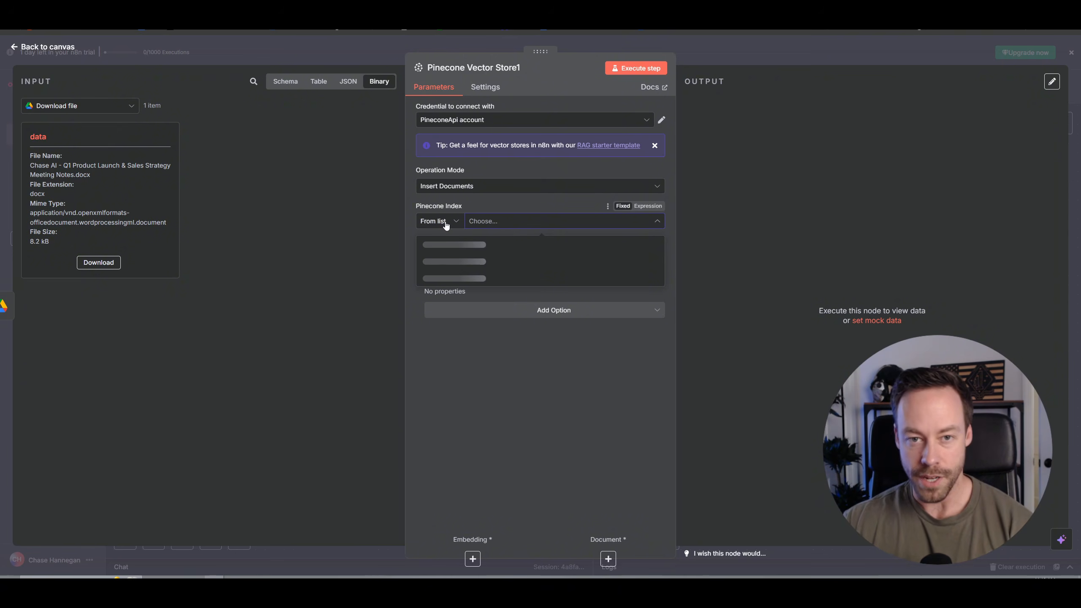
left_click(373, 195)
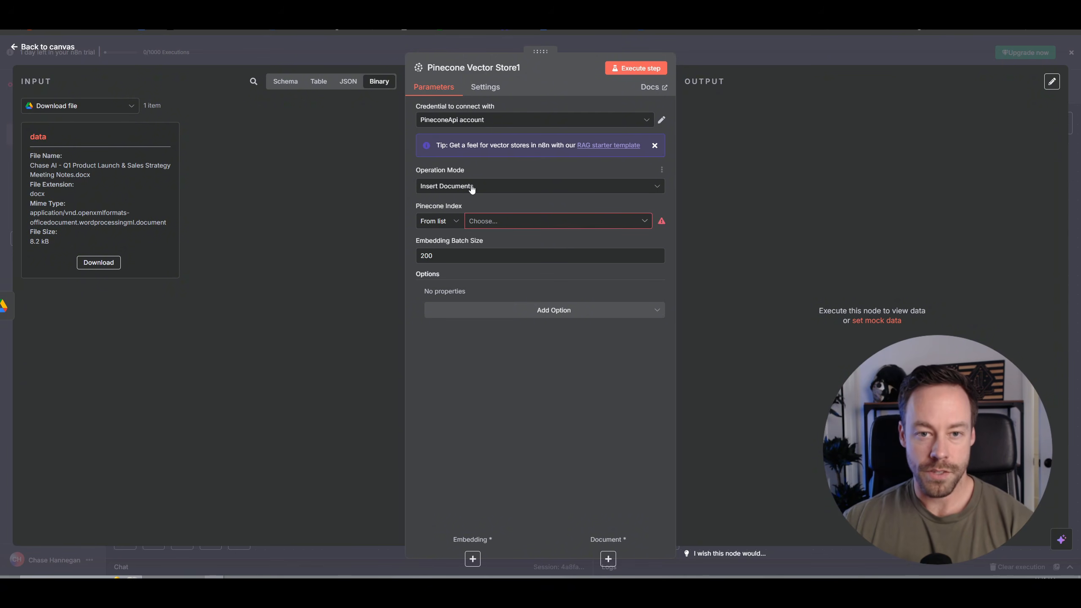
left_click(543, 224)
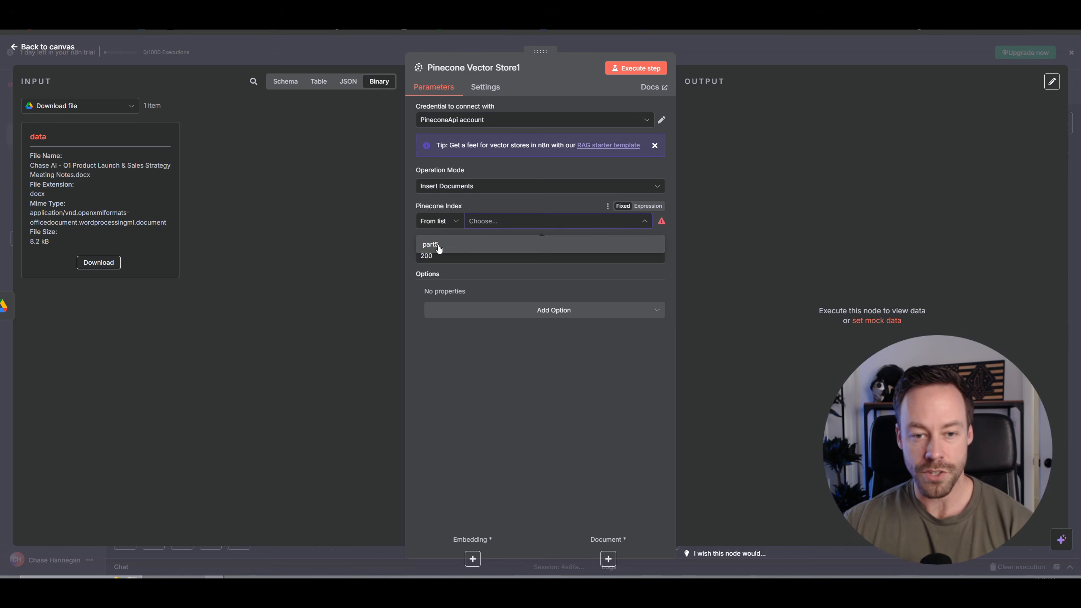
left_click(438, 245)
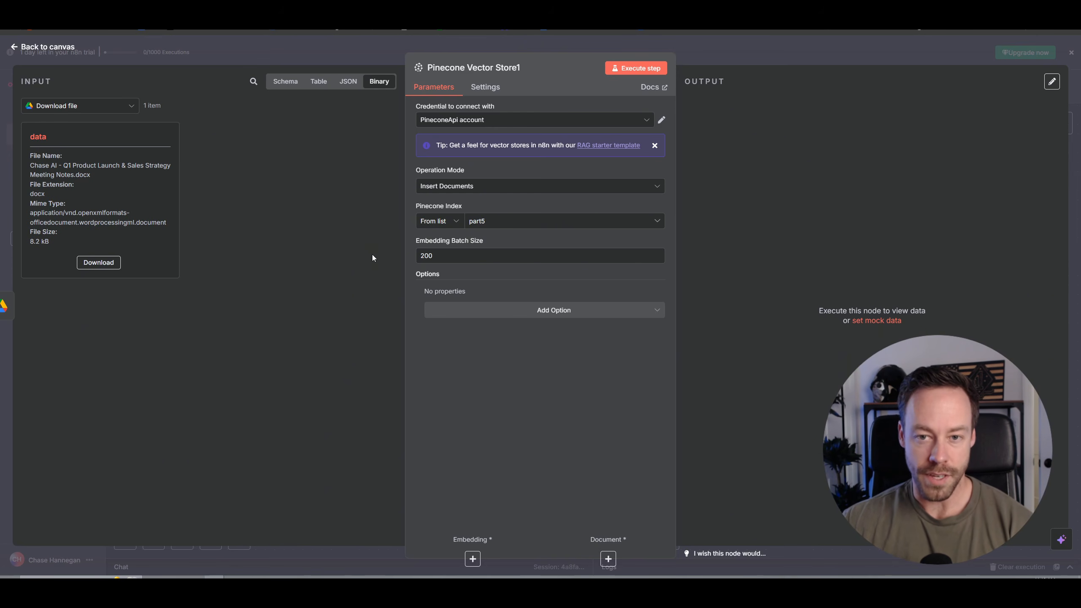
Add the Pinecone Namespace option with the value meeting_notes, then try executing the vector store node and return to the canvas.
left_click(515, 310)
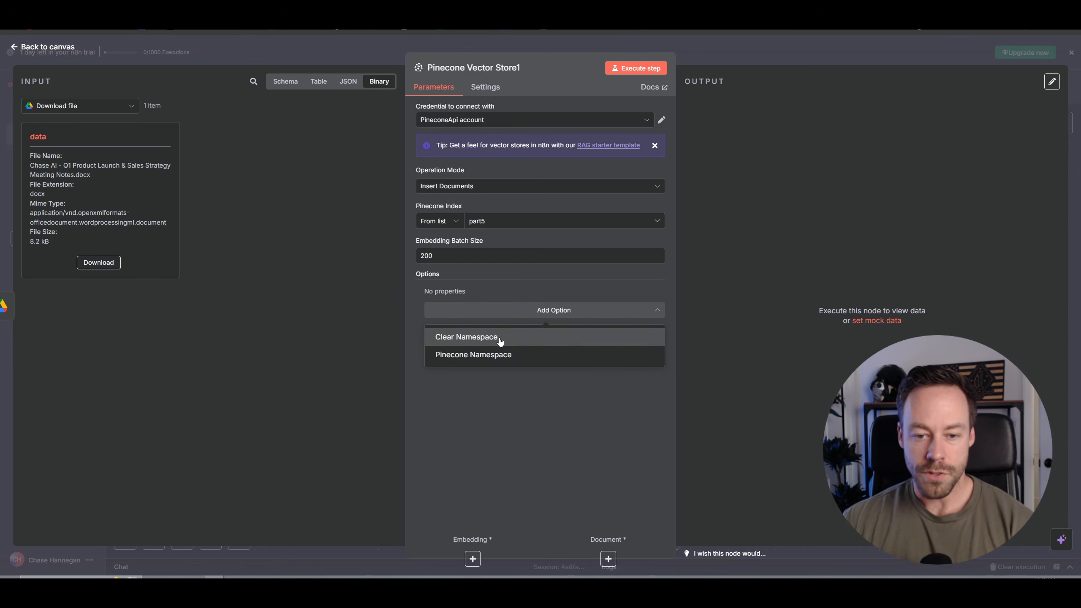
left_click(506, 355)
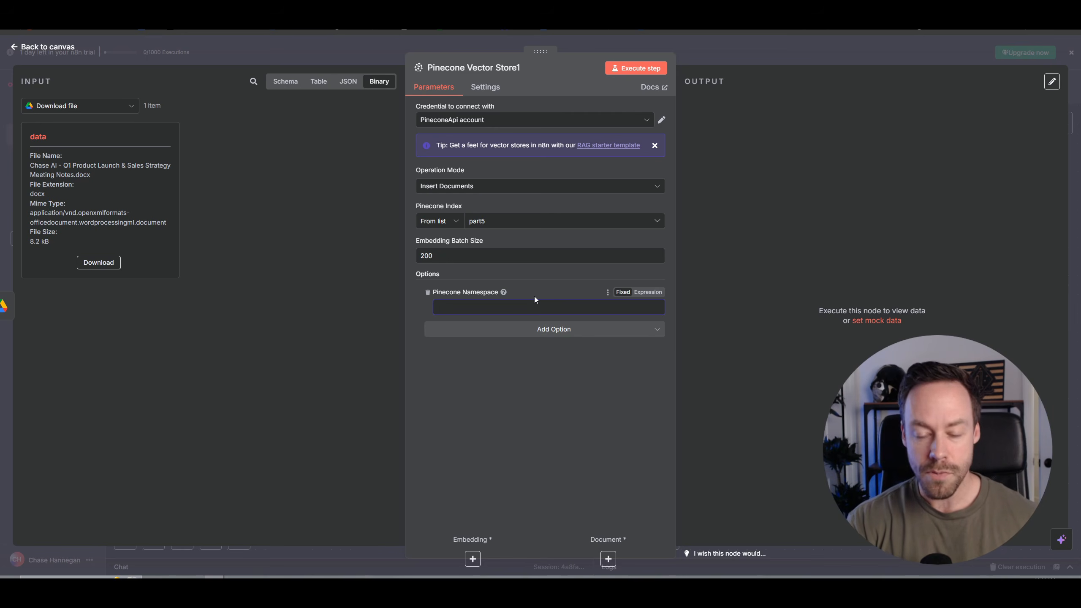
type("m")
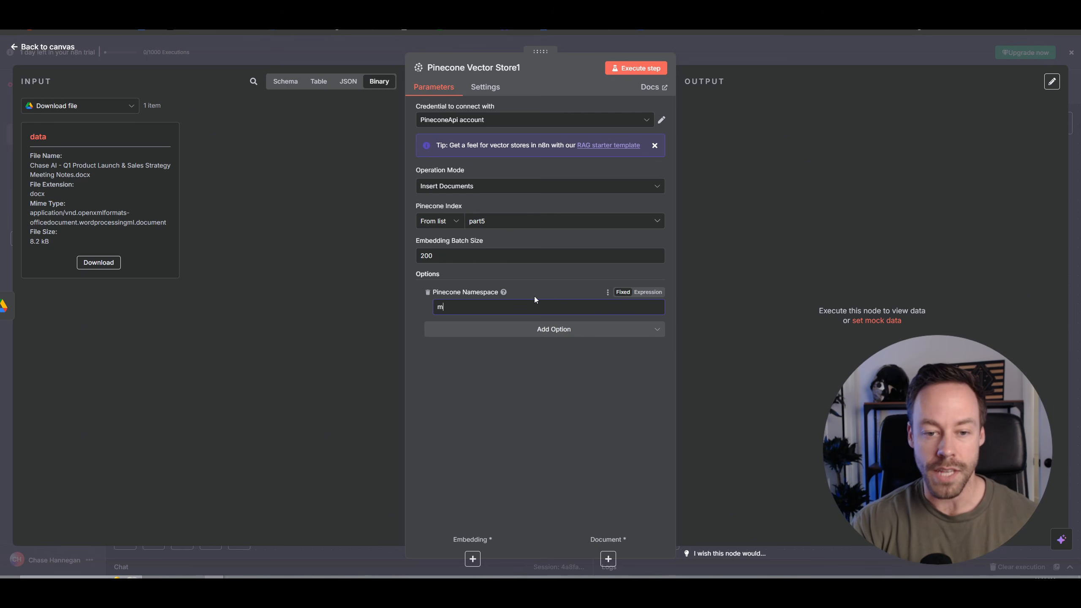
type("eeting_notes")
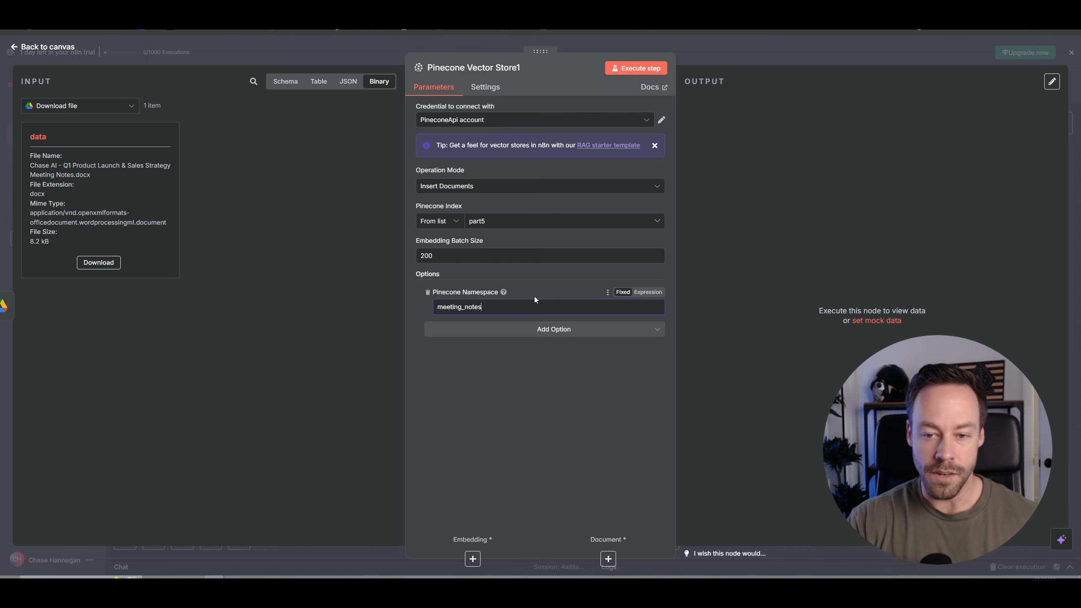
left_click(627, 68)
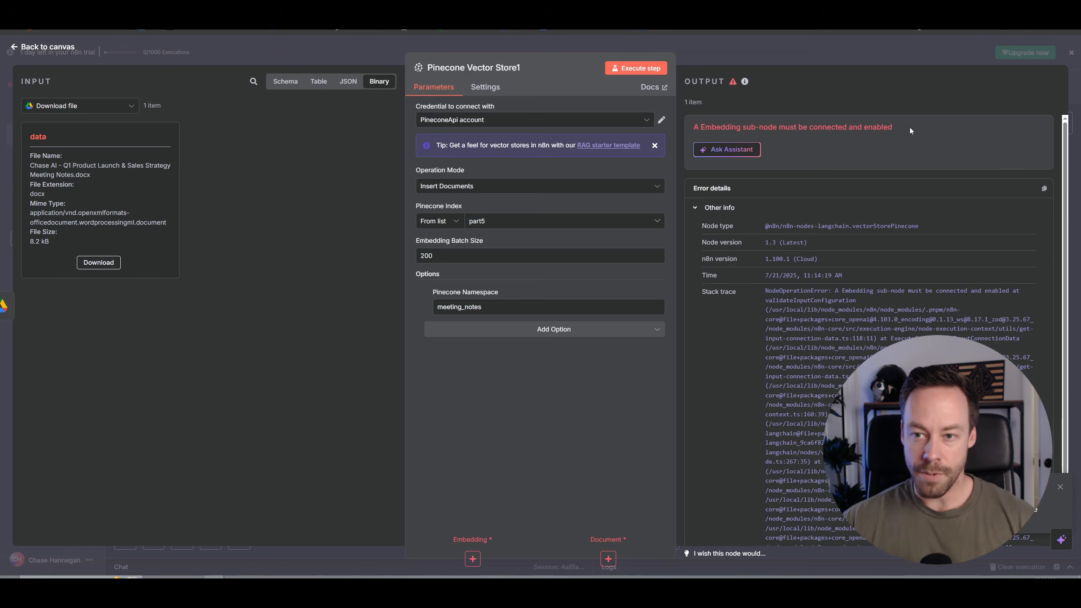
left_click(36, 47)
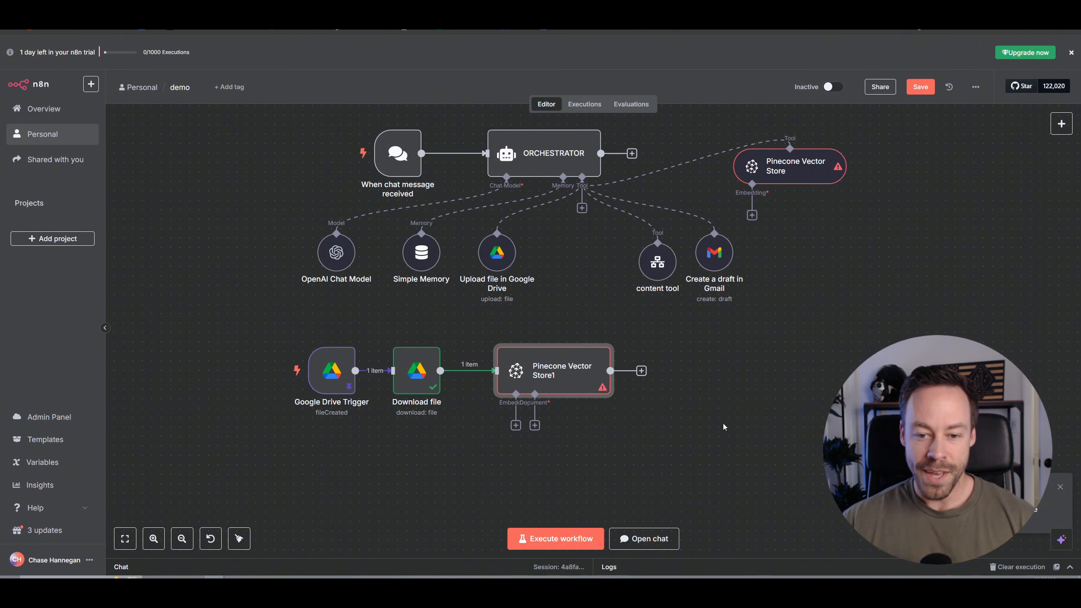
Attach an Embeddings OpenAI sub-node using text-embedding-3-small to the document-inserting Pinecone Vector Store node.
scroll(723, 423, "down", 5)
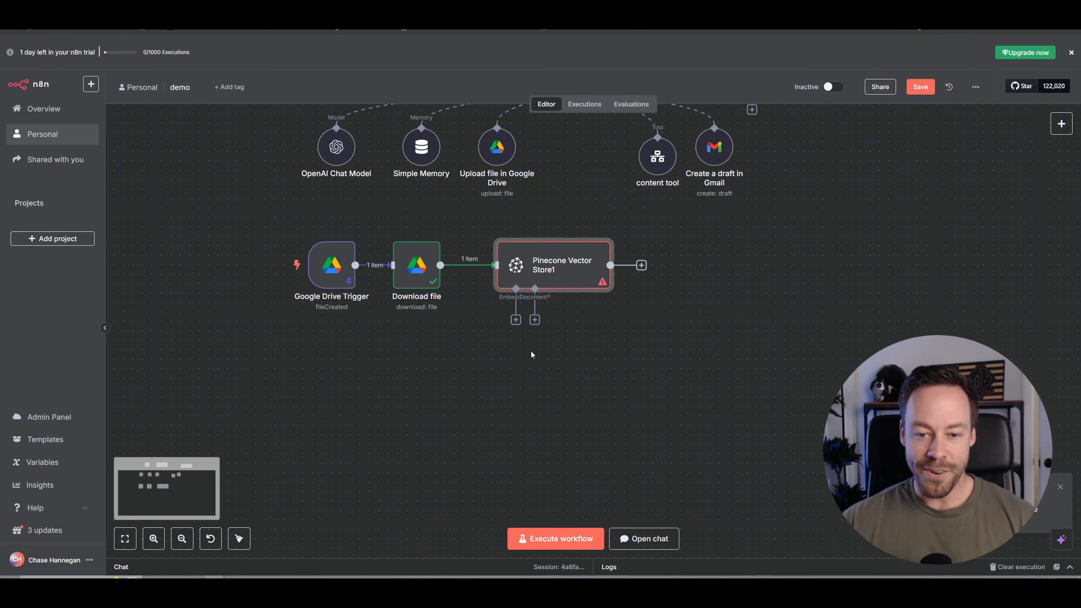
left_click(516, 320)
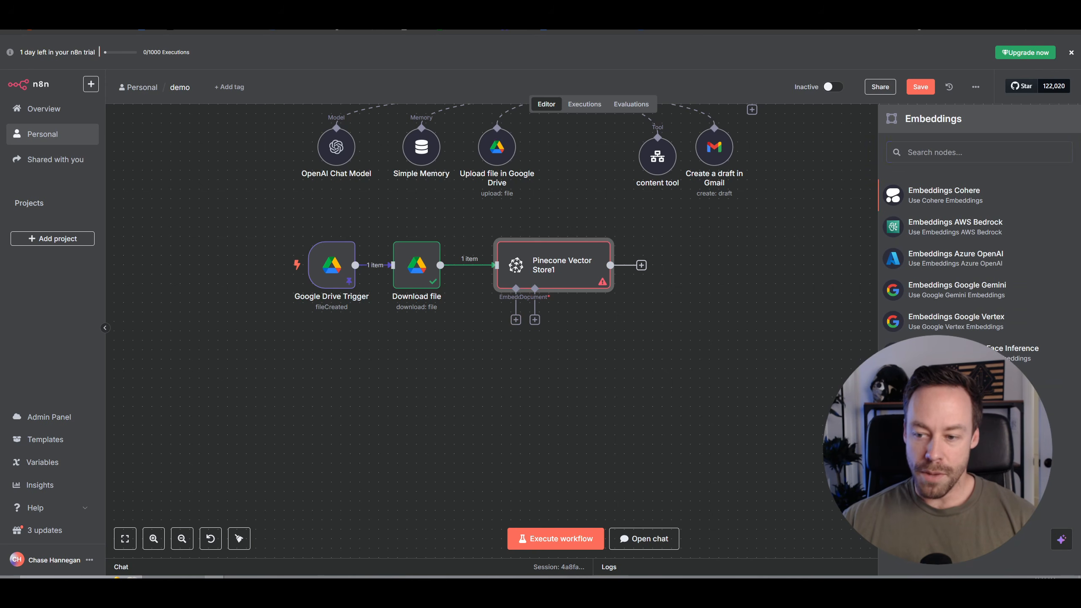
left_click(950, 448)
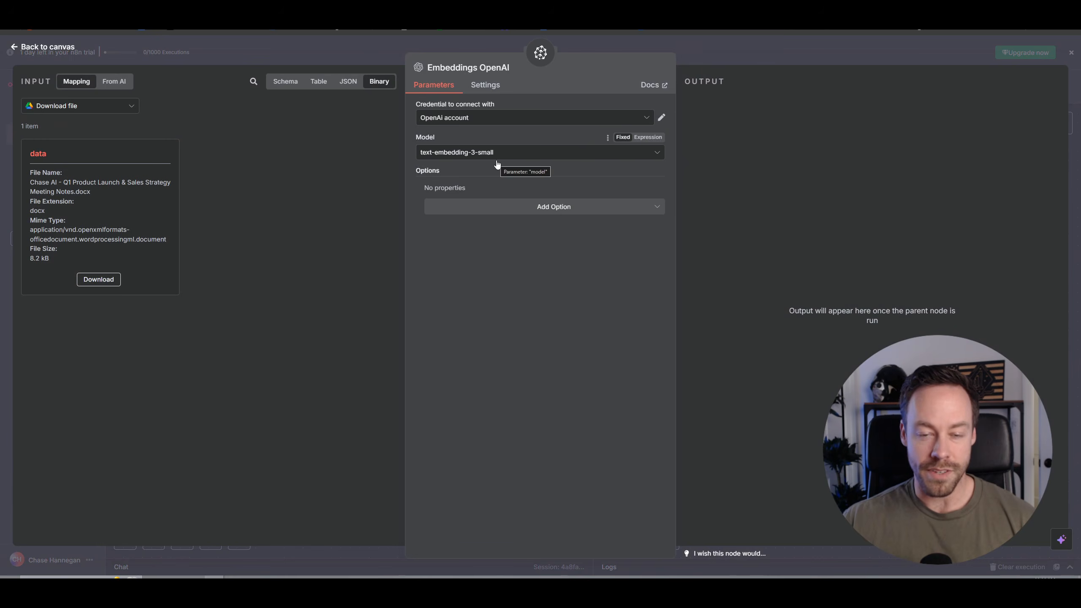
left_click(39, 47)
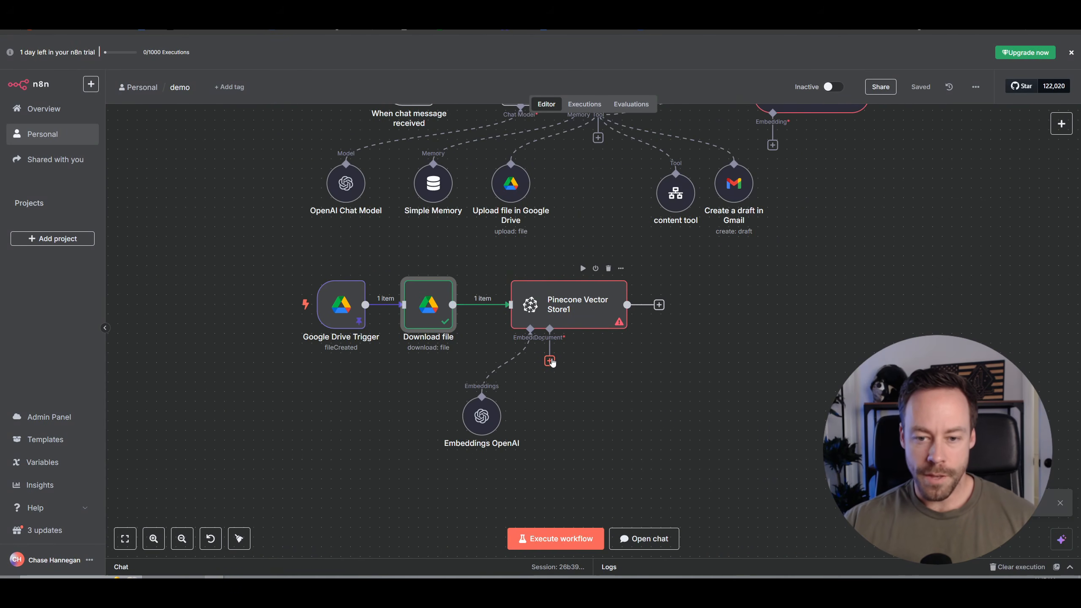
Attach a Default Data Loader to the document-inserting vector store with Binary data, Load All Input Data and Automatically Detect by Mime Type.
left_click(549, 361)
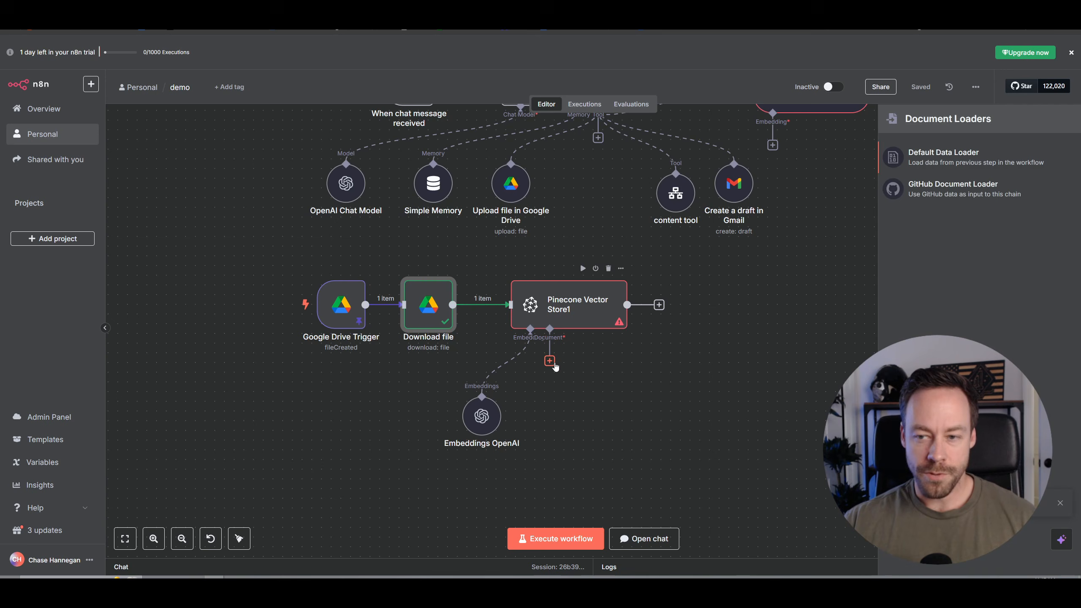
left_click(967, 157)
left_click(544, 154)
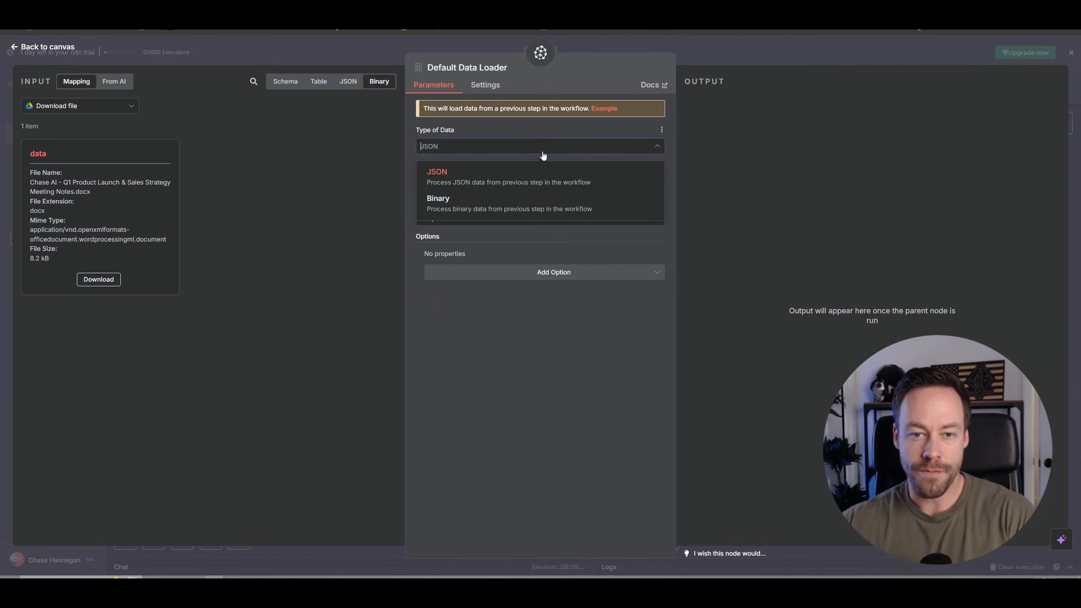
left_click(483, 206)
left_click(471, 183)
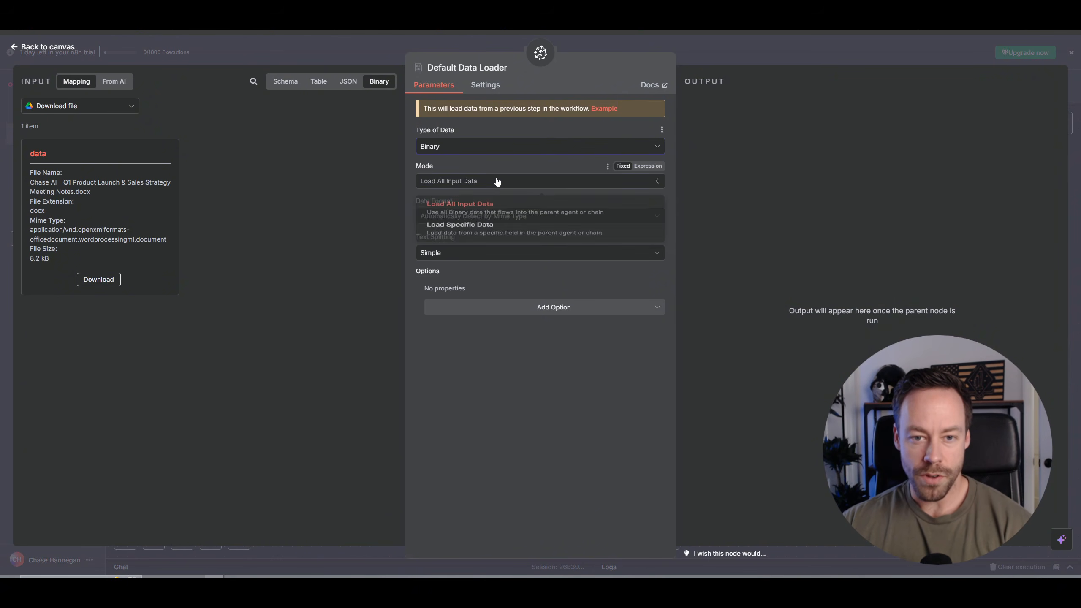
left_click(502, 182)
left_click(564, 218)
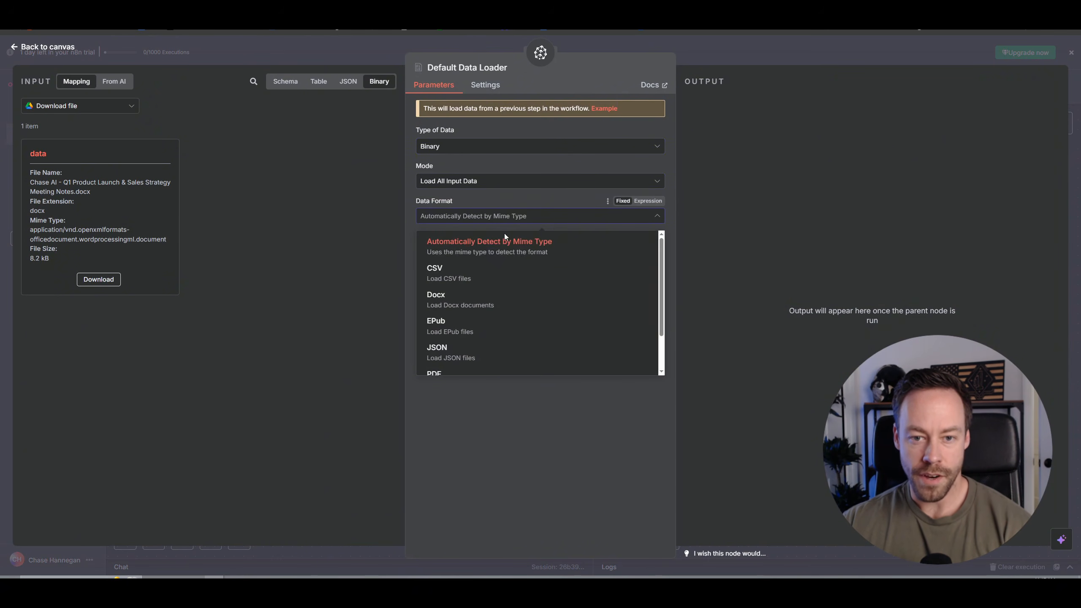
left_click(558, 224)
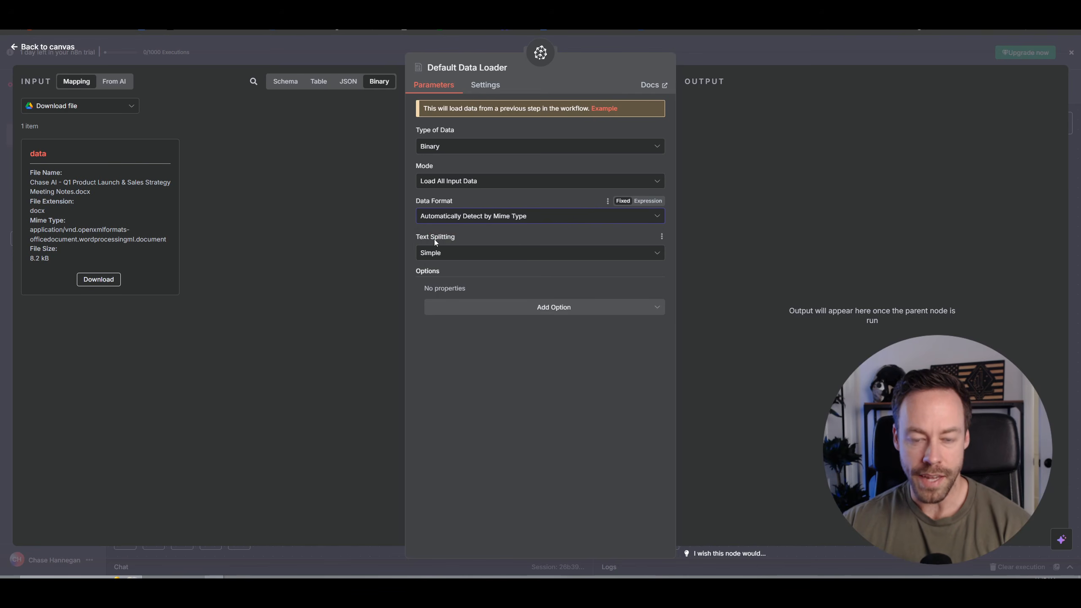
key("Escape")
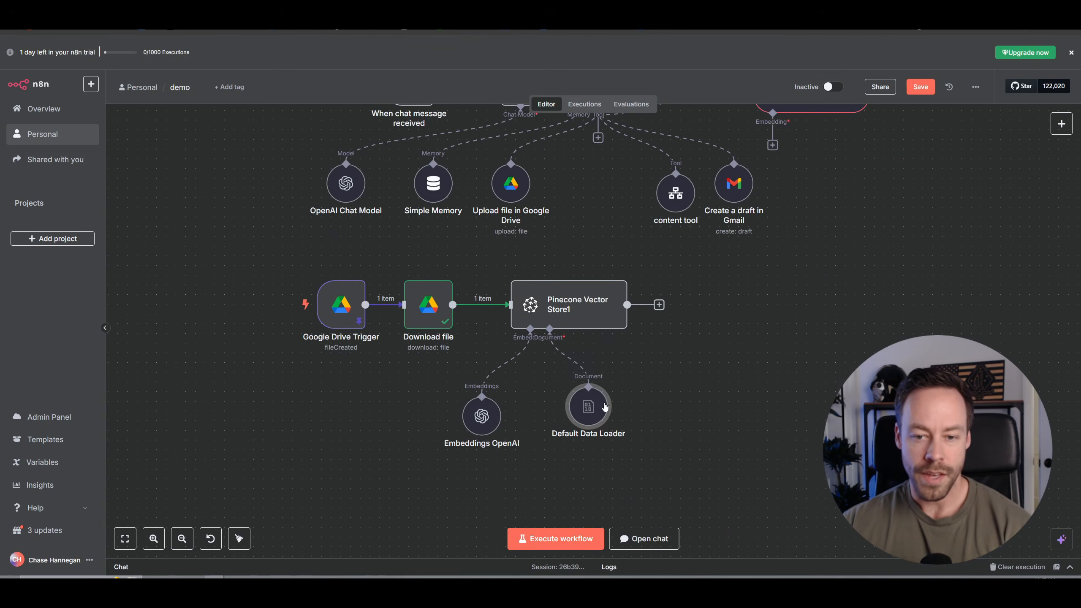
Execute the document-inserting Pinecone Vector Store node, examine its run details and return to the canvas.
double_click(588, 309)
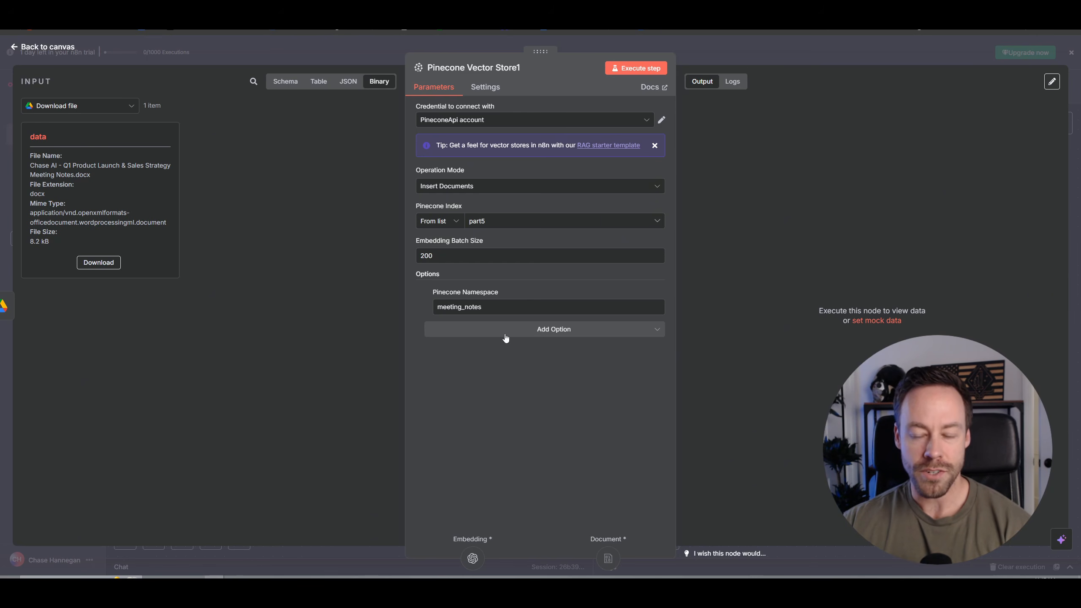
left_click(636, 69)
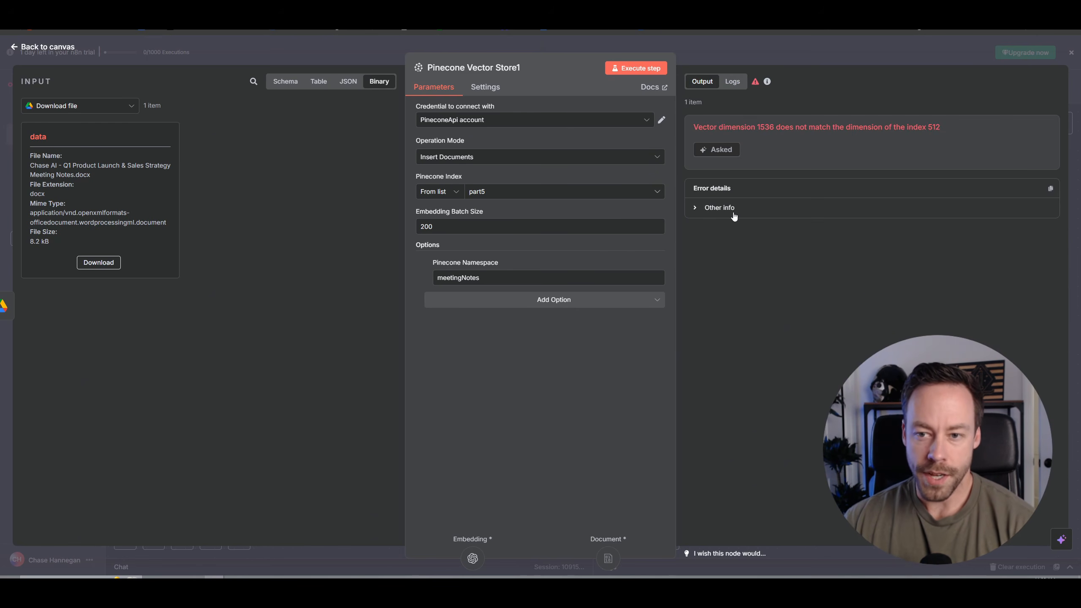
left_click(731, 209)
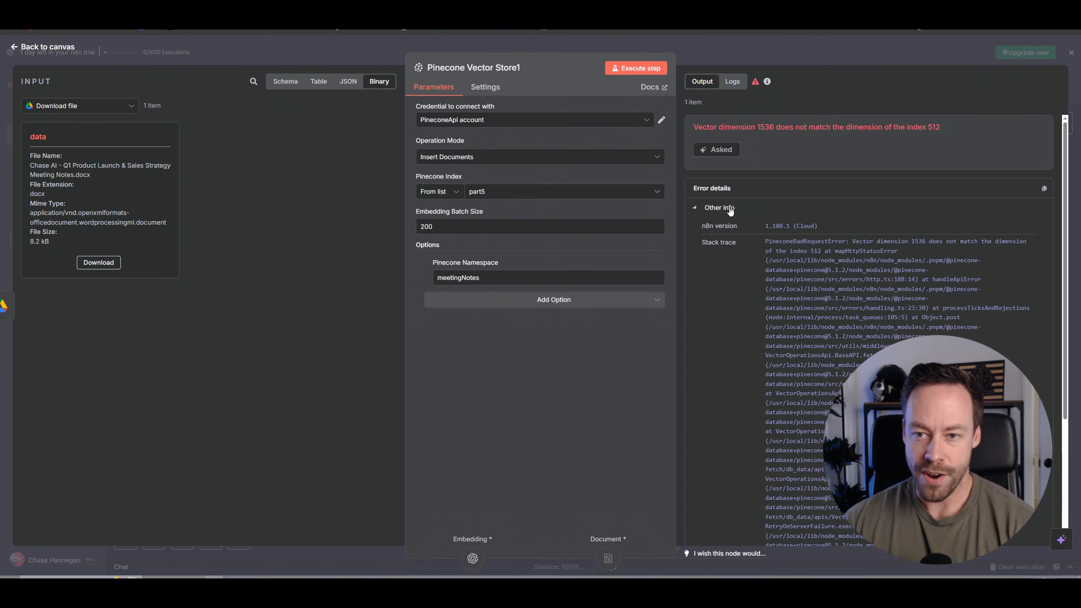
left_click_drag(694, 134, 941, 133)
left_click(894, 109)
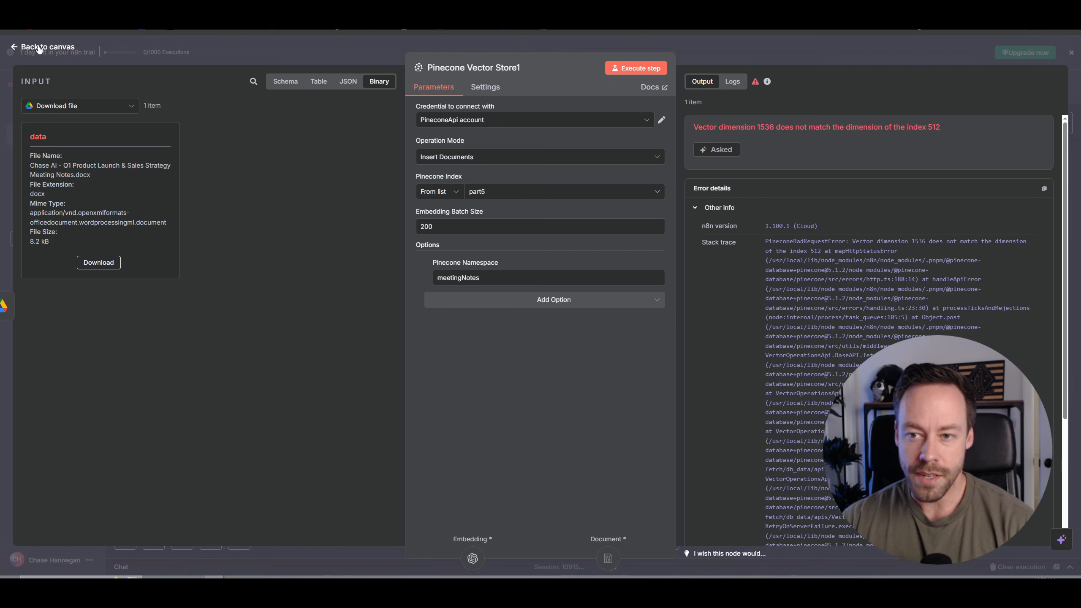
left_click_drag(38, 48, 186, 97)
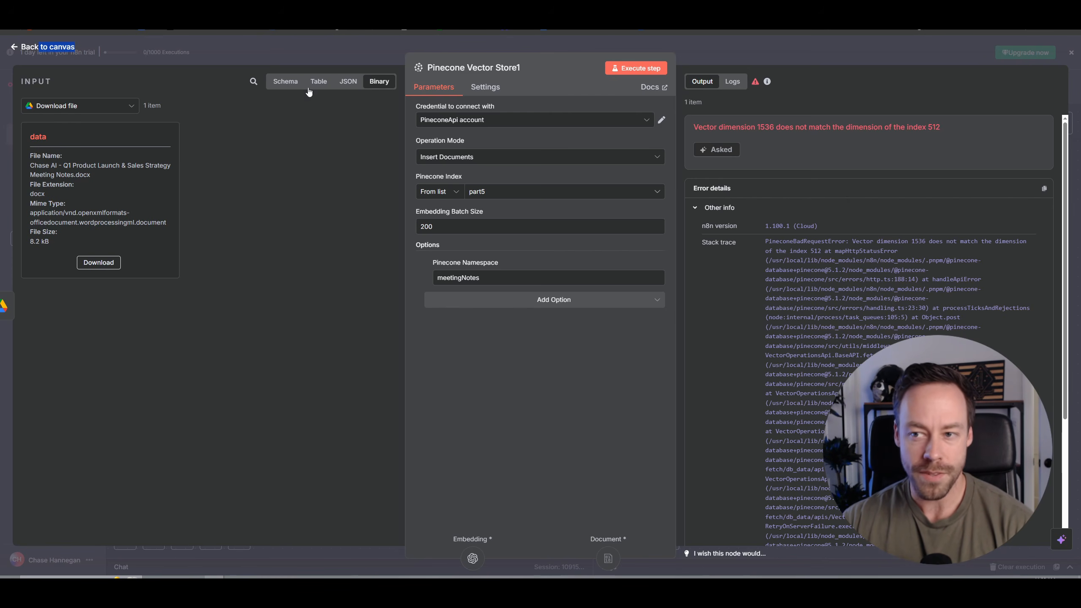
left_click(55, 47)
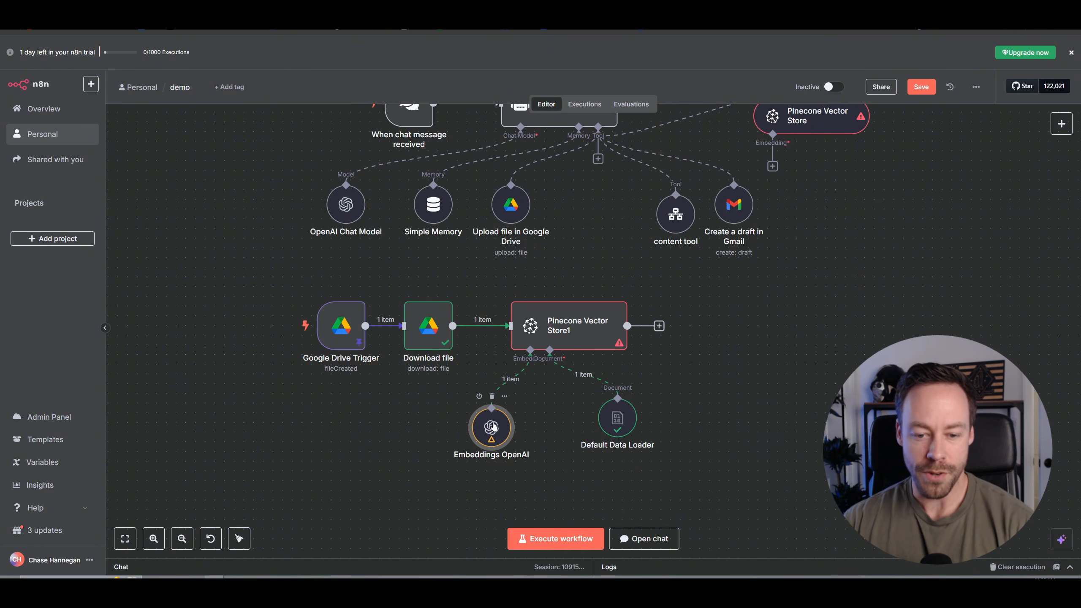
Add the Dimensions option to the Embeddings OpenAI node and set it to 512.
double_click(491, 425)
left_click(501, 208)
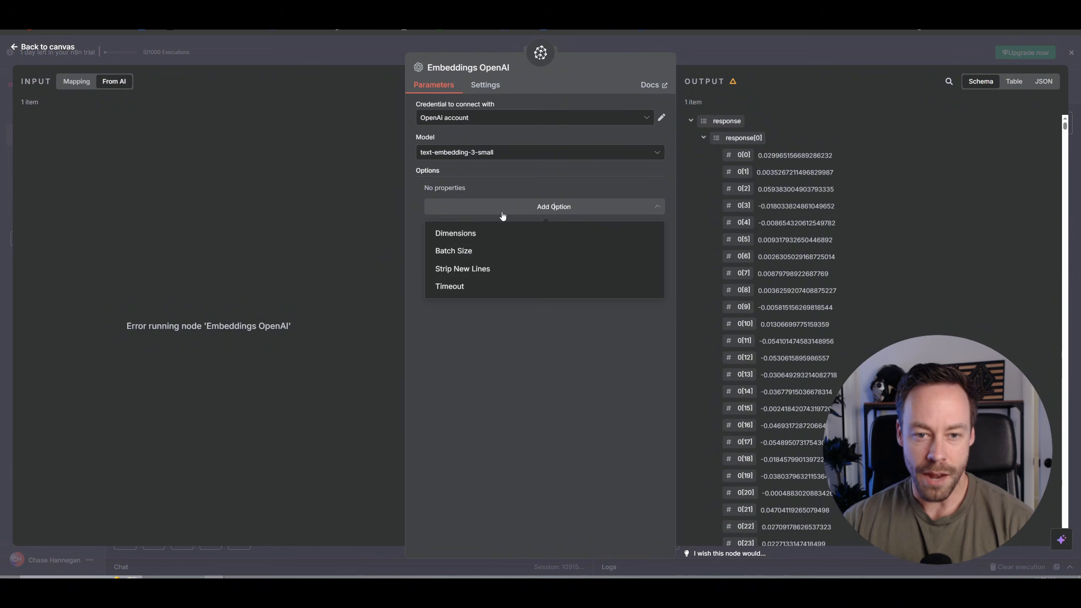
left_click(490, 236)
left_click(502, 206)
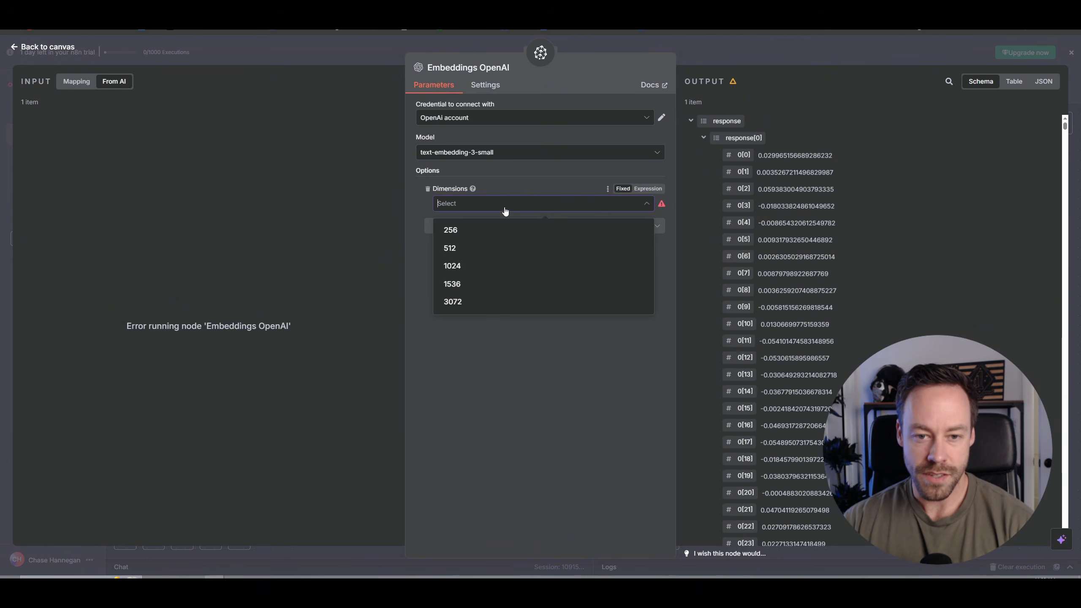
left_click(478, 247)
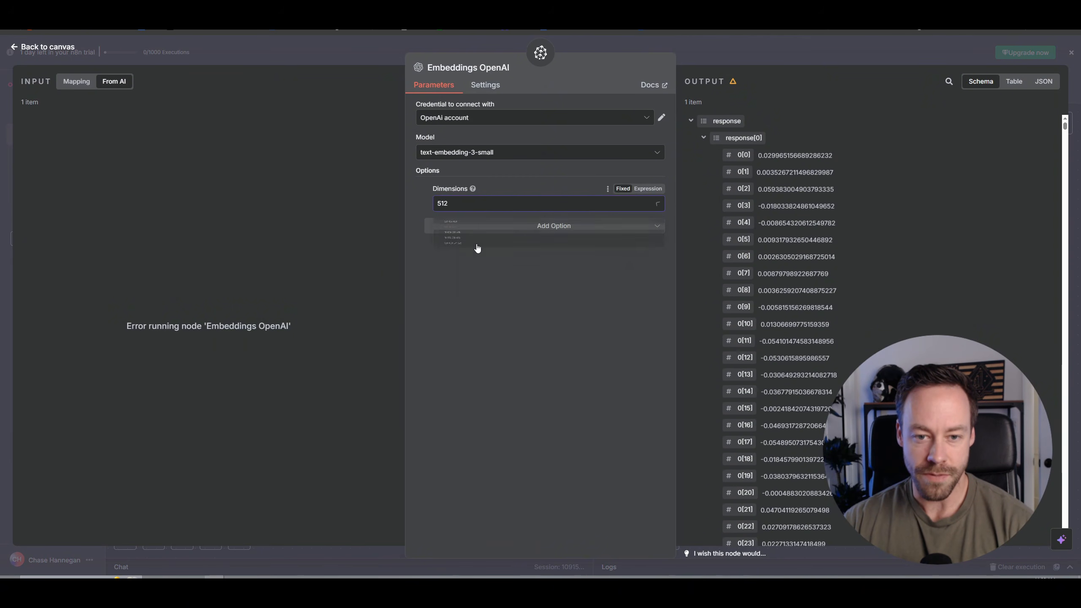
left_click(64, 48)
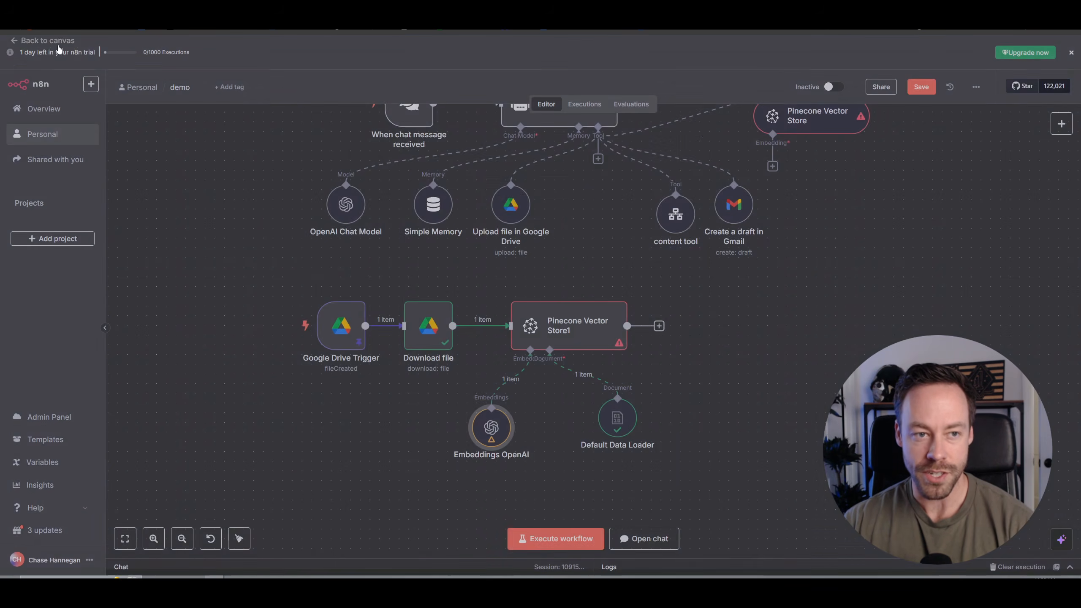
Compare the dimension error in the vector store node with the part5 index's dimensions in Pinecone, then return to the n8n canvas.
double_click(573, 327)
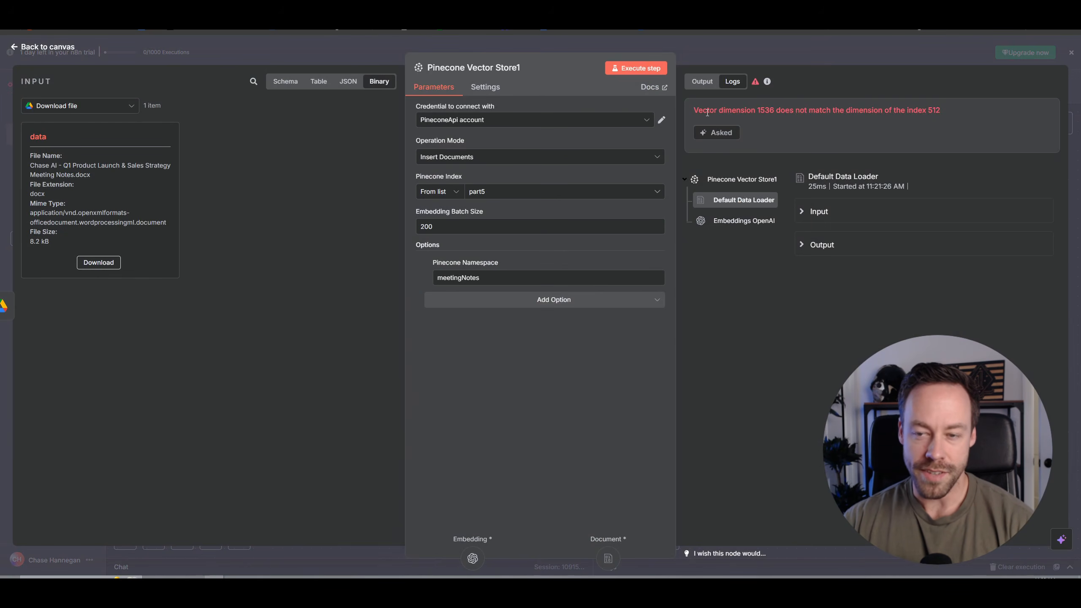
left_click_drag(701, 111, 962, 111)
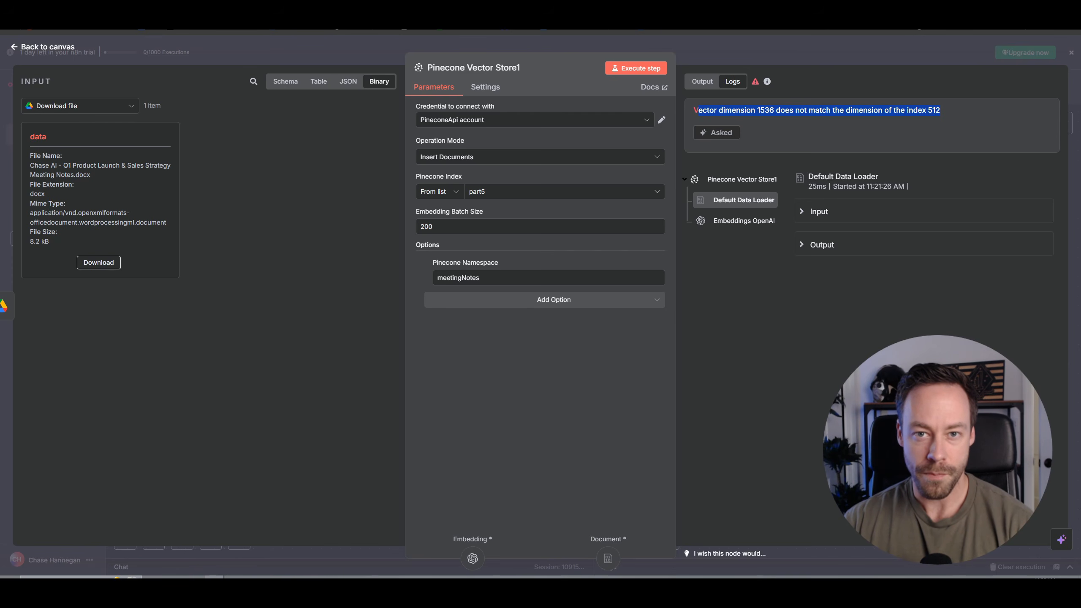
left_click(558, 4)
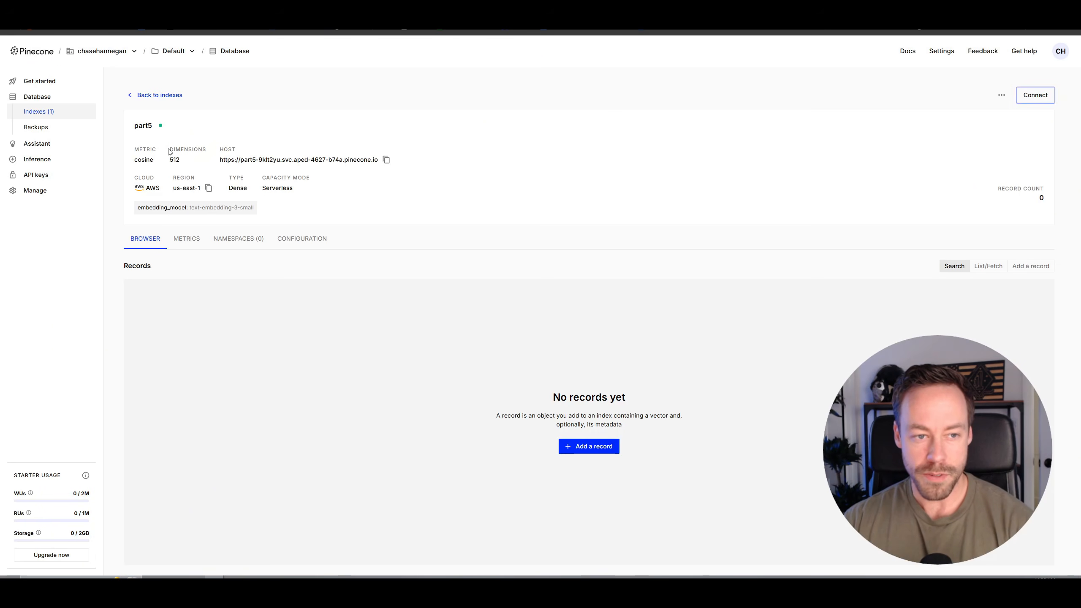
left_click_drag(169, 152, 181, 160)
left_click(181, 159)
double_click(182, 160)
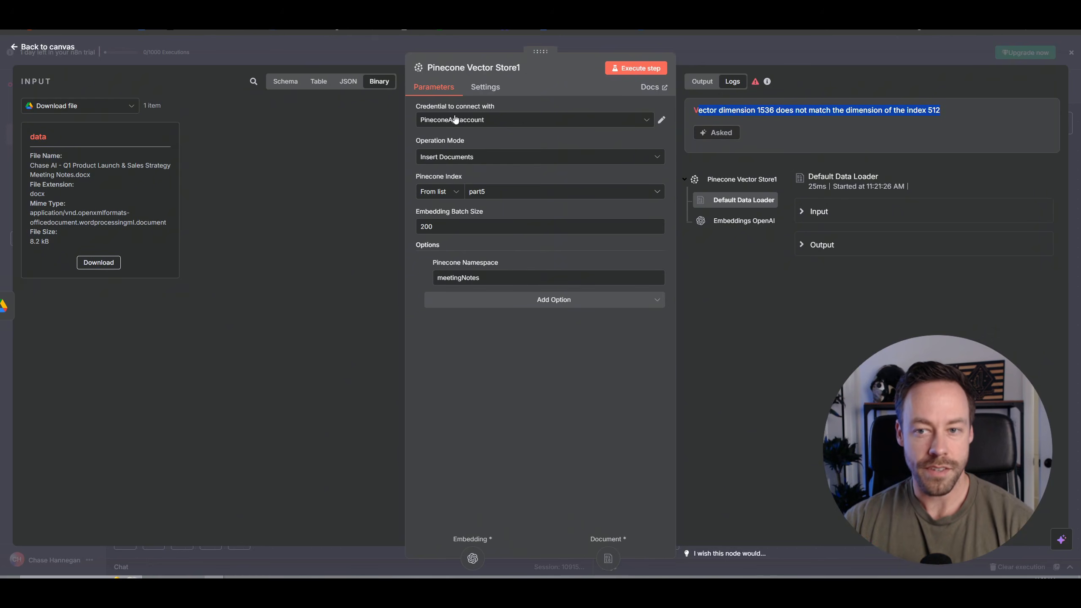
left_click(64, 51)
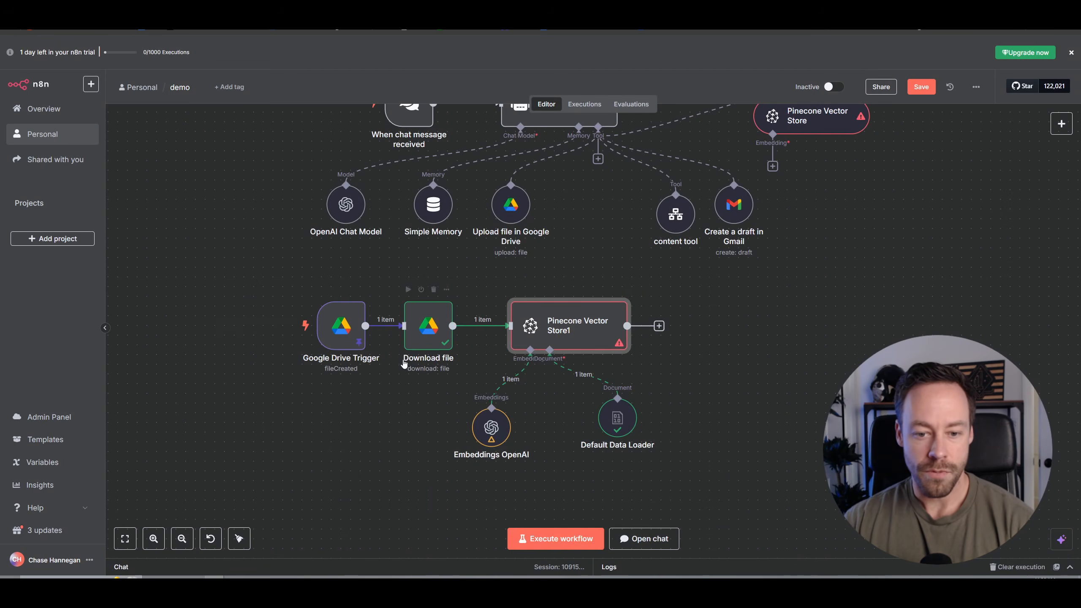
Execute the document-inserting vector store node again and check the records in the part5 index's meetingNotes namespace in Pinecone.
double_click(601, 337)
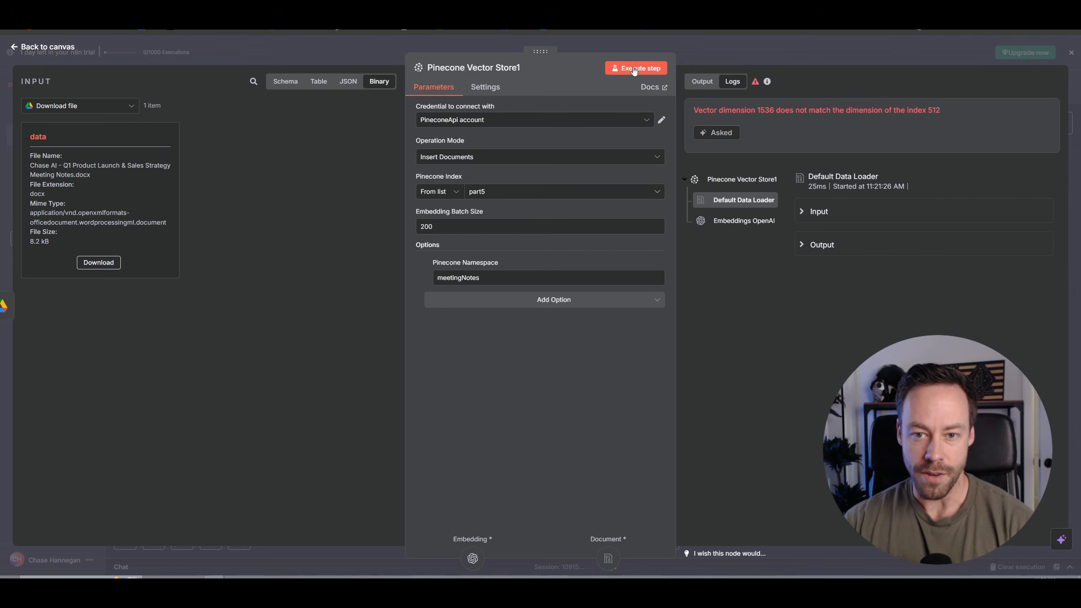
left_click(634, 70)
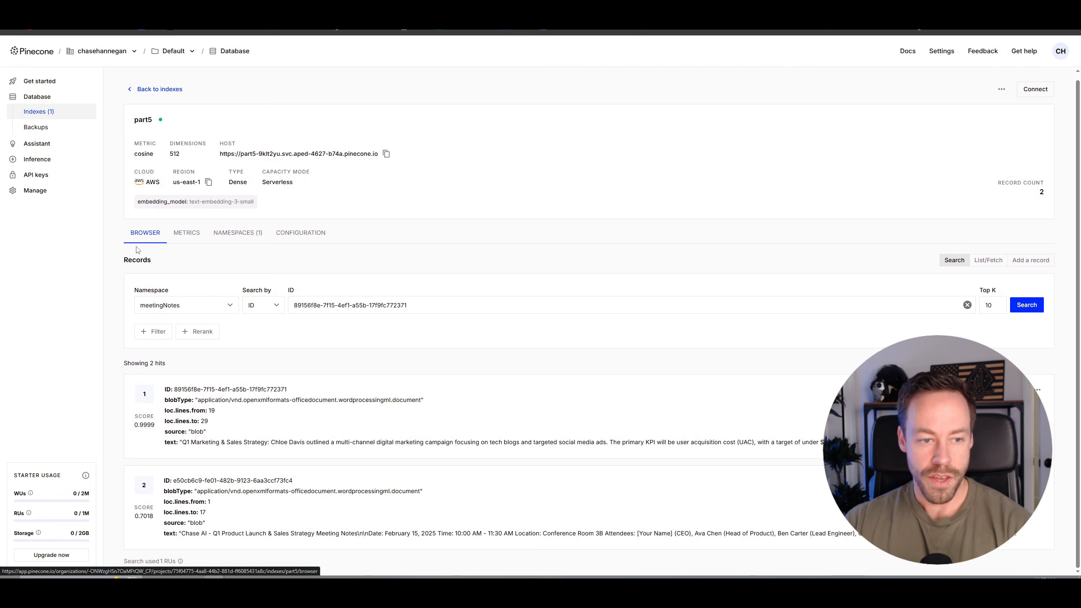
double_click(122, 265)
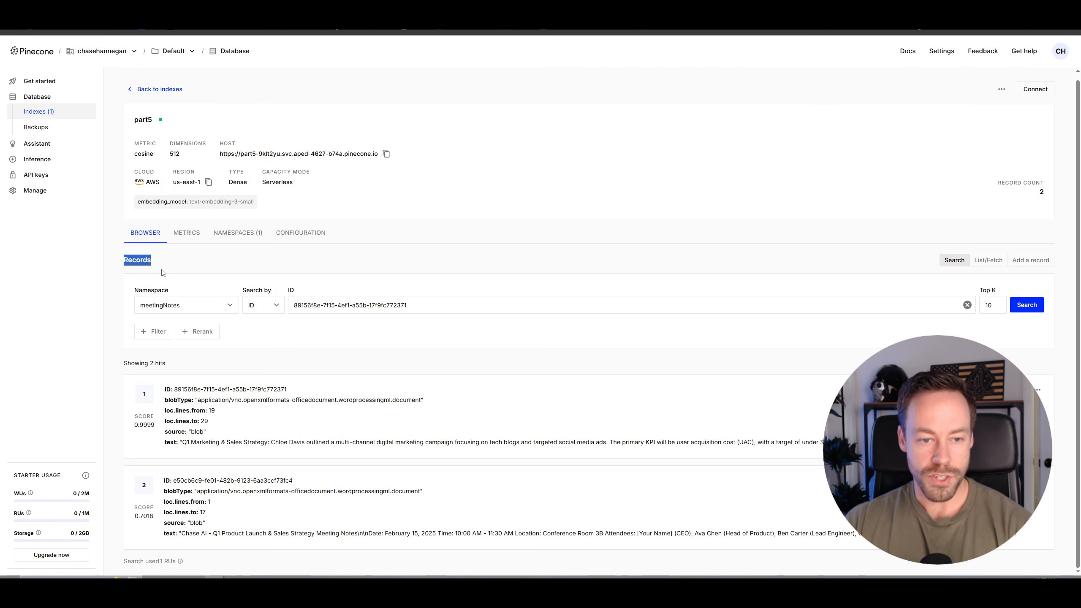
left_click(103, 356)
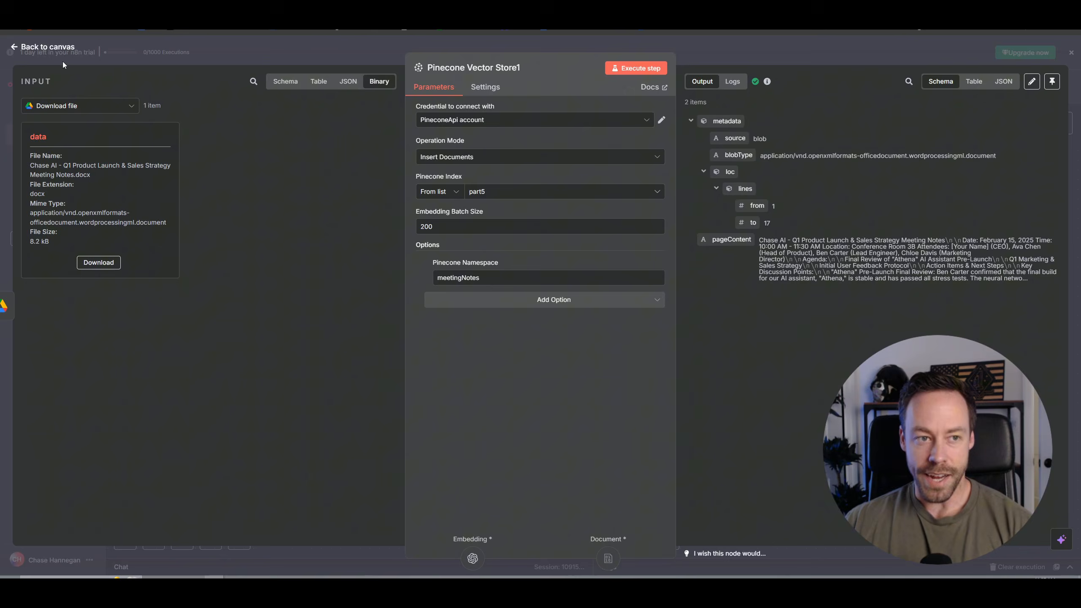
Set the description of the orchestrator's Pinecone Vector Store tool to "Grab meeting note data from pinecone database".
left_click(55, 48)
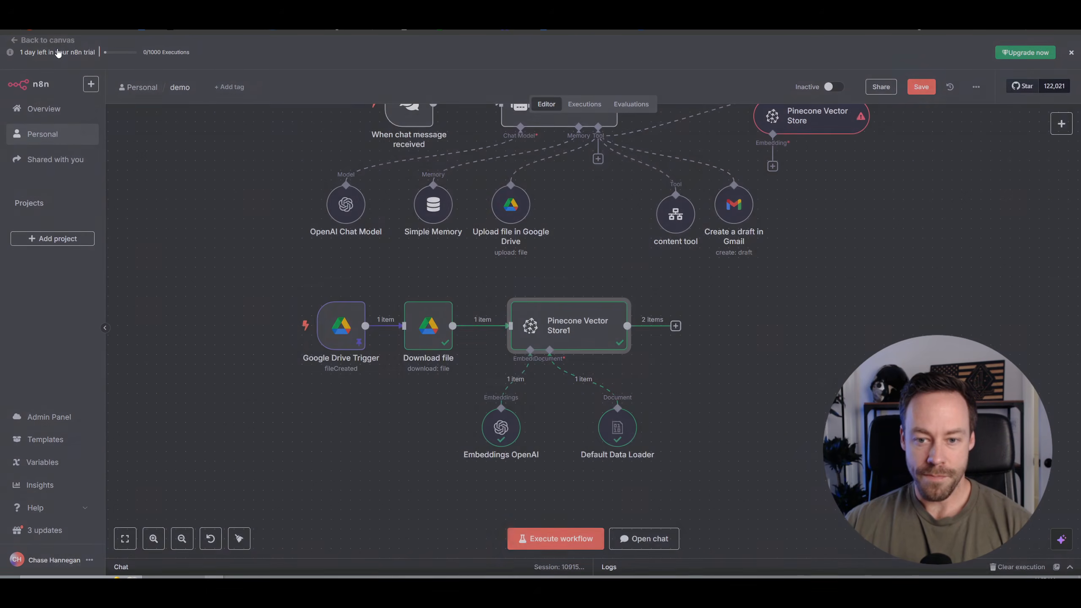
scroll(803, 326, "up", 2)
left_click_drag(803, 327, 798, 341)
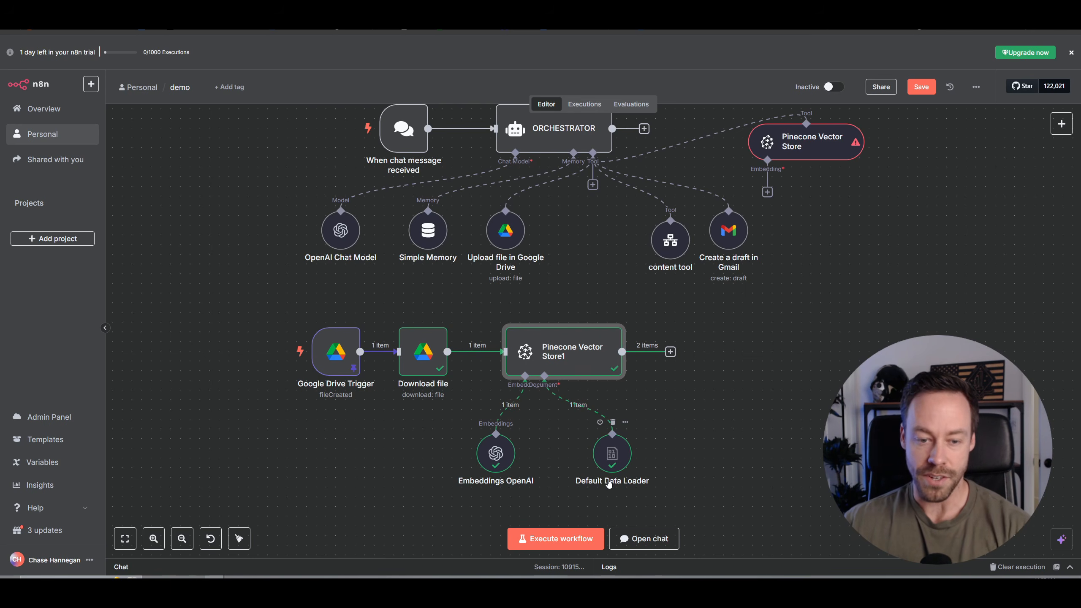
left_click_drag(903, 197, 735, 281)
left_click_drag(642, 230, 696, 220)
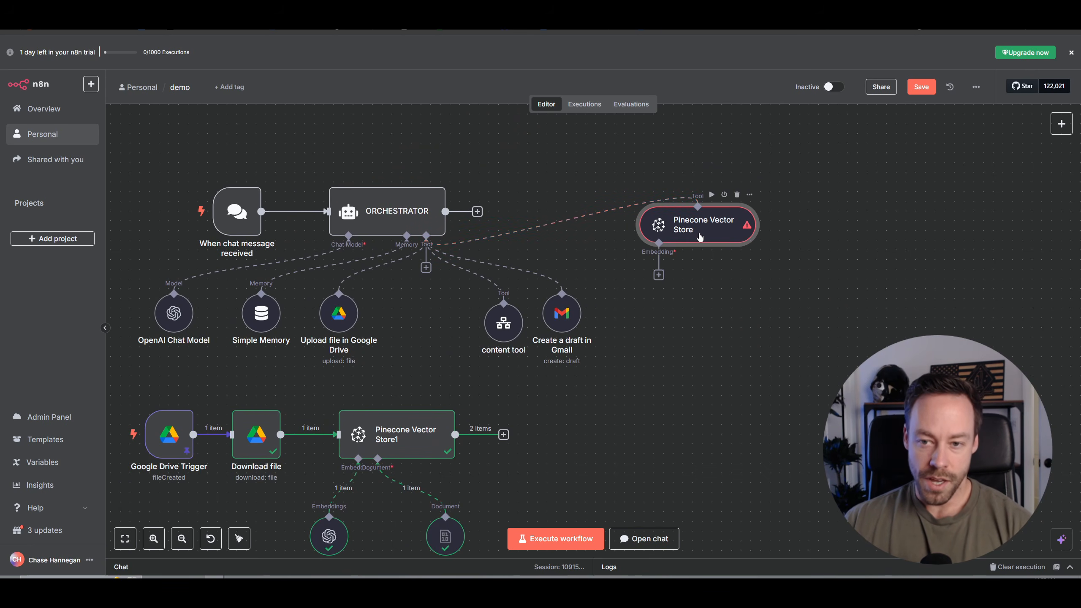
double_click(700, 237)
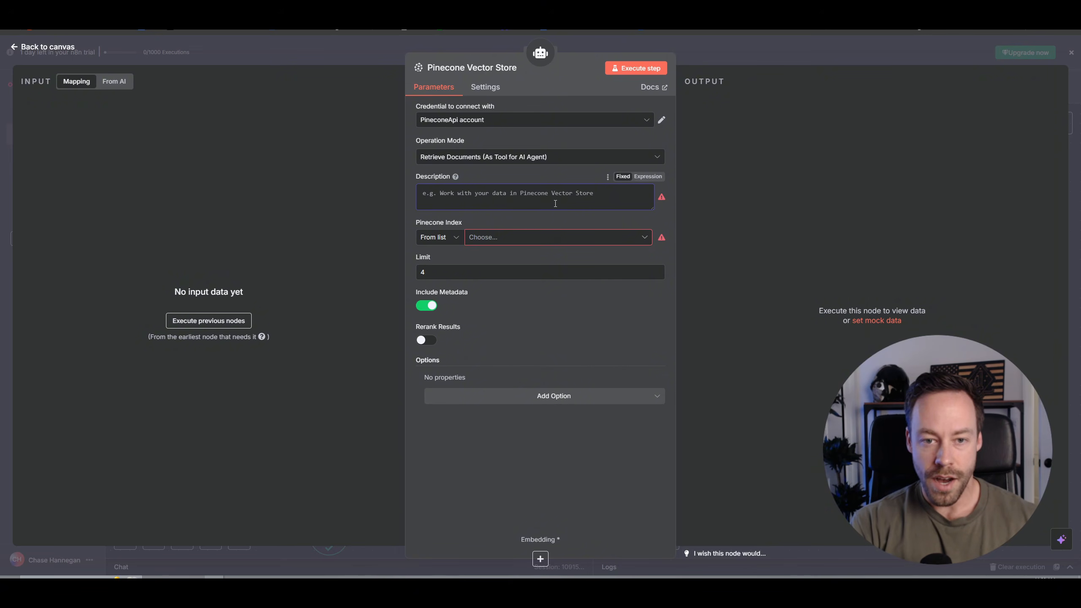
type("Grab meet")
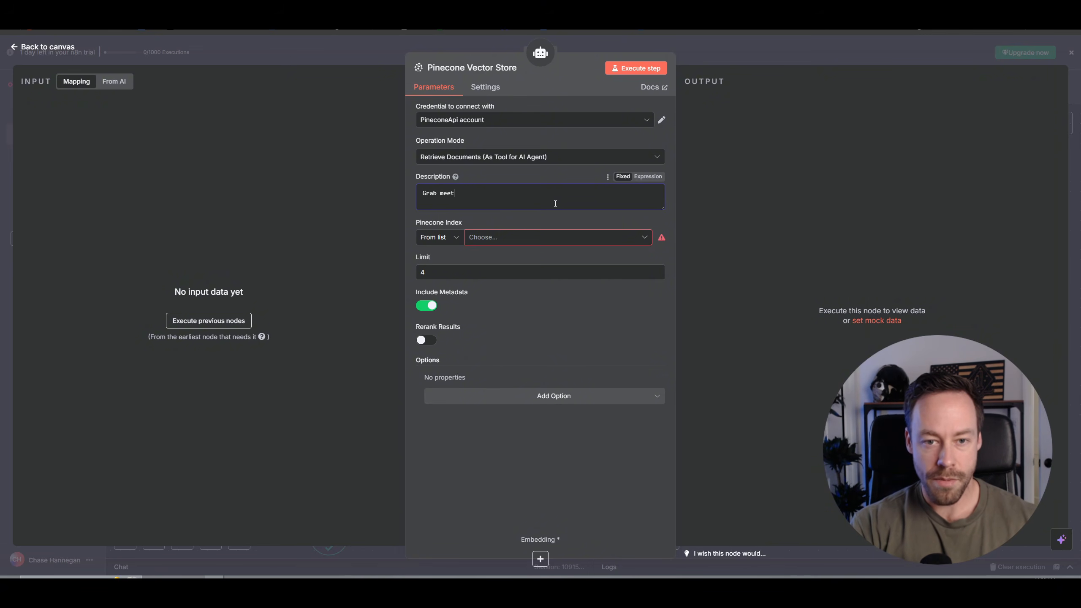
type("ing note data ")
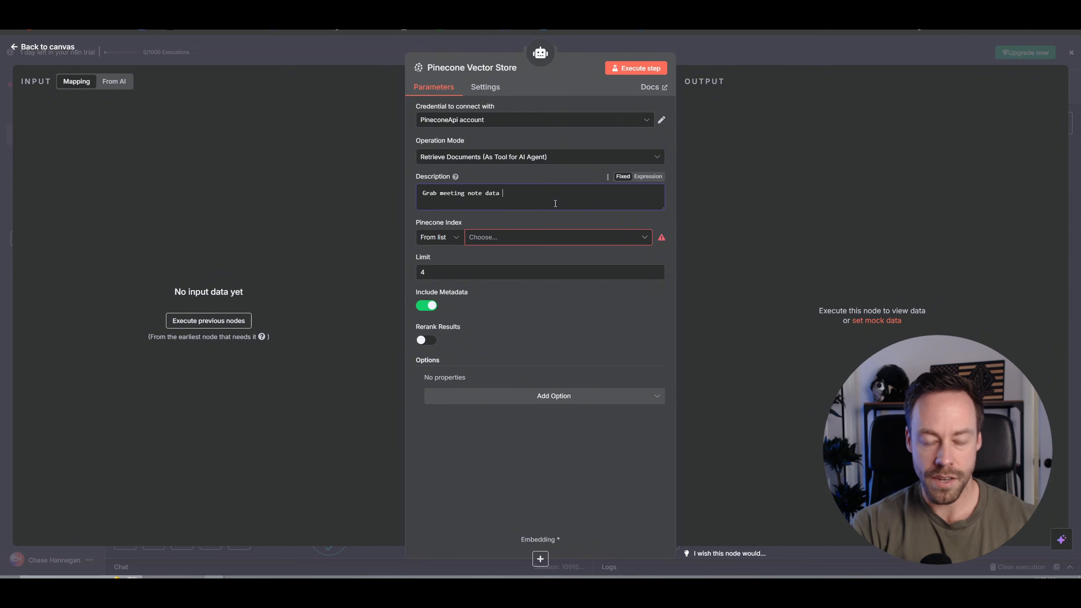
type("from pinecone database")
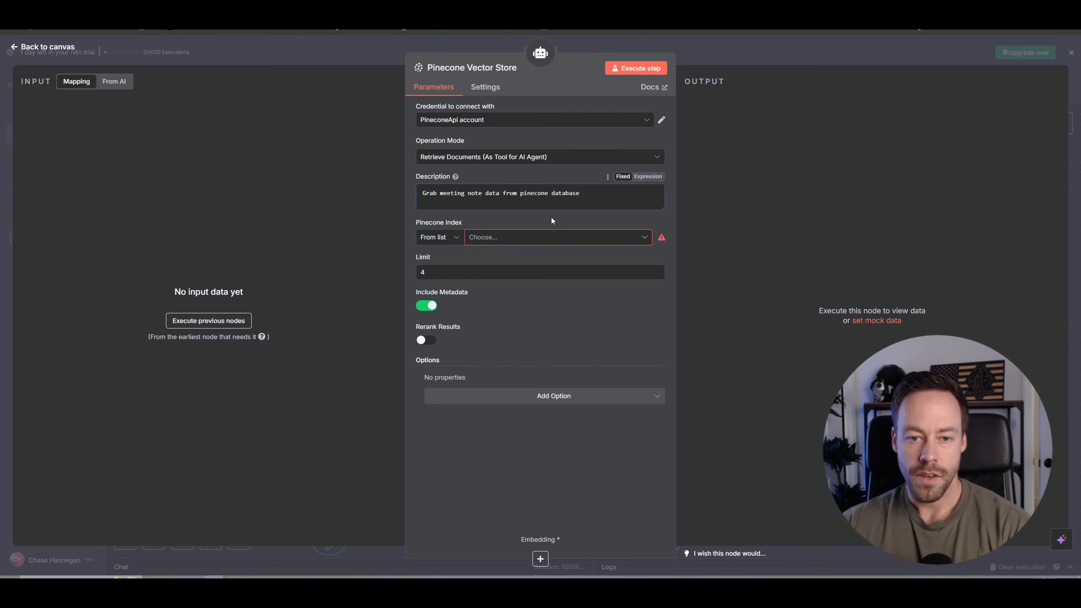
Choose the part5 index for the Pinecone Vector Store tool and add a Pinecone Namespace option set to meetingNotes.
left_click(533, 241)
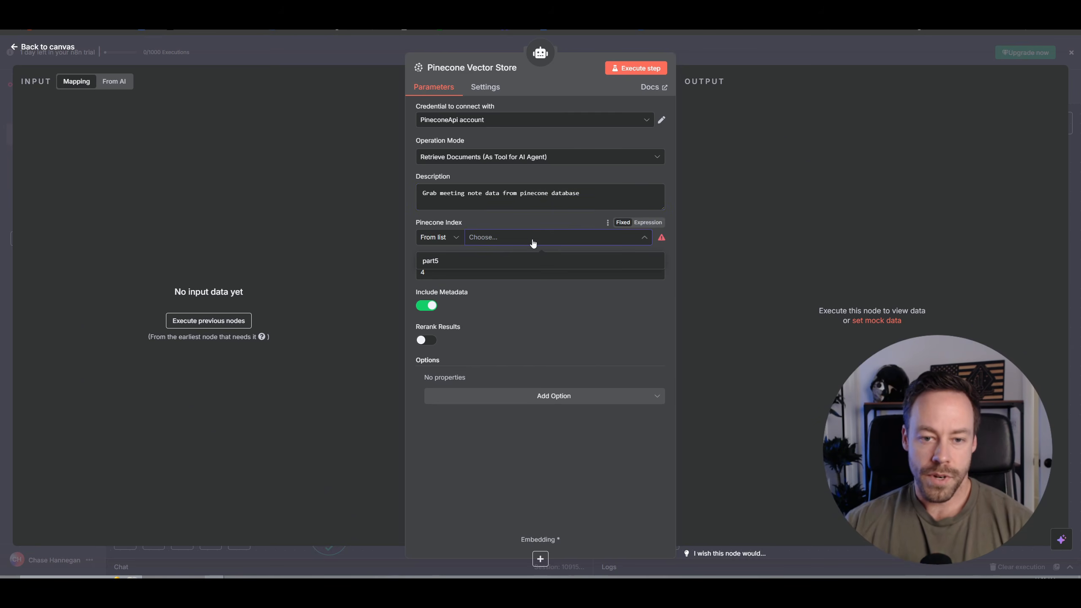
left_click(490, 262)
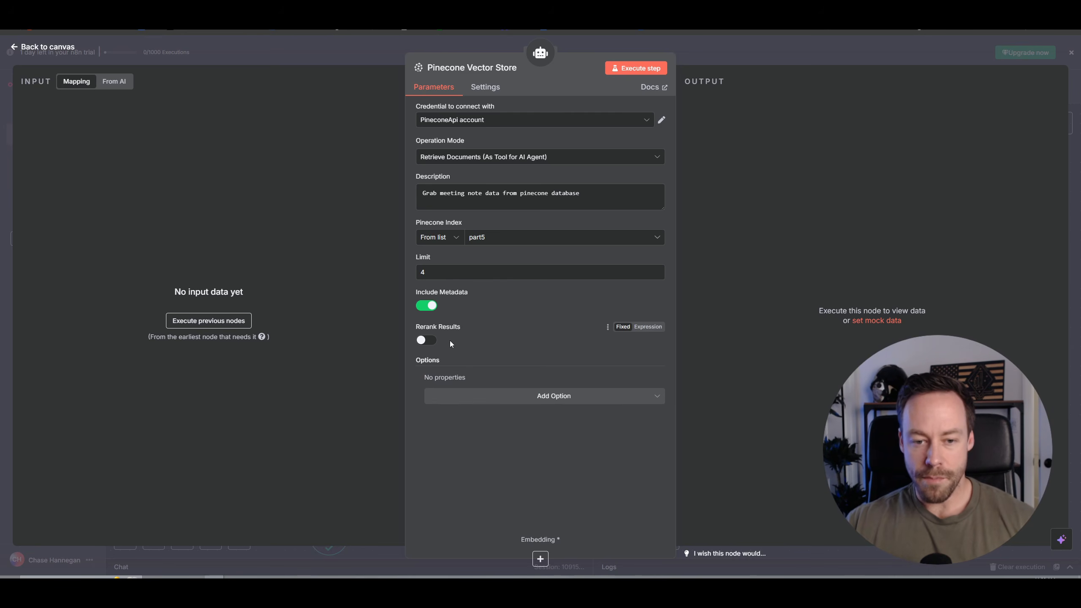
left_click(467, 402)
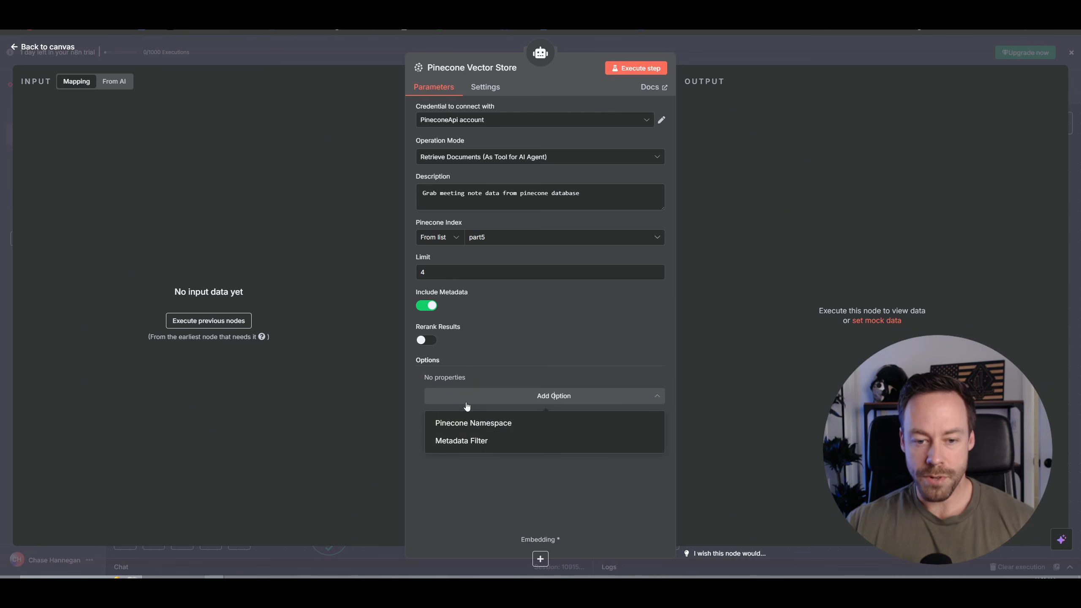
left_click(468, 424)
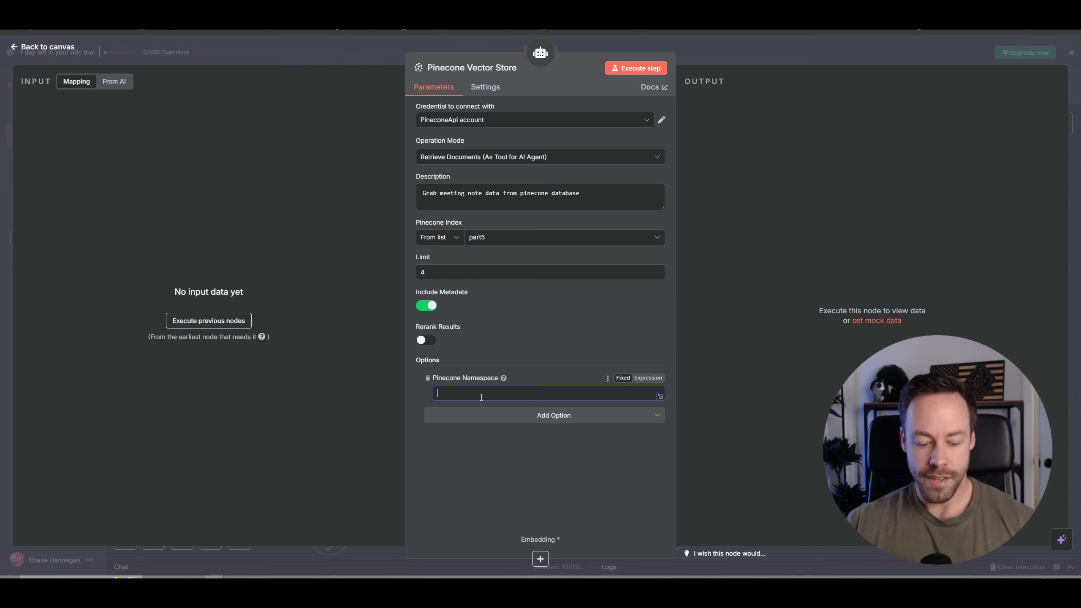
type("meetingNotes")
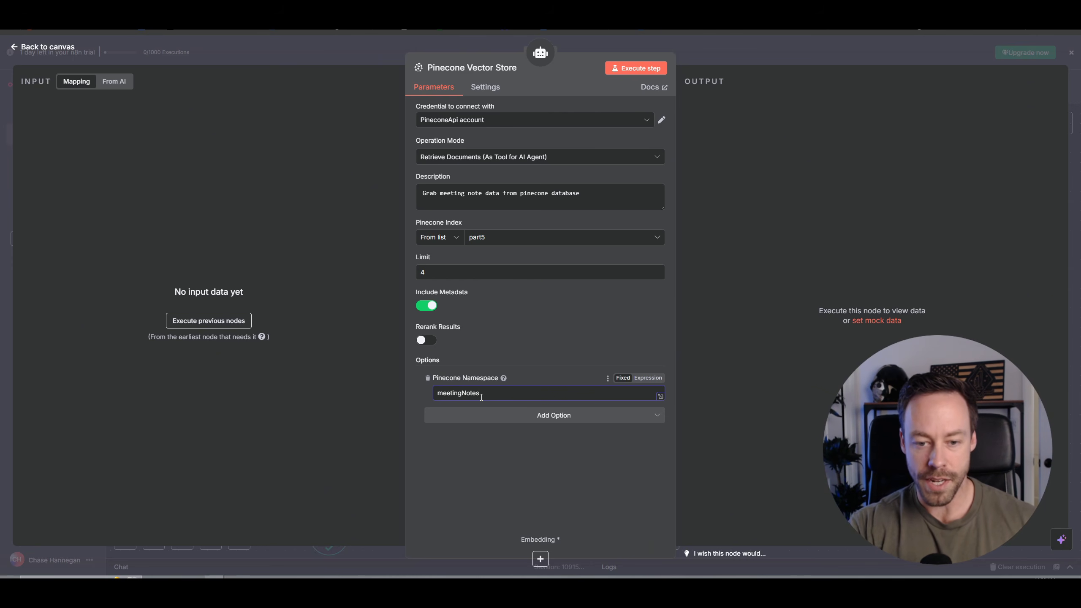
left_click(477, 465)
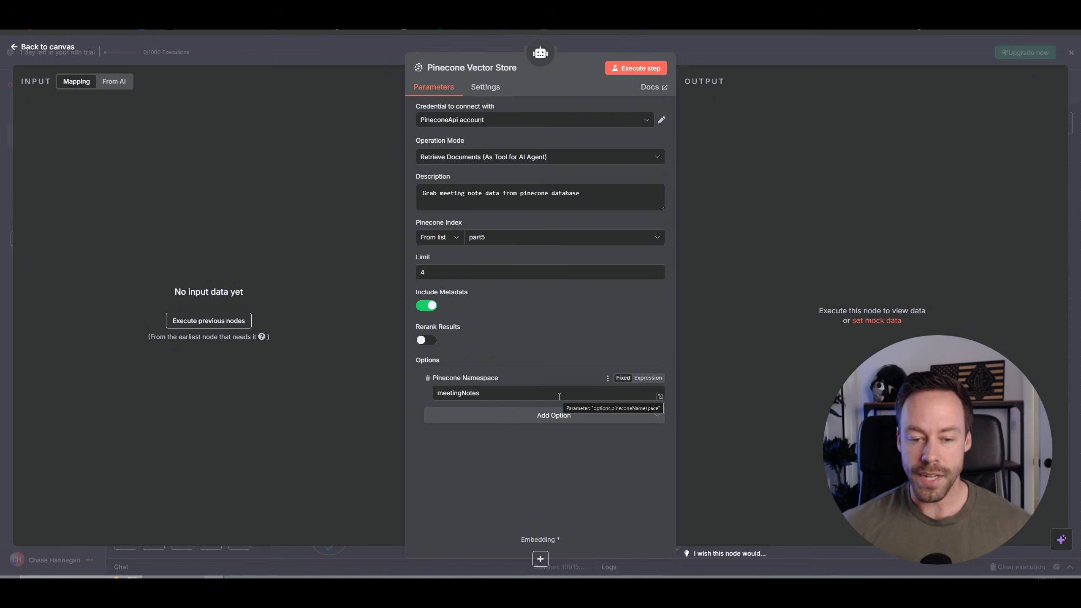
left_click(60, 46)
left_click(659, 275)
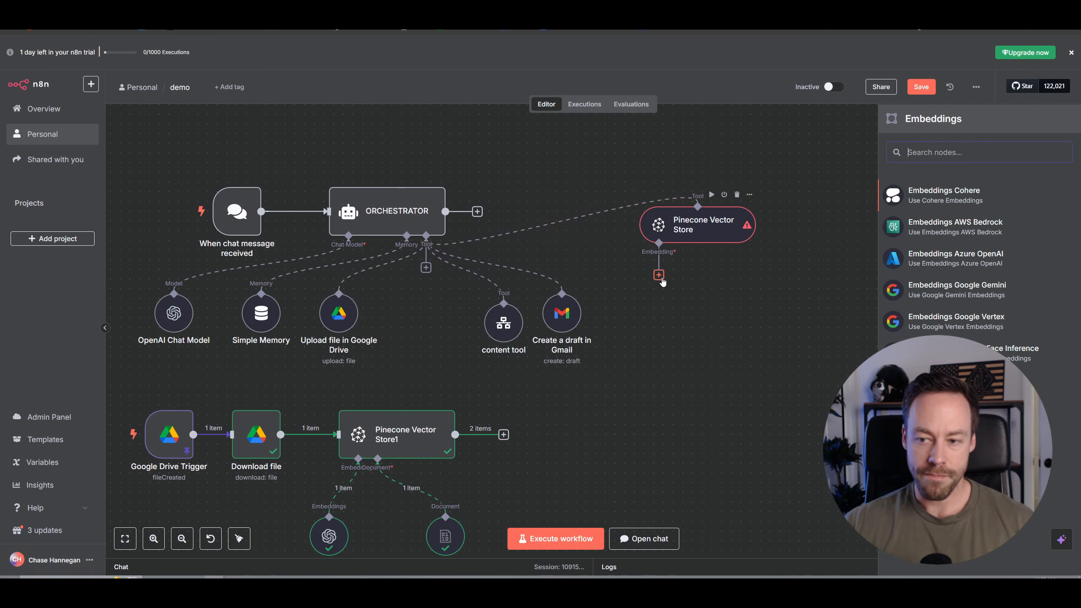
left_click(936, 416)
left_click(47, 48)
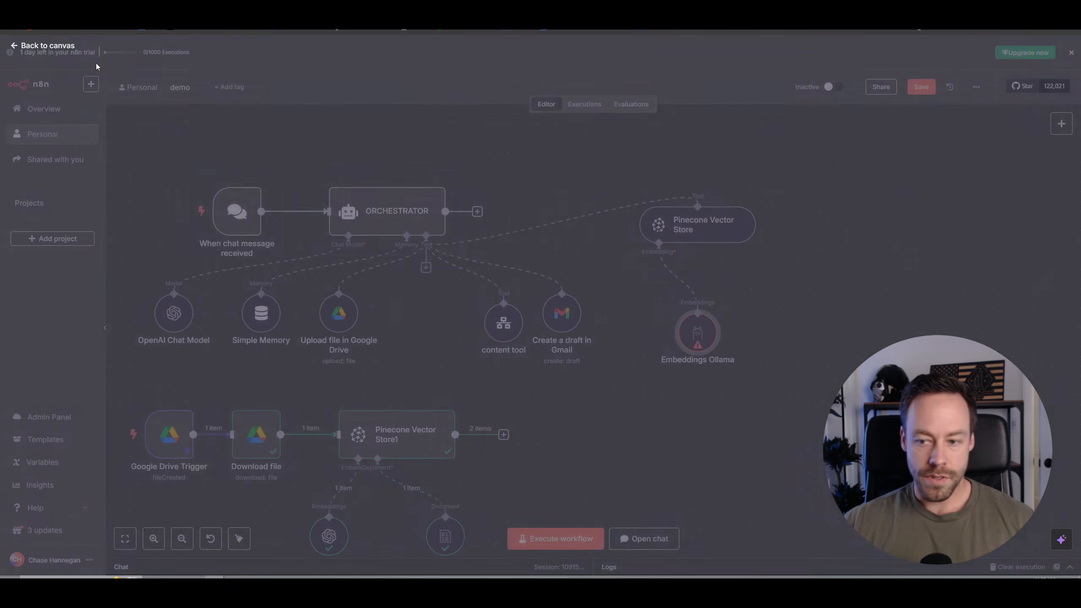
left_click(679, 278)
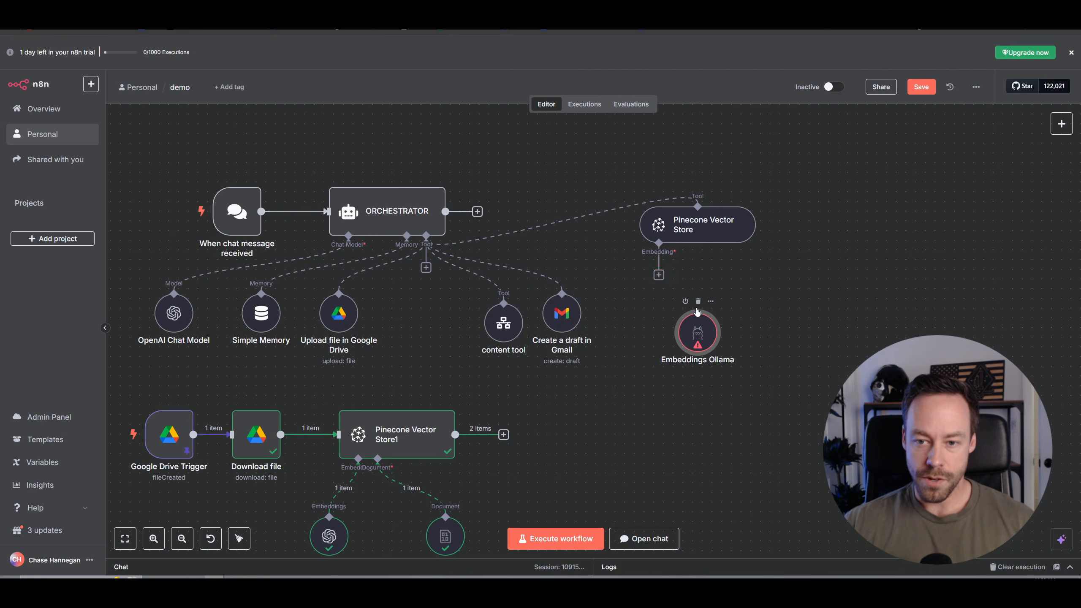
Attach an Embeddings OpenAI node to the Pinecone Vector Store tool and add its Dimensions option with value 512.
left_click(659, 275)
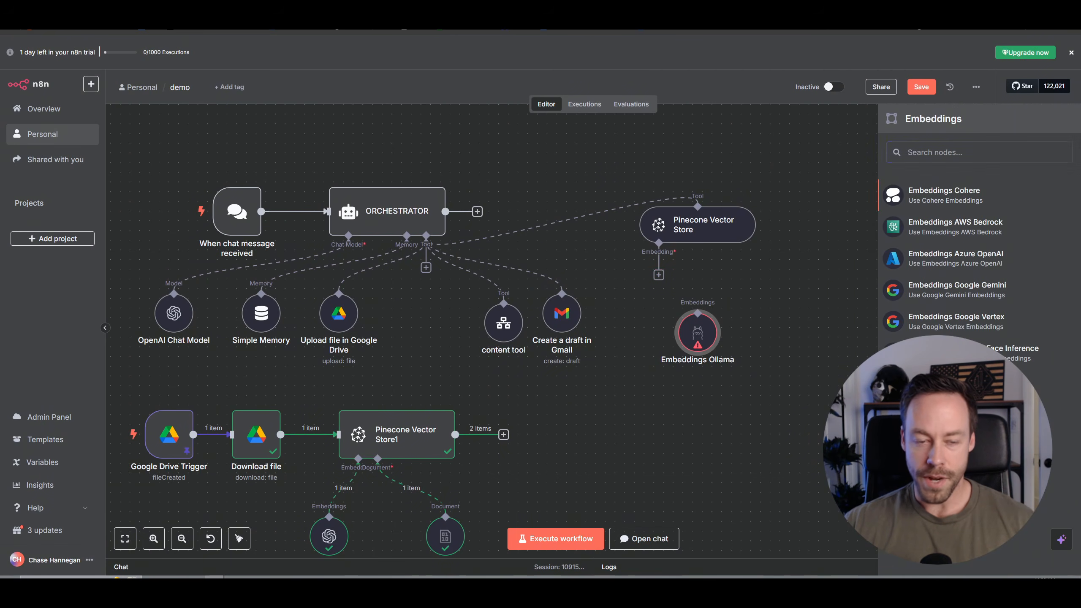
left_click(937, 448)
left_click(479, 153)
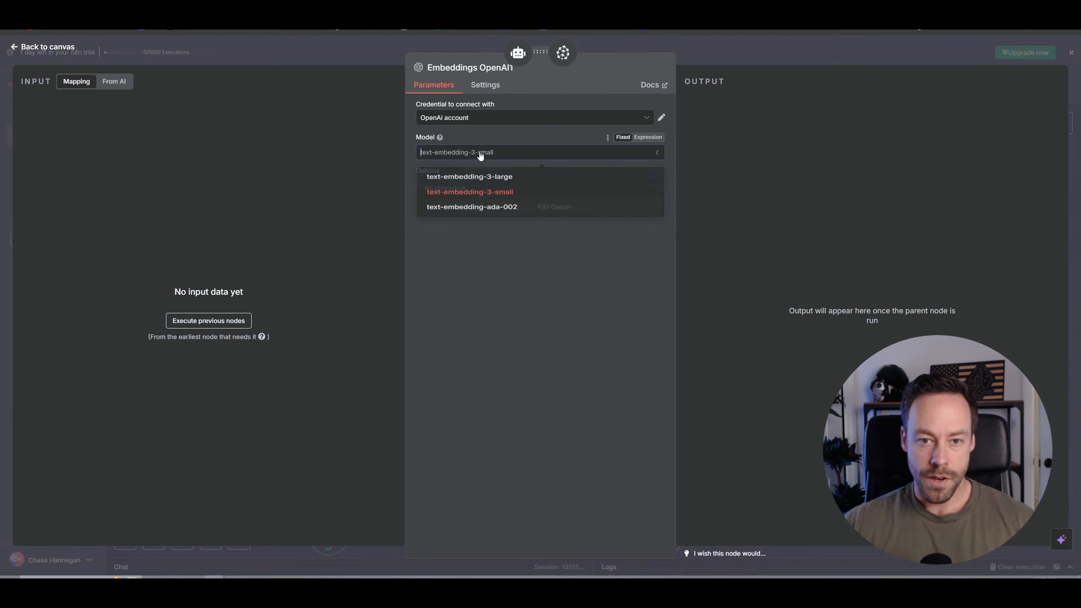
left_click(527, 141)
left_click(516, 213)
left_click(492, 233)
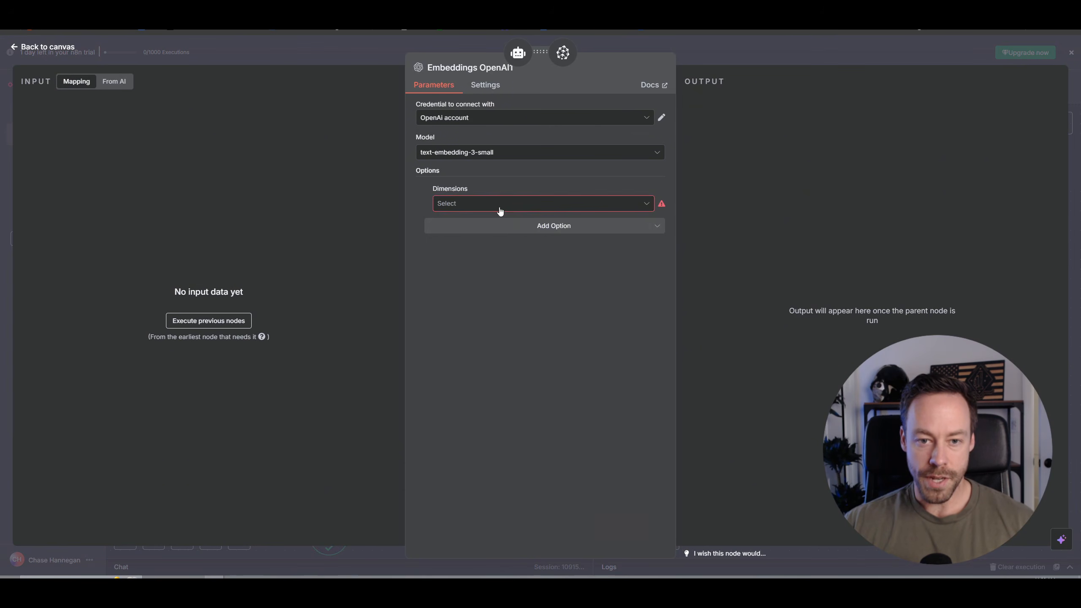
left_click(501, 211)
left_click(468, 249)
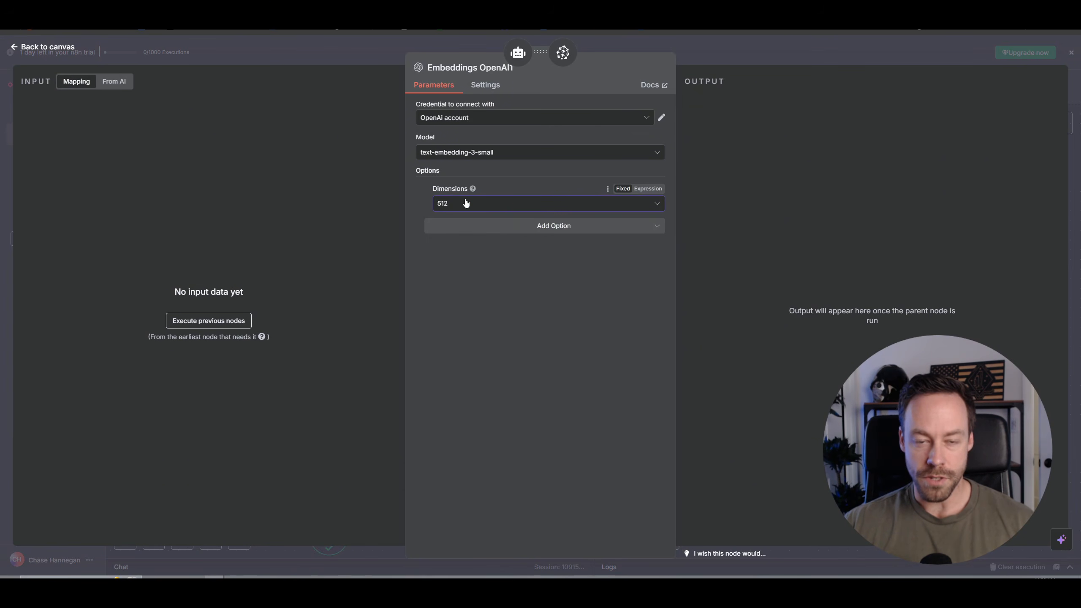
Return to the canvas and delete the disconnected Embeddings Ollama node.
left_click(62, 50)
left_click_drag(691, 336, 653, 346)
left_click(656, 312)
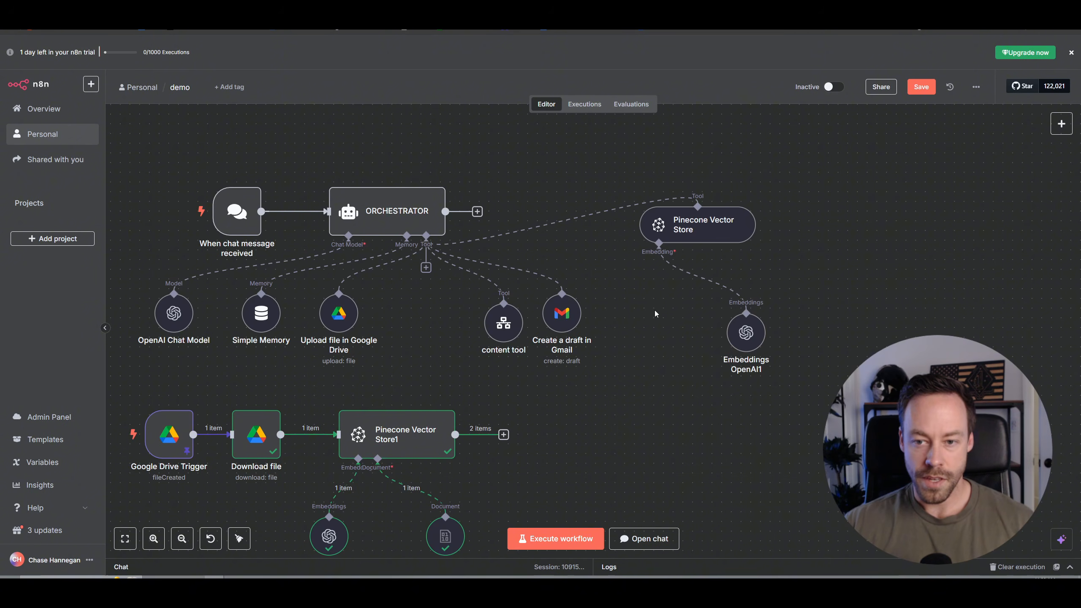
Place the new Embeddings OpenAI node beneath the Pinecone Vector Store tool and save the workflow.
left_click_drag(746, 333, 889, 313)
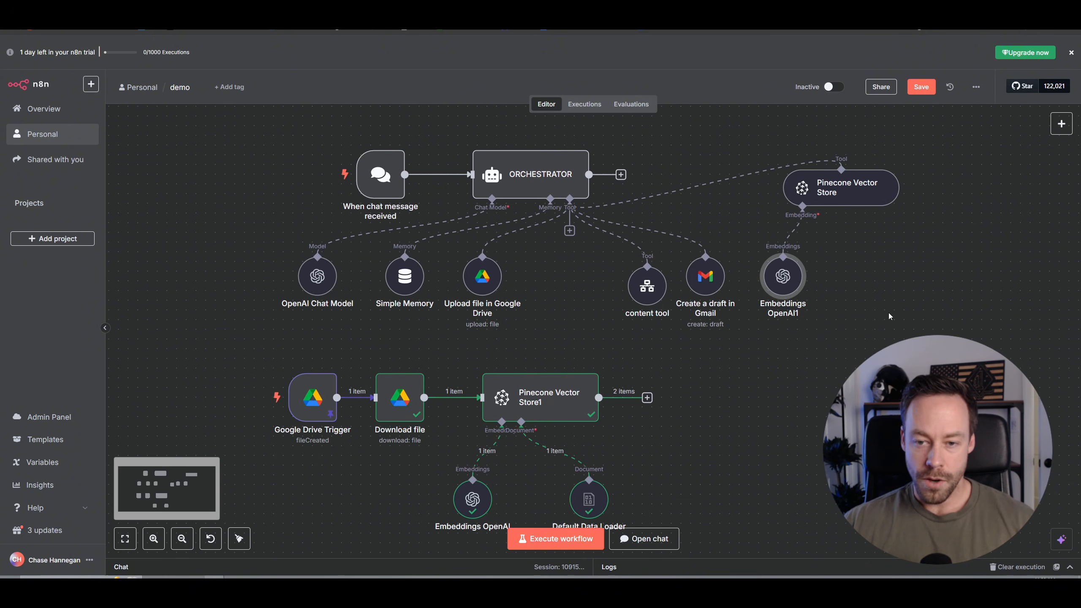
left_click(921, 88)
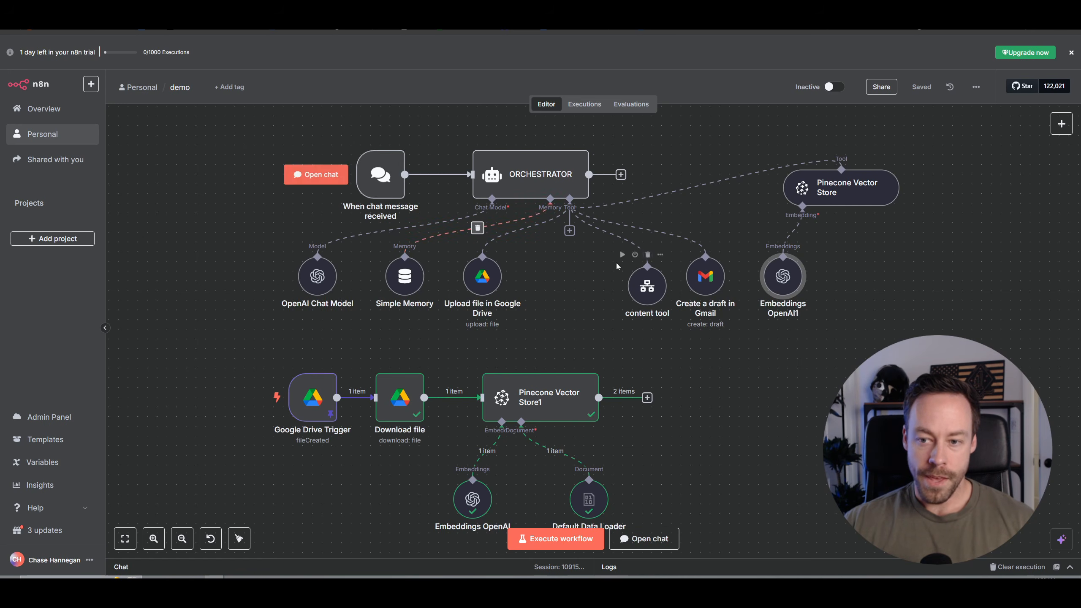
Add the heading "5. Pinecone Vector Store" after the content tool entry in the ORCHESTRATOR node's system message.
double_click(528, 179)
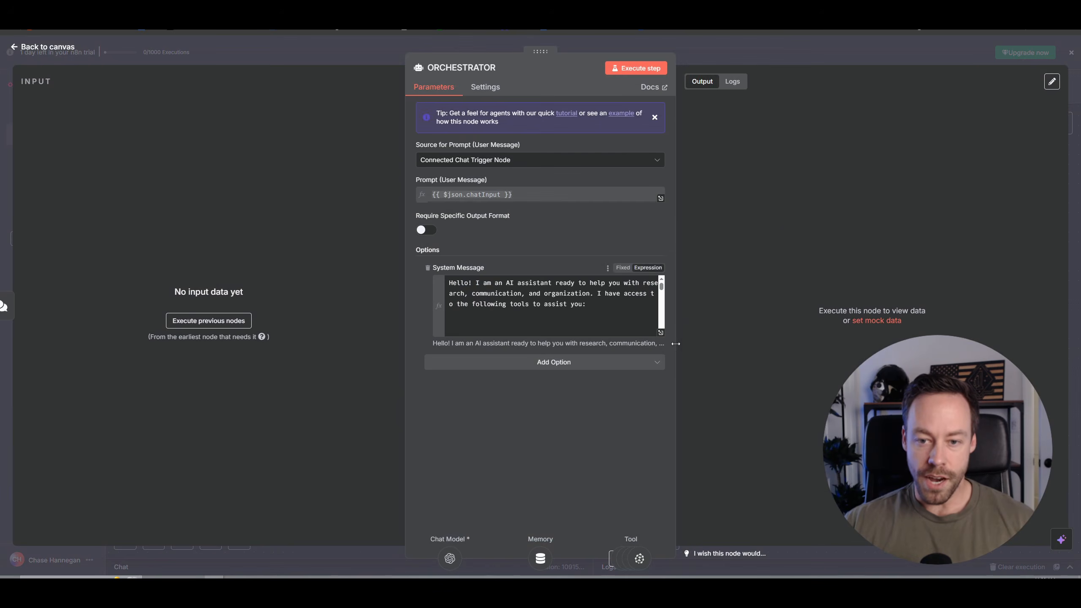
left_click(661, 334)
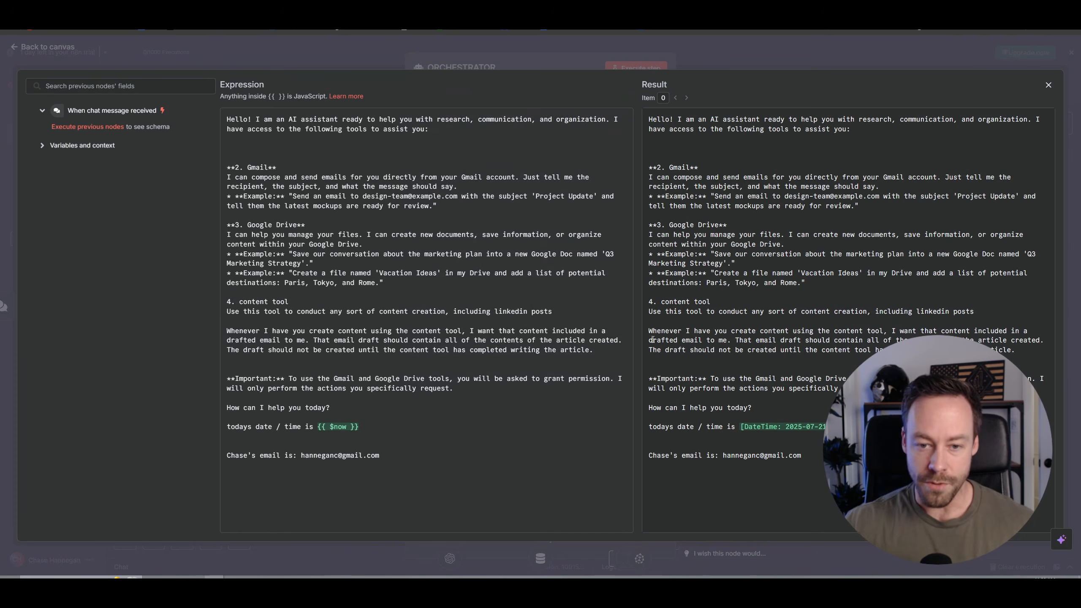
left_click(556, 311)
key("Return")
key("Return")
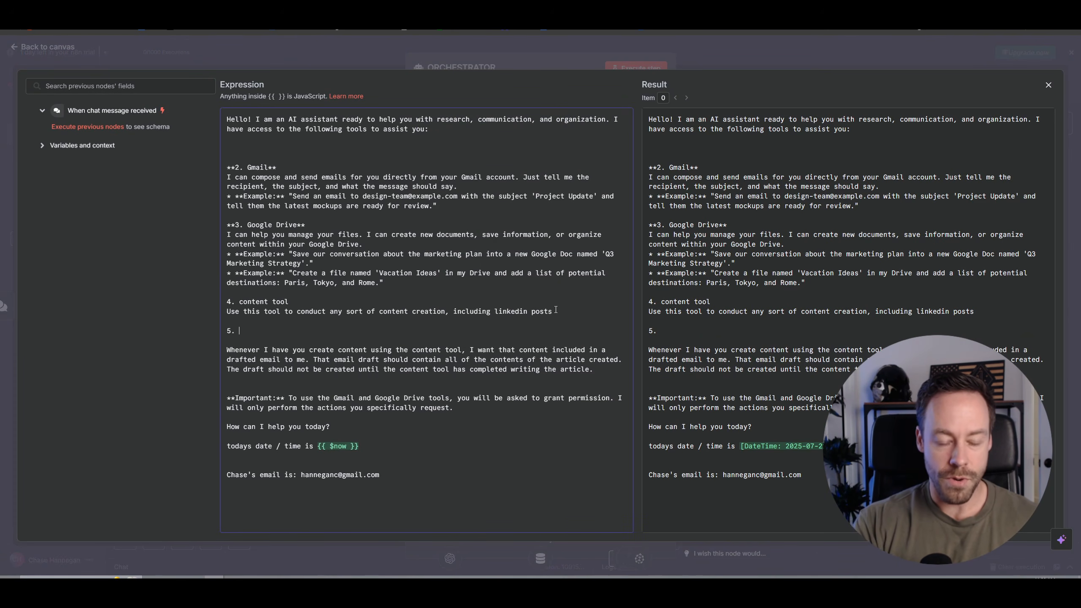
type("5. Pinecone Vector ")
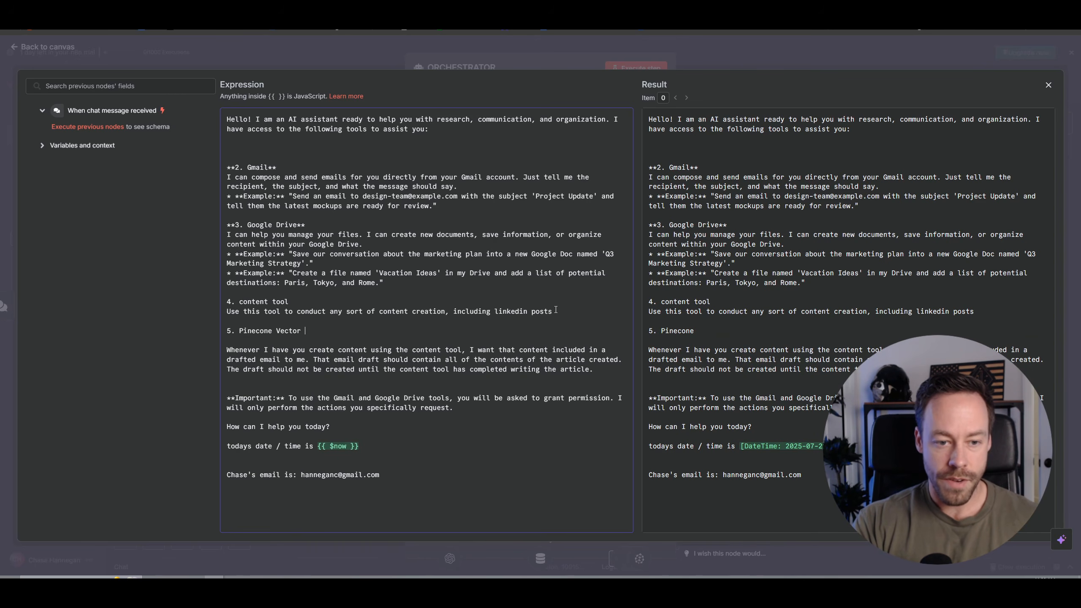
type("Store")
key("Return")
Under the Pinecone Vector Store heading, instruct the agent to use this tool to query the pinecone vector database to answer questions about meeting notes.
type("Use this ")
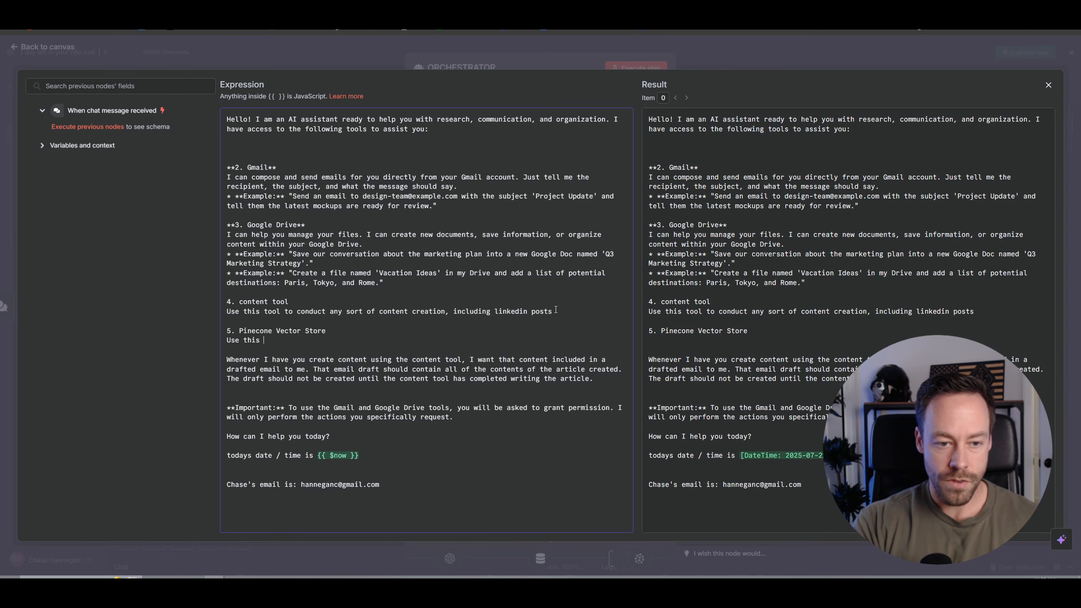
type("tool to quer")
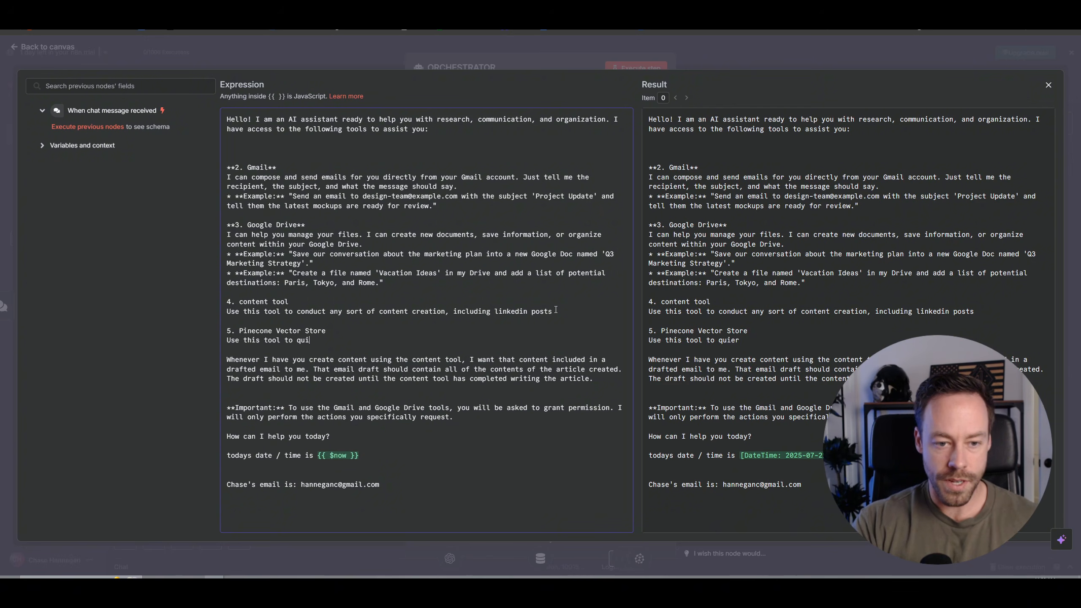
type("y the ")
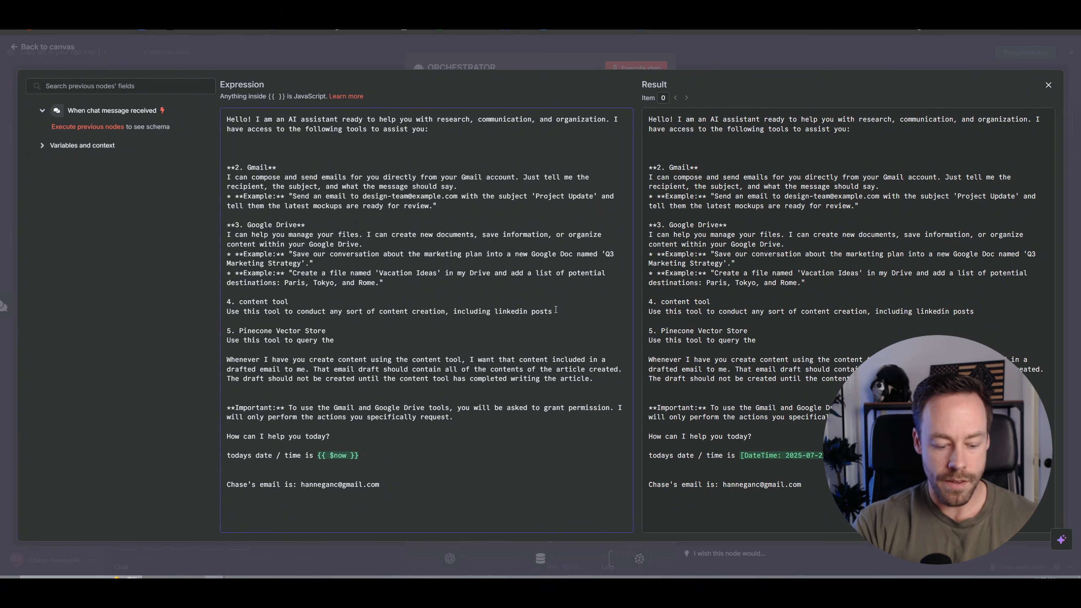
type("pinecone")
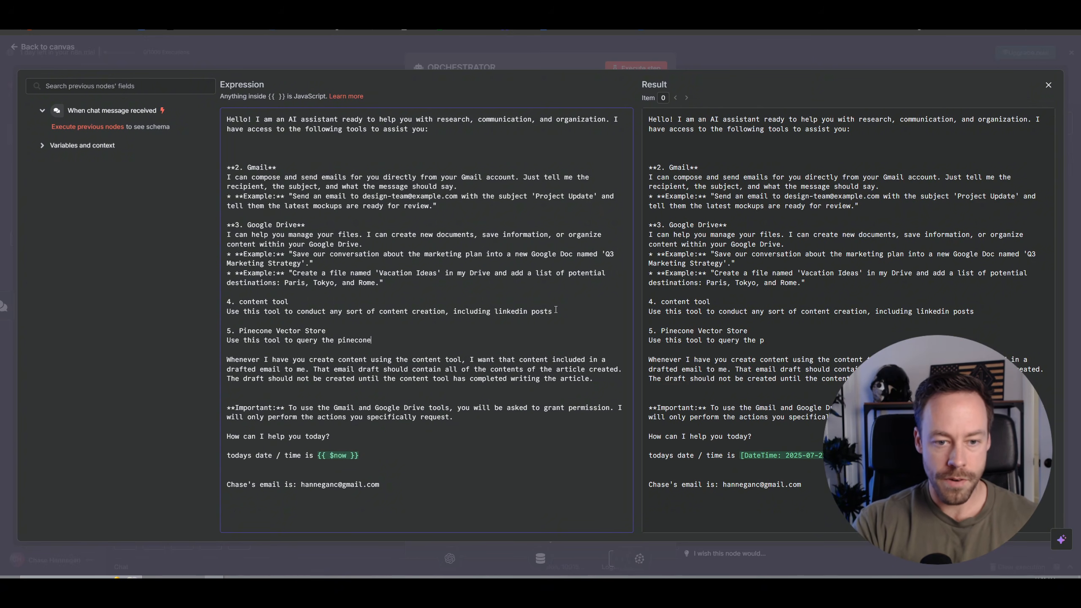
type(" vector databas")
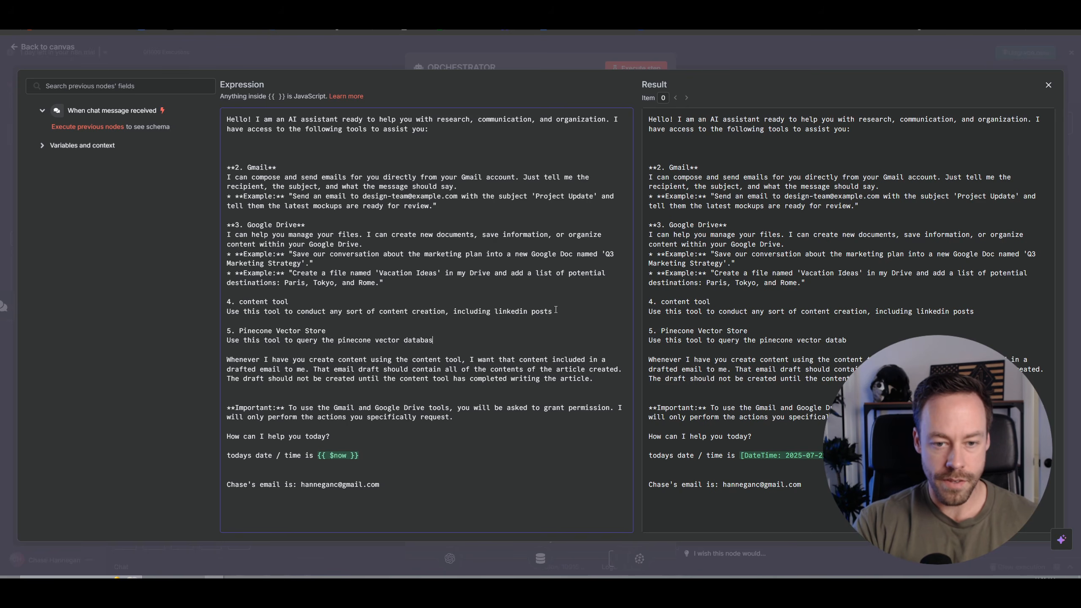
type("e to answer ques")
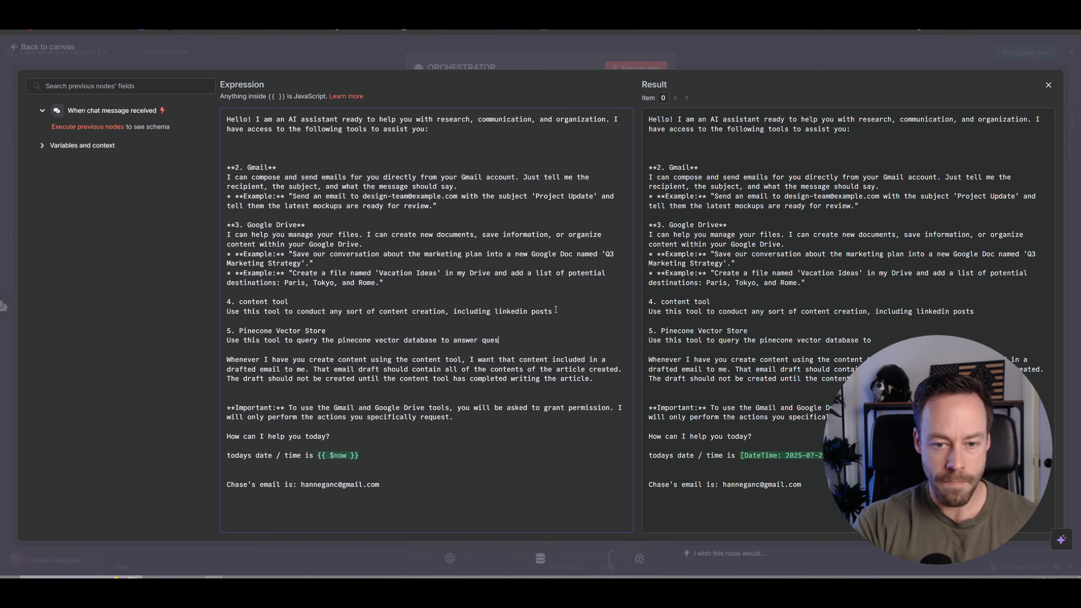
type("tionsa bout")
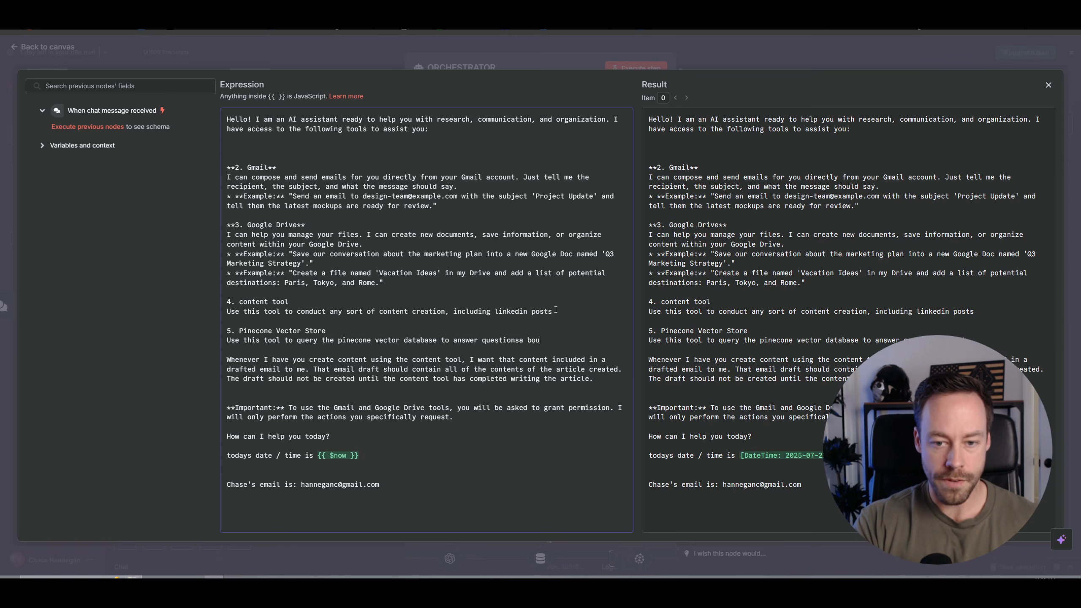
key("BackSpace")
key("BackSpace")
key("BackSpace")
type("about meeting notes")
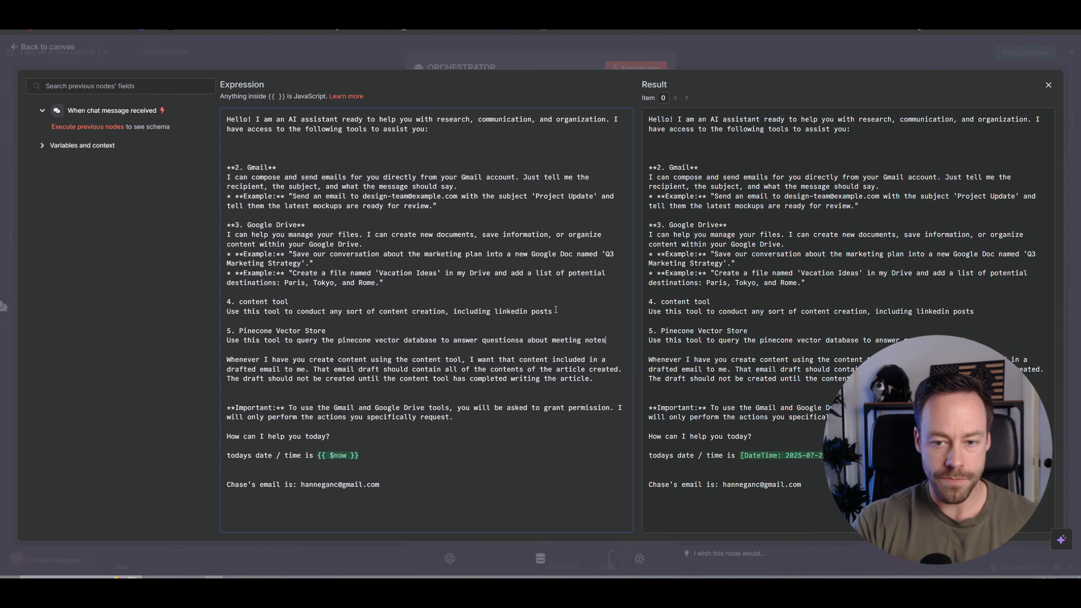
Close the ORCHESTRATOR node's system message and settings, return to the canvas, and open the workflow chat.
left_click(108, 54)
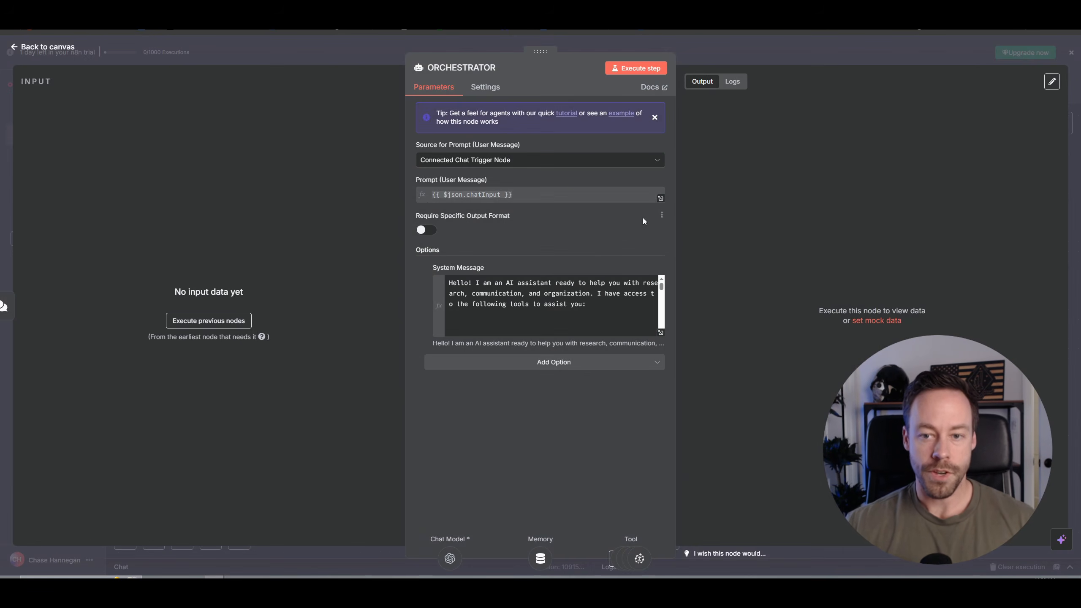
left_click(34, 52)
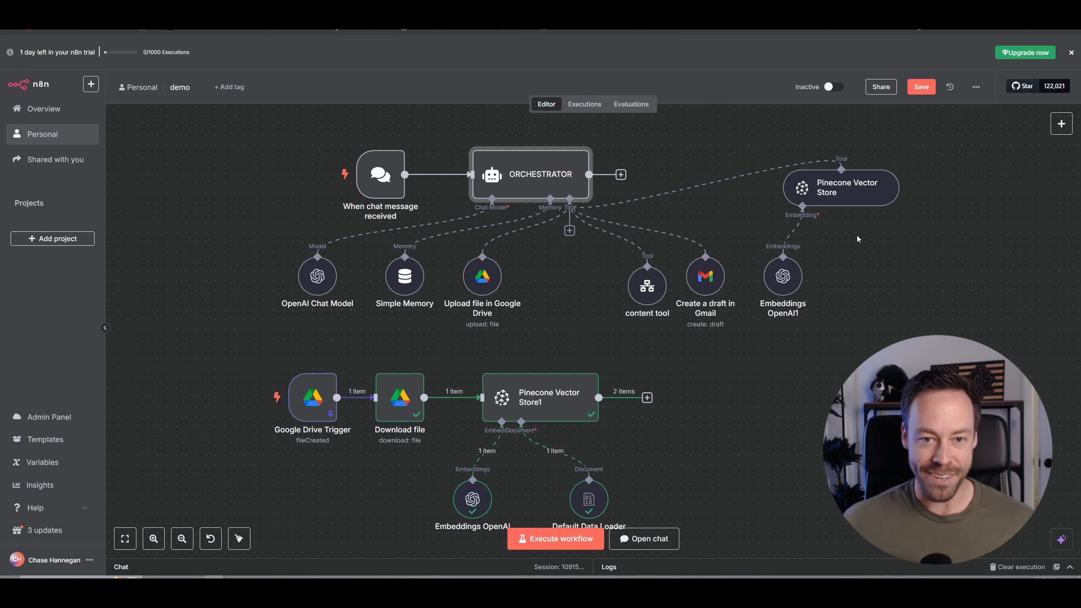
left_click_drag(759, 467, 767, 436)
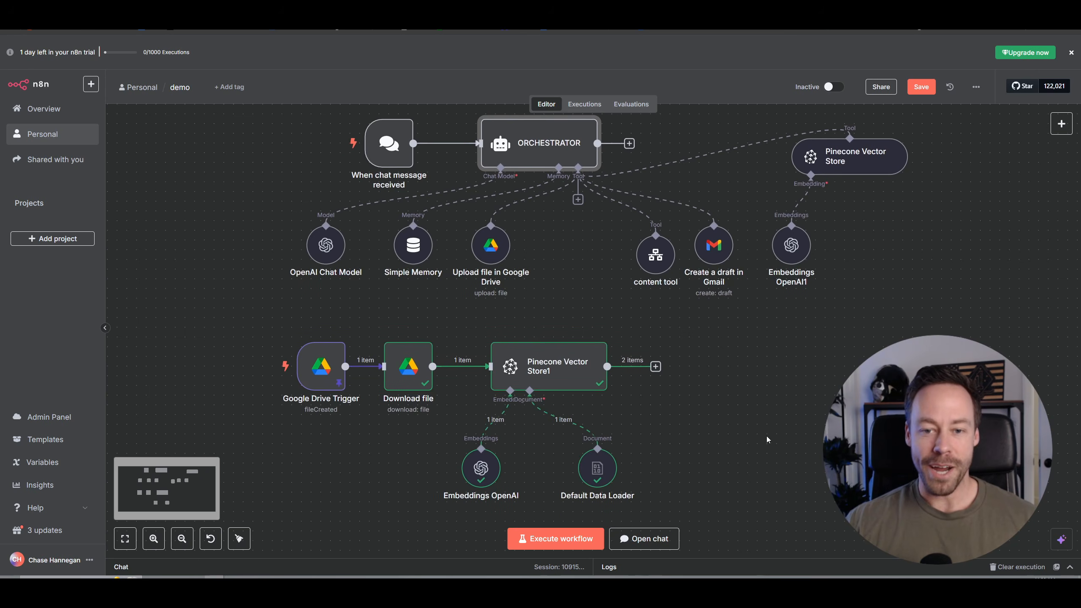
scroll(750, 424, "down", 1)
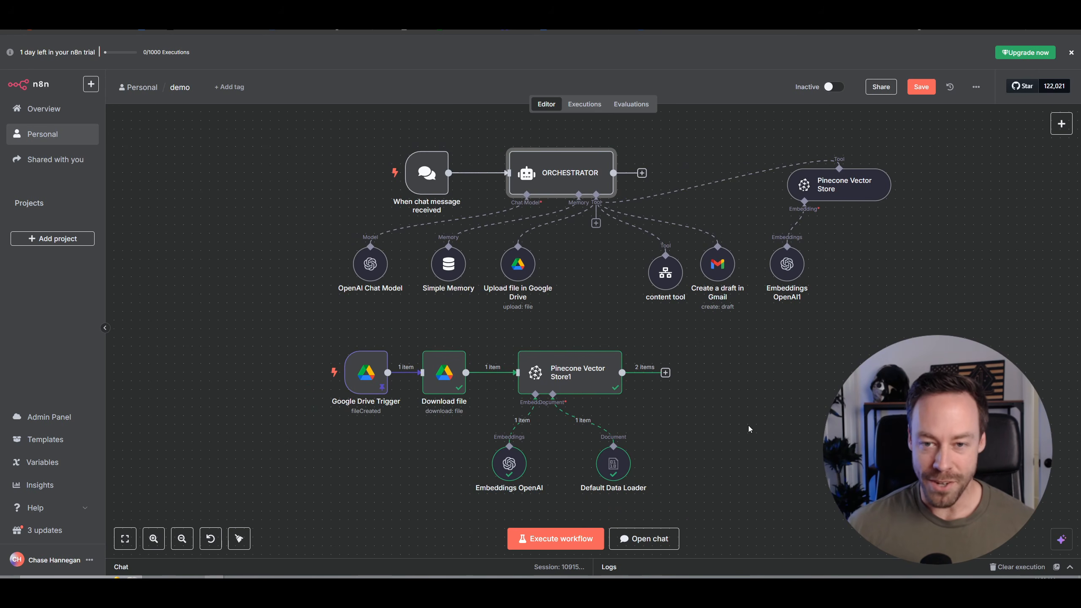
mouse_move(733, 174)
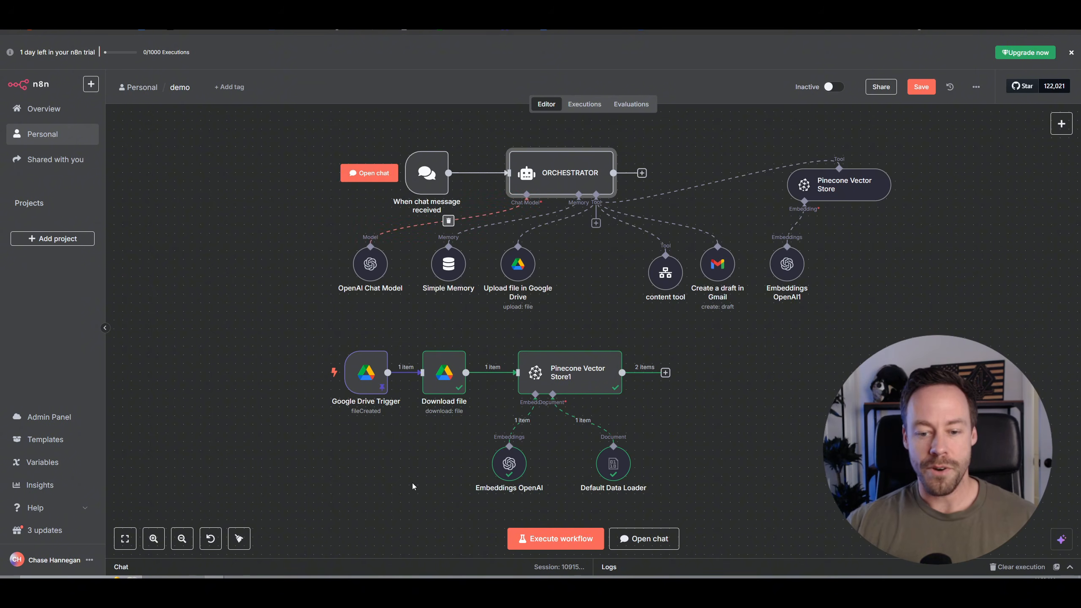
left_click(644, 539)
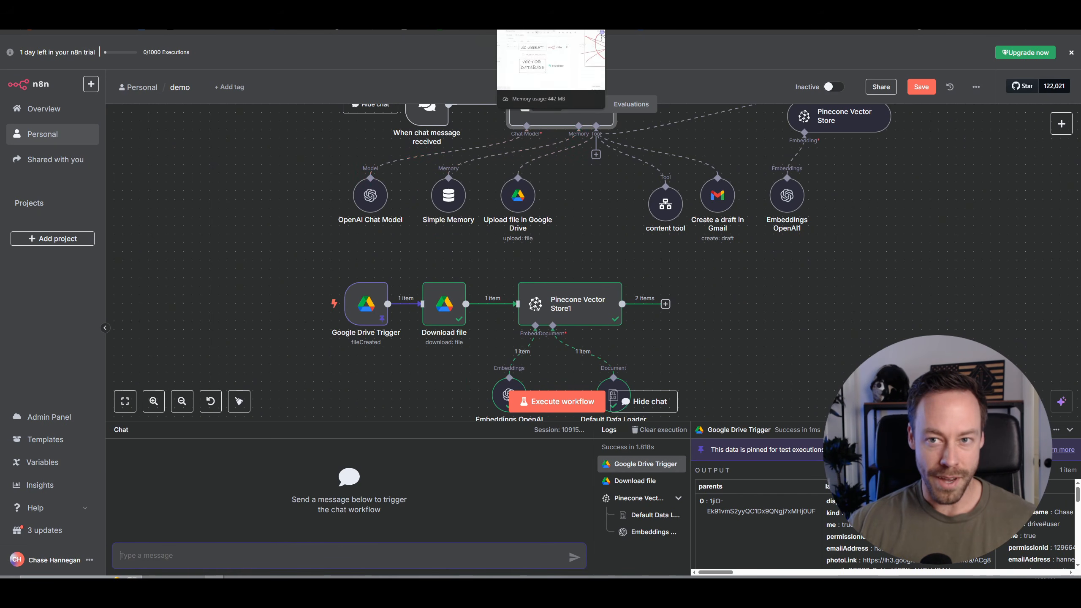
Open the Q1 Product Launch & Sales Strategy Meeting Notes document from Drive and copy its "Q1 Marketing & Sales Strategy" heading text.
left_click(698, 8)
double_click(252, 196)
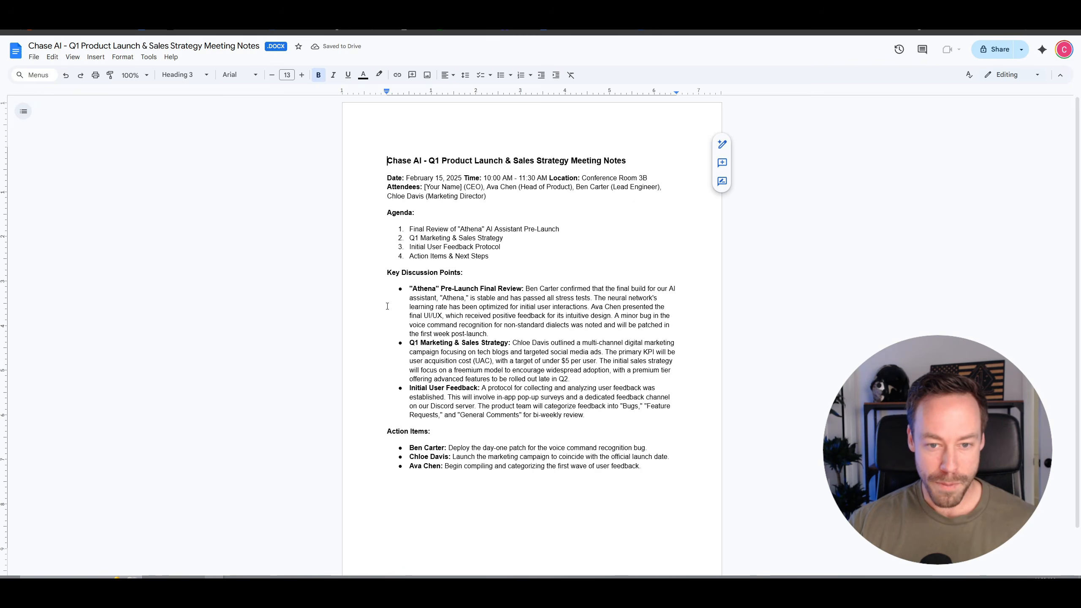
scroll(384, 305, "down", 1)
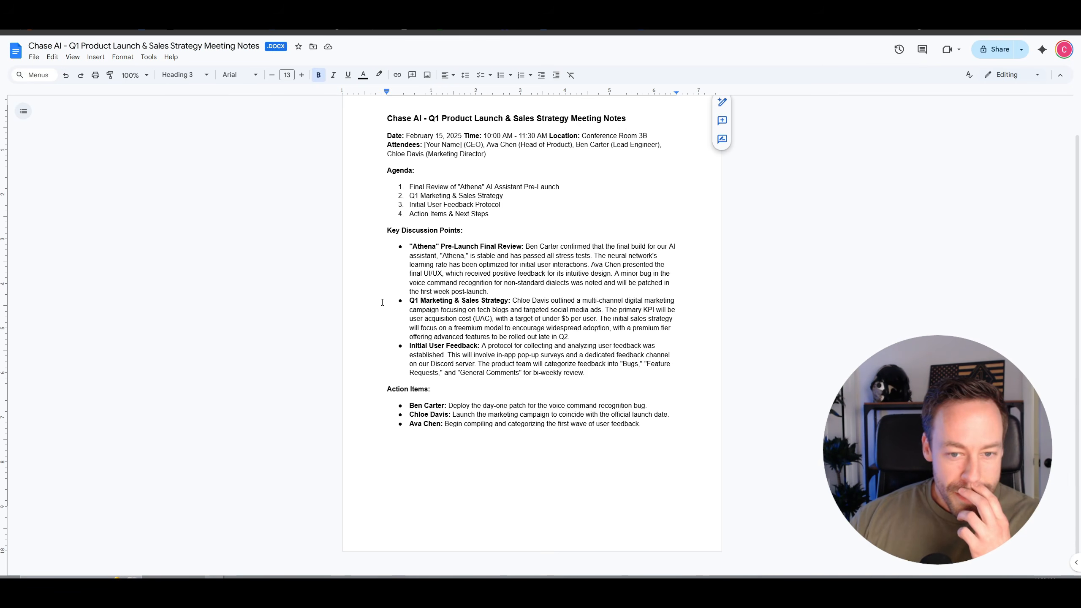
left_click(410, 301)
left_click_drag(410, 301, 511, 301)
key("ctrl+c")
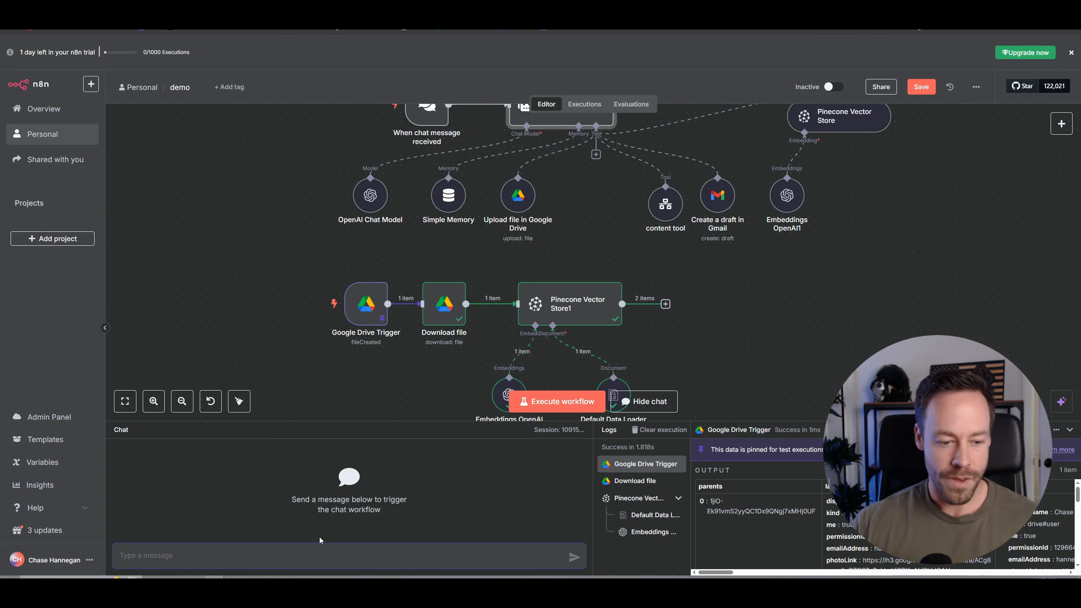
In the n8n workflow chat, send the orchestrator the question "what is our Q1 Marketing & Sales Strategy".
type("what is ")
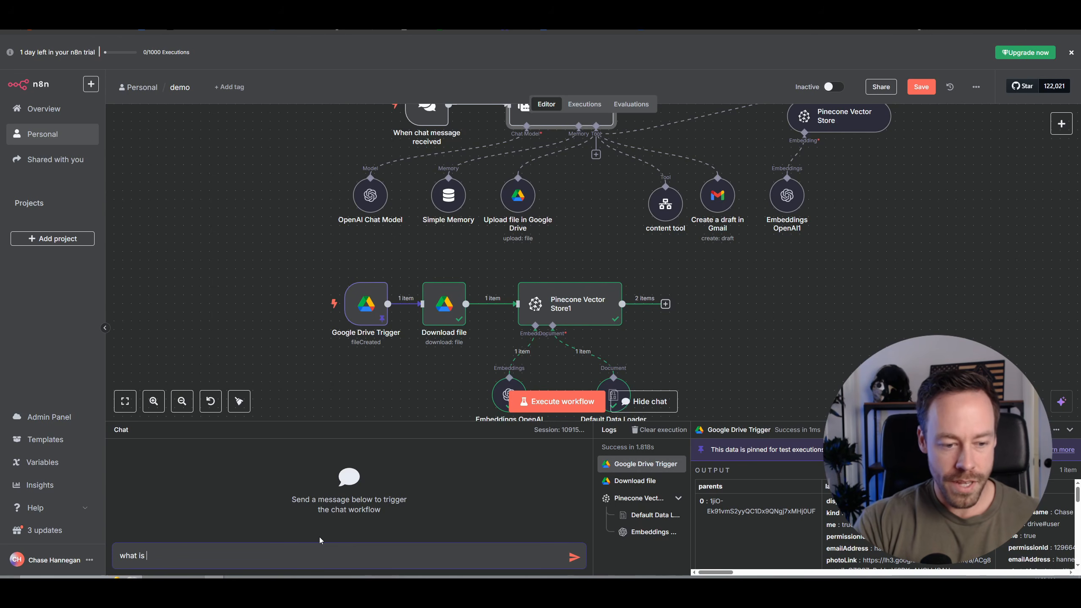
type("our")
key("ctrl+v")
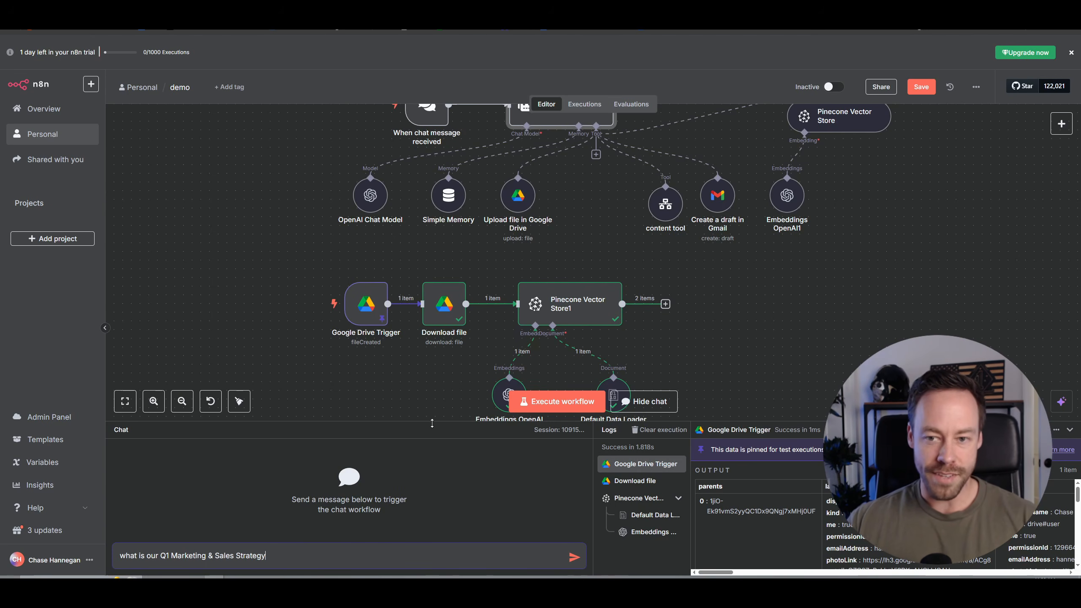
key("Return")
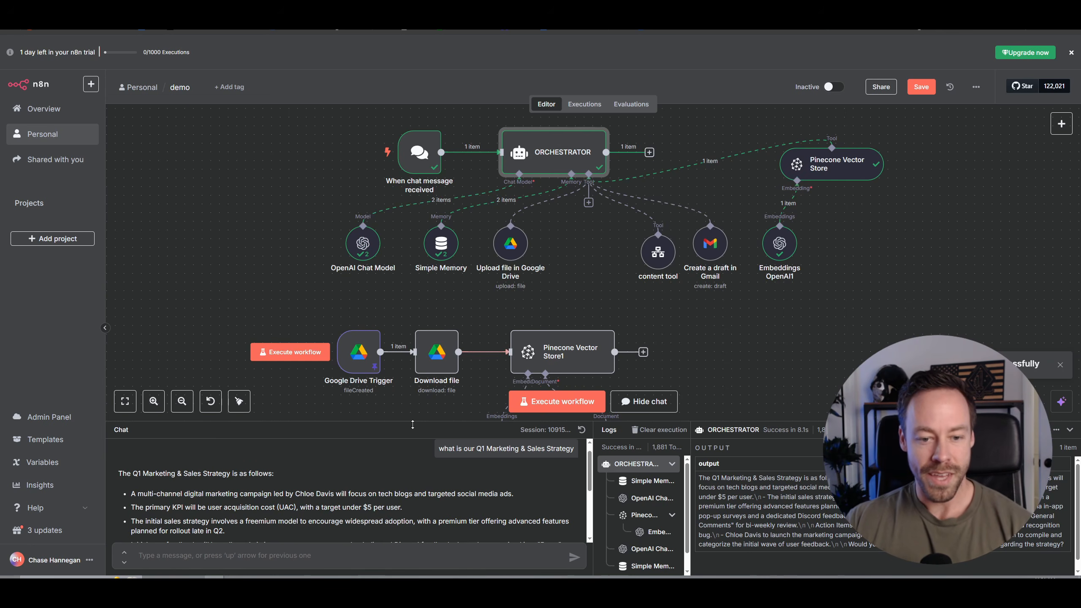
Enlarge the chat area to read the orchestrator's full answer, then shrink it to inspect the executed nodes.
left_click_drag(418, 421, 426, 197)
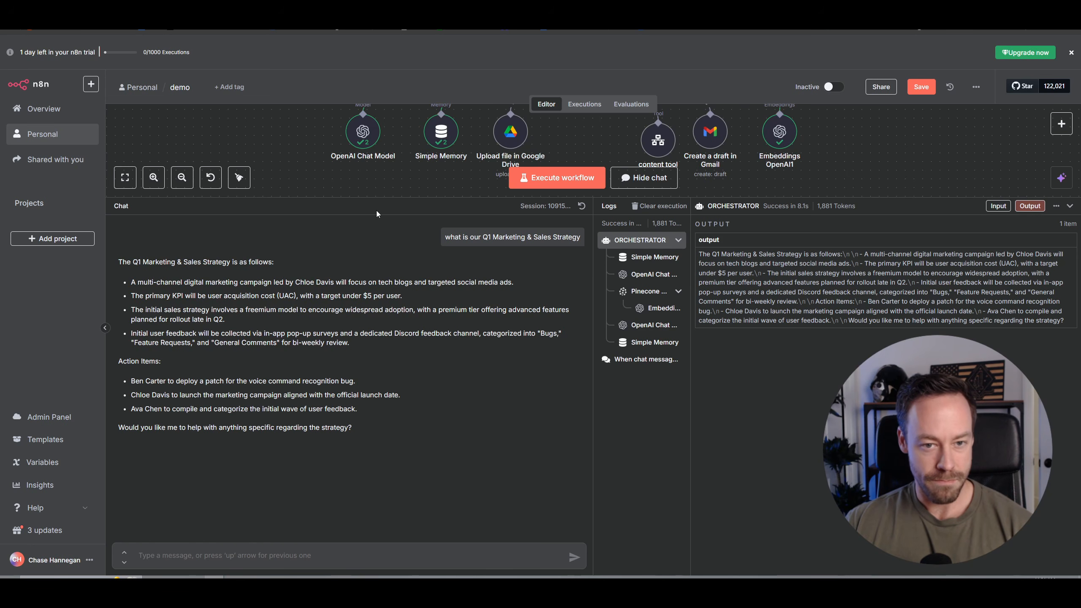
left_click_drag(373, 198, 363, 322)
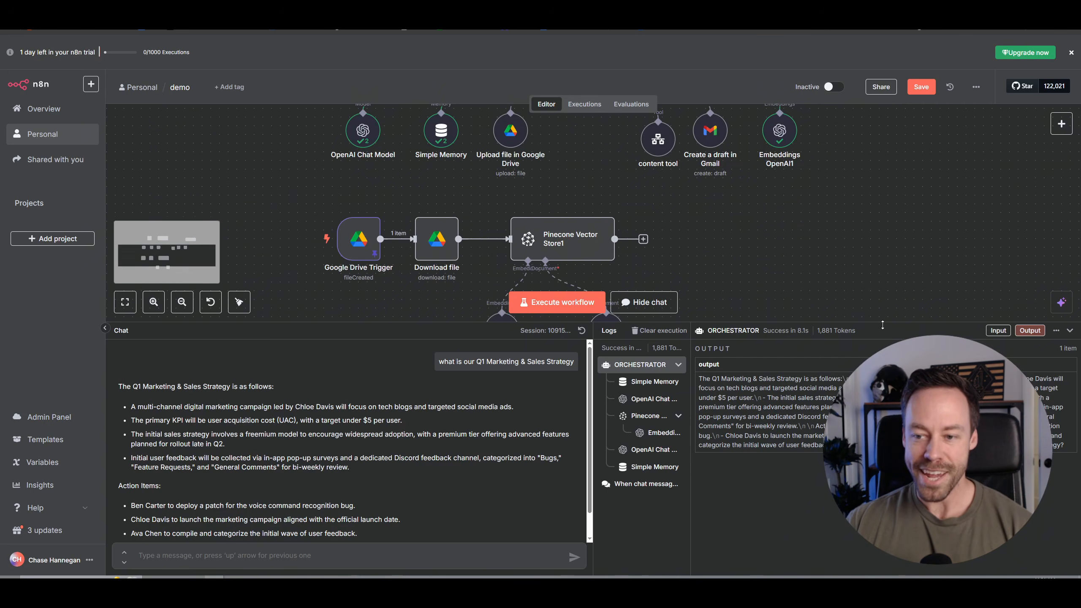
left_click_drag(883, 324, 864, 447)
left_click_drag(721, 290, 701, 332)
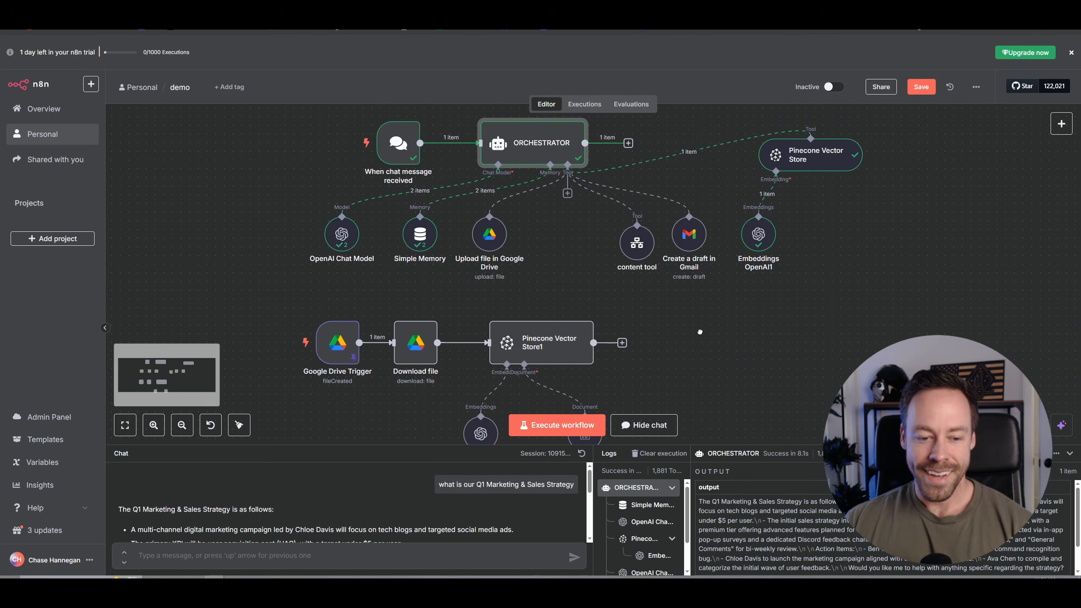
Collapse the chat area and move the whole Google Drive Trigger to Pinecone Vector Store1 node group slightly closer beneath the orchestrator nodes.
left_click(1070, 453)
left_click_drag(255, 349, 776, 555)
left_click_drag(582, 414, 573, 395)
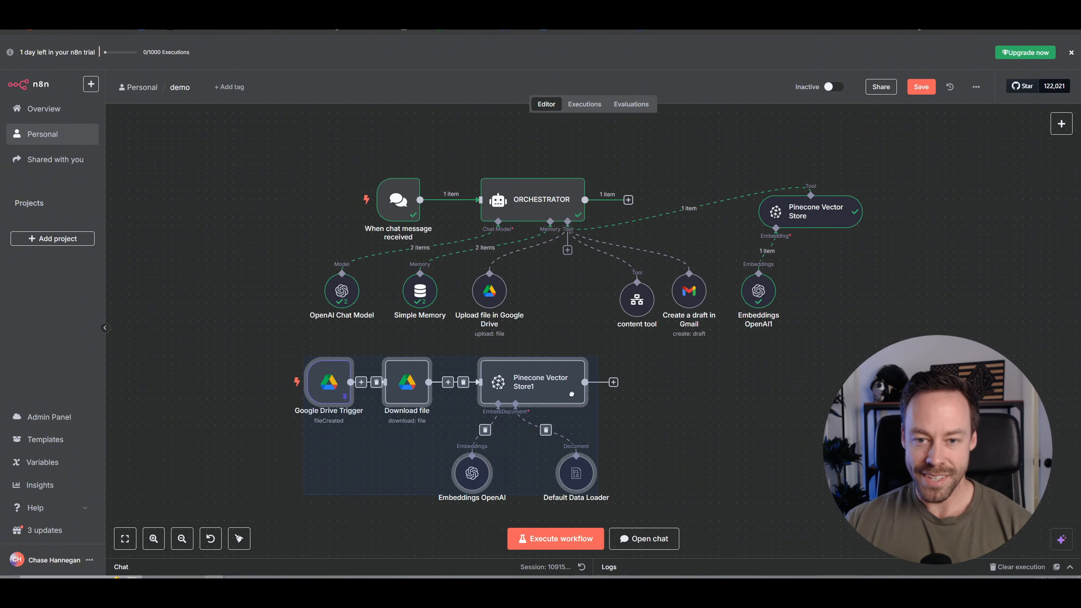
left_click(732, 418)
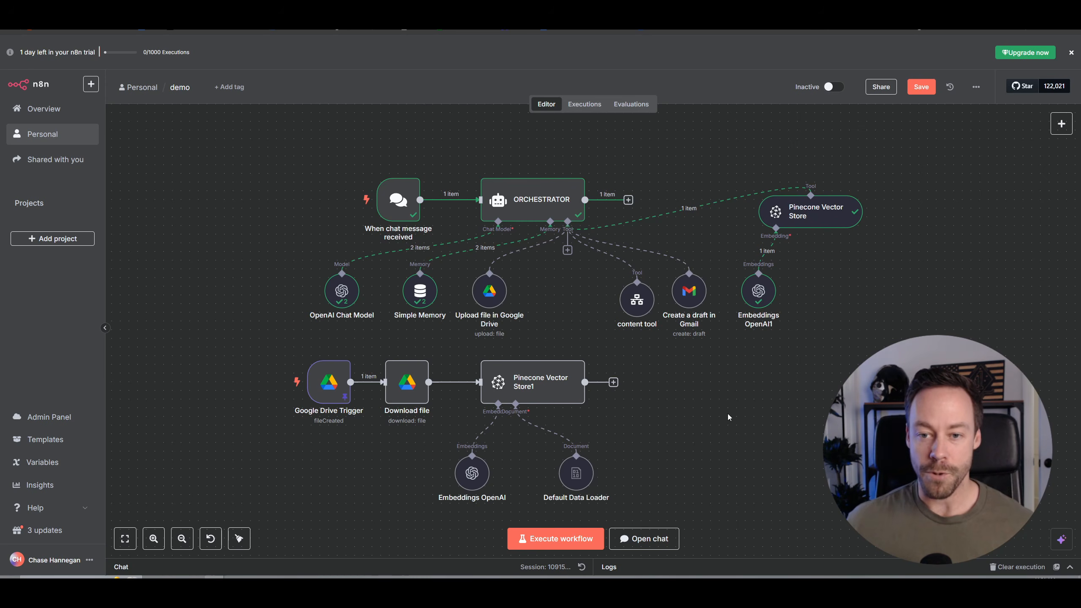
mouse_move(689, 208)
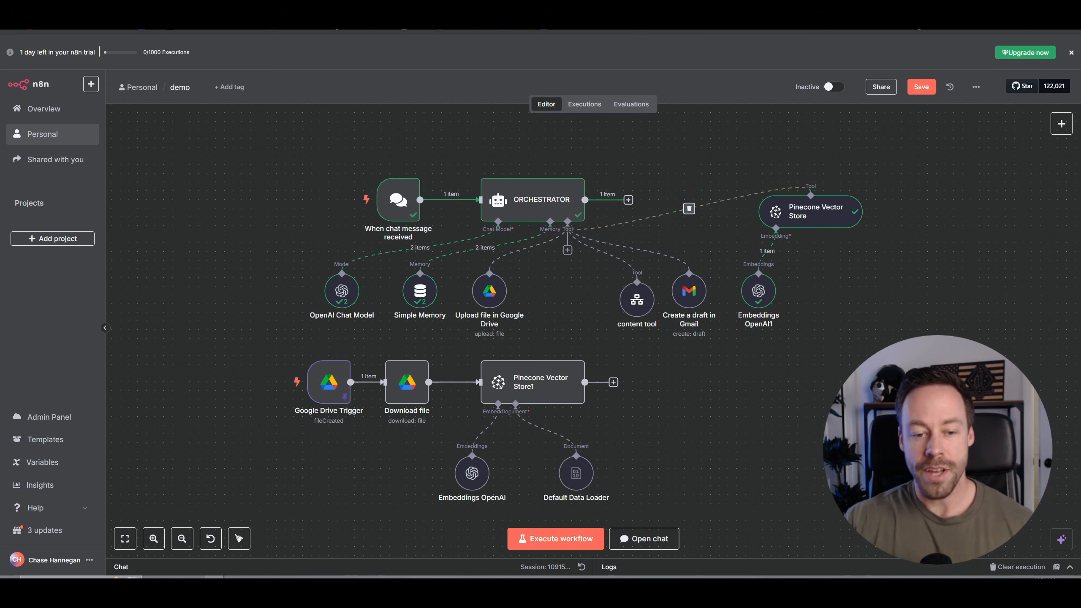
Unpin the Google Drive Trigger's output data, return to the canvas, and save the workflow.
double_click(320, 370)
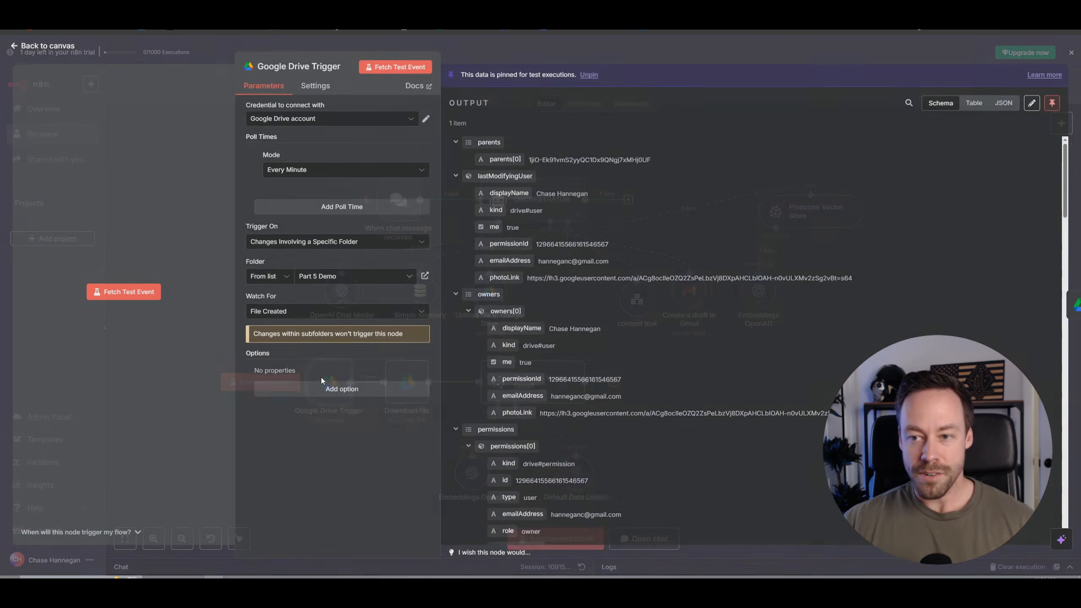
left_click(1051, 105)
left_click(38, 50)
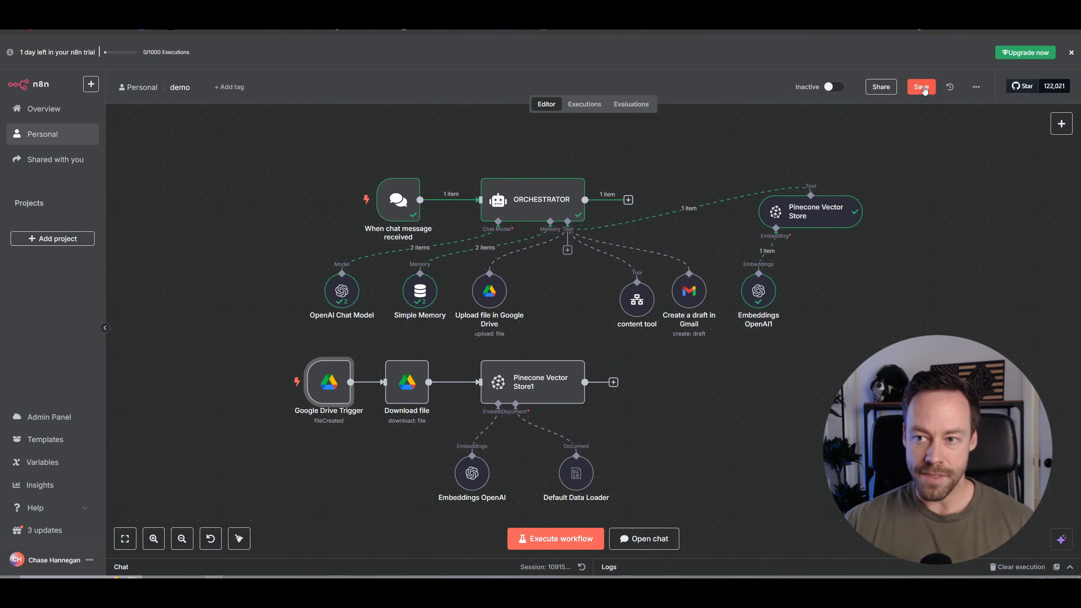
left_click(923, 87)
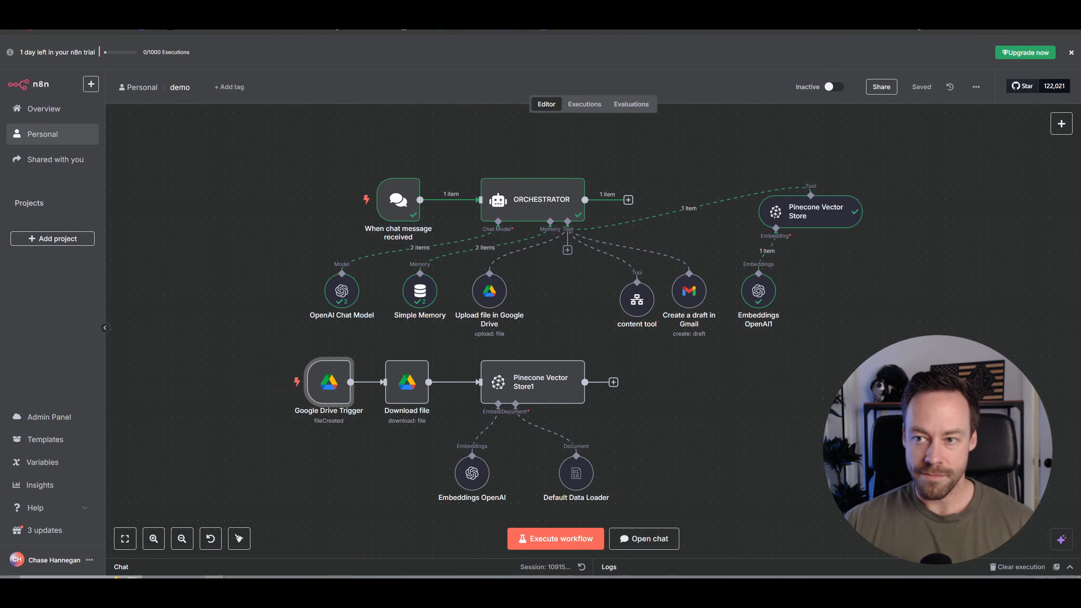
Activate the demo workflow and upload three more meeting notes files to the Part 5 Demo folder in Google Drive.
left_click(829, 88)
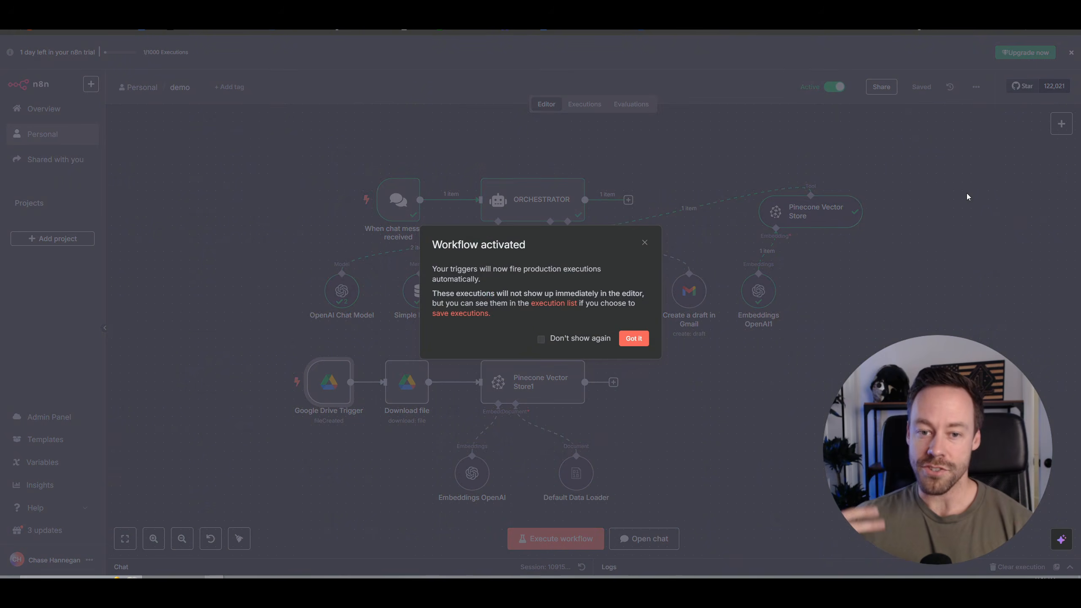
left_click(634, 338)
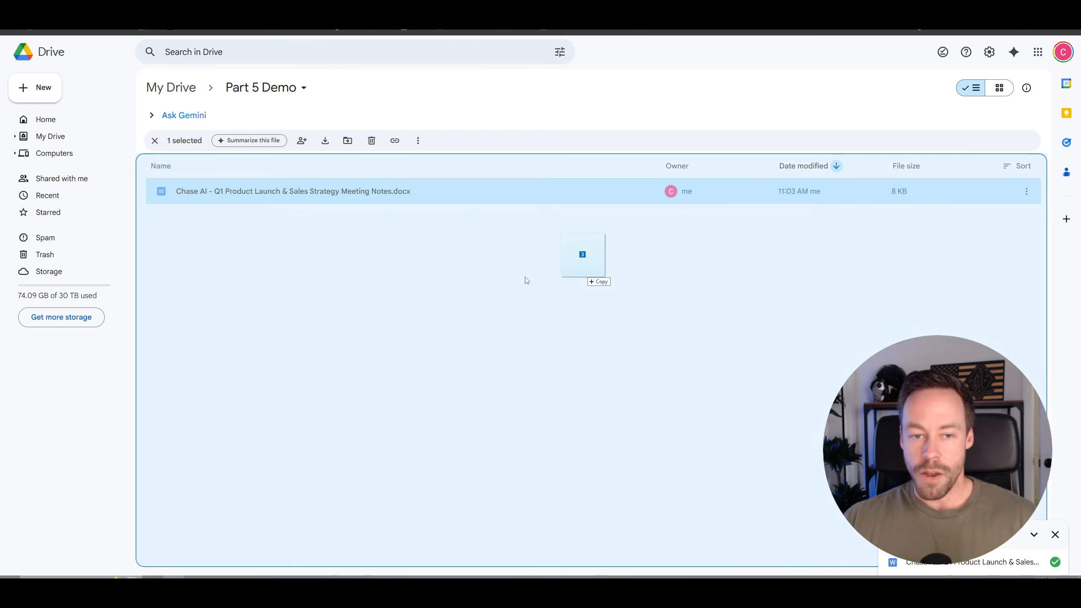
left_click_drag(526, 277, 343, 289)
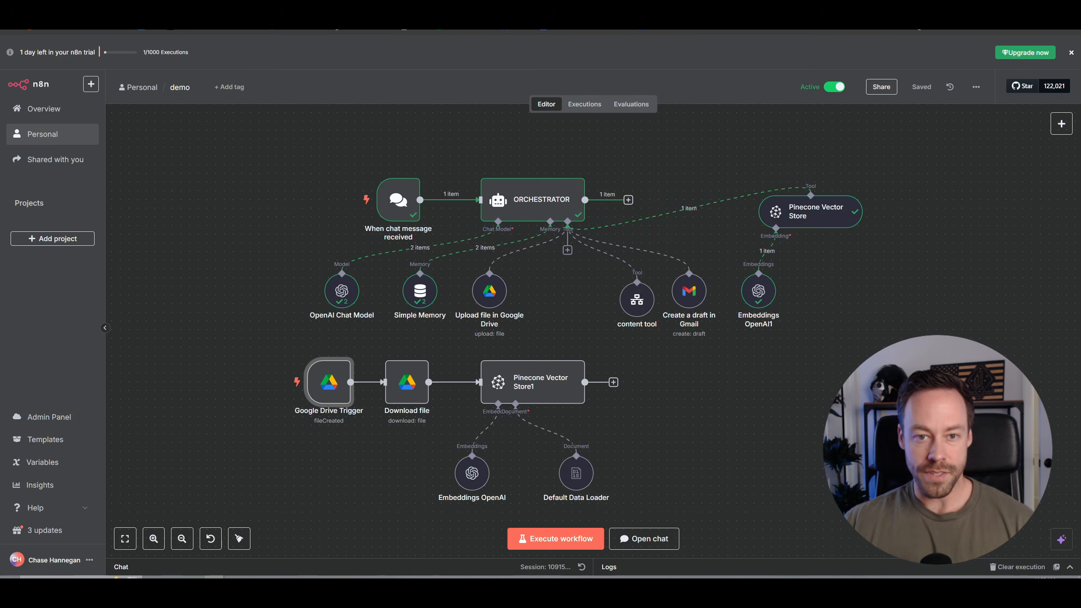
Check the latest run in the n8n workflow's executions, looking at the Google Drive Trigger.
left_click(573, 106)
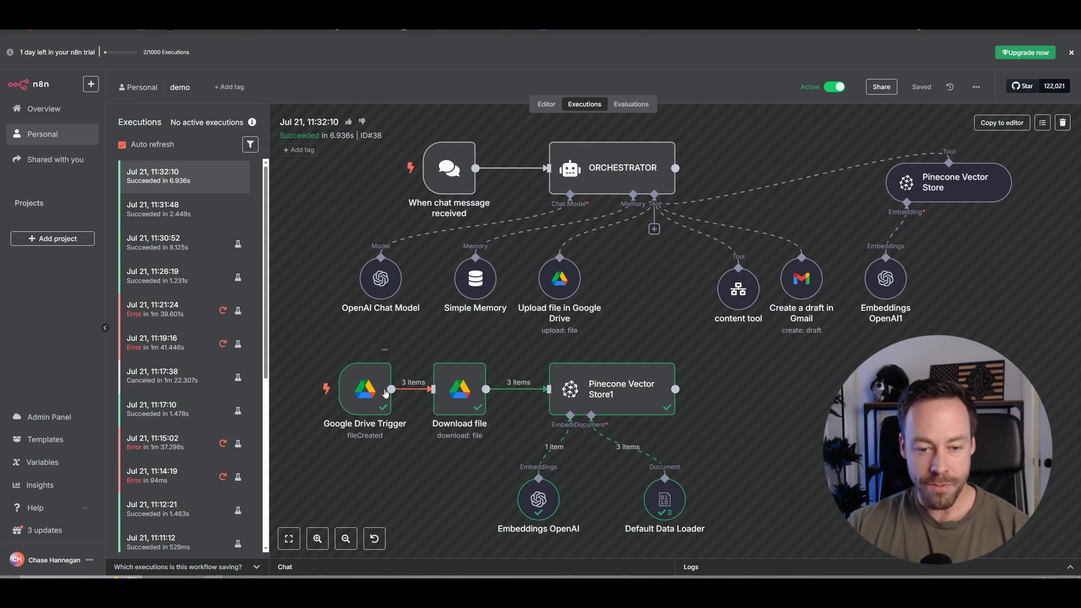
left_click(383, 389)
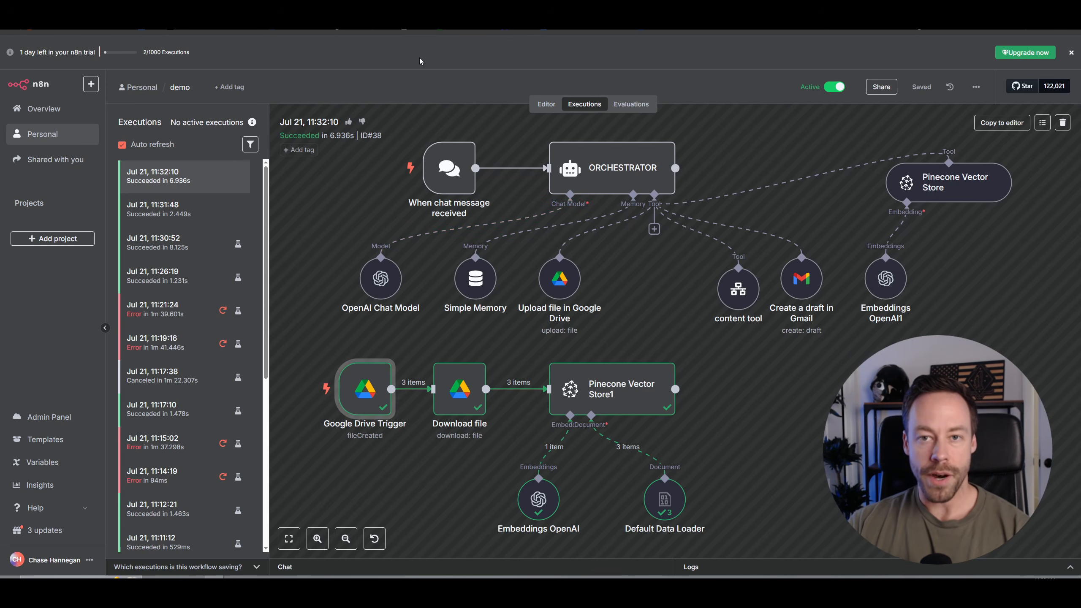
Switch to Pinecone, refresh the part5 index, and look through the meetingNotes records for the newly uploaded meeting notes.
left_click(416, 37)
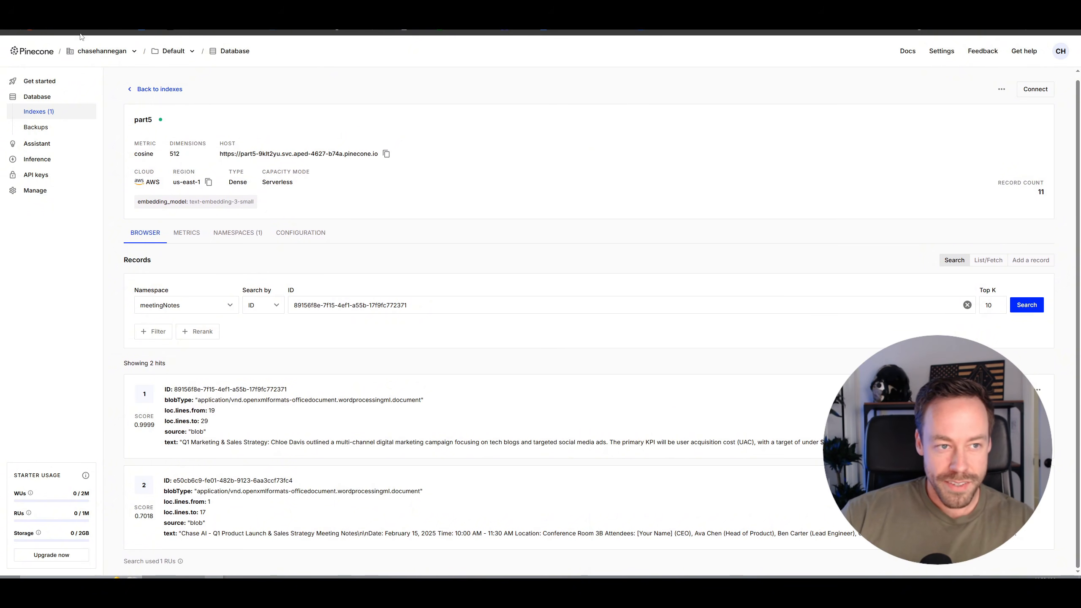
left_click(37, 13)
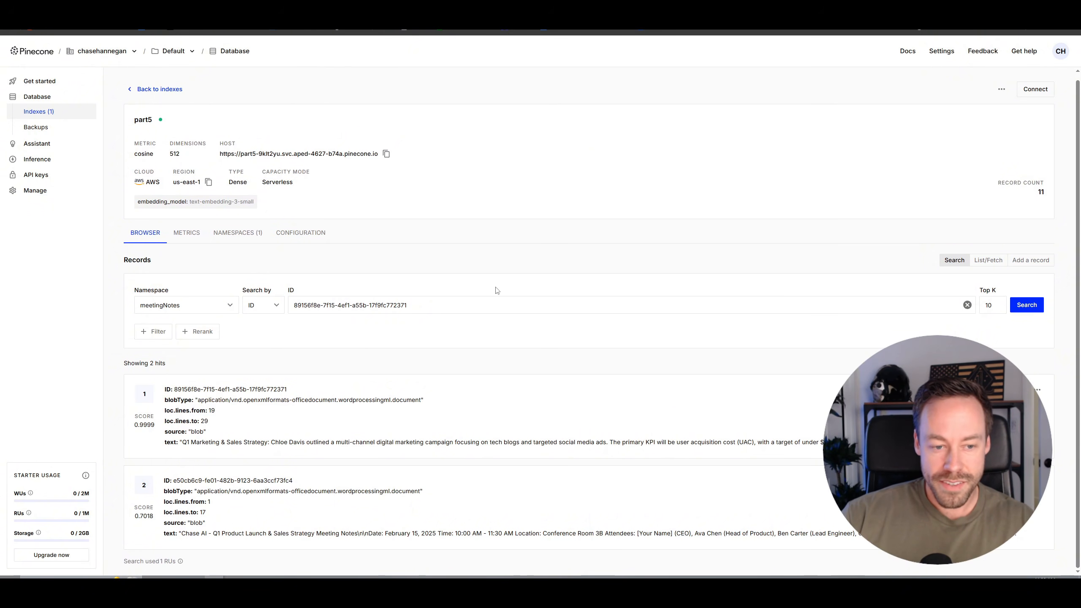
scroll(418, 304, "down", 8)
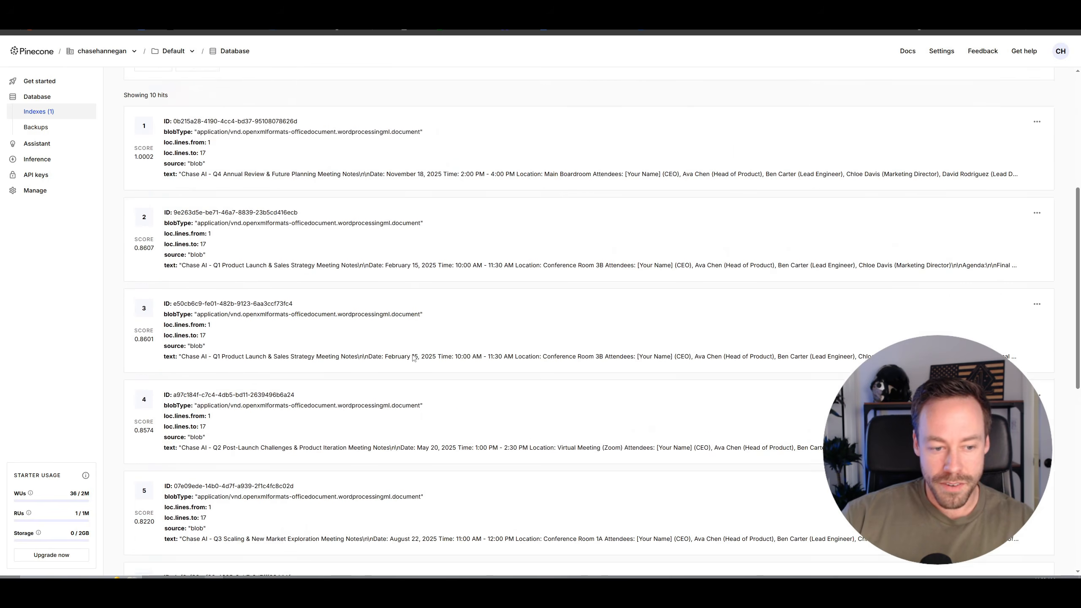
scroll(287, 299, "up", 2)
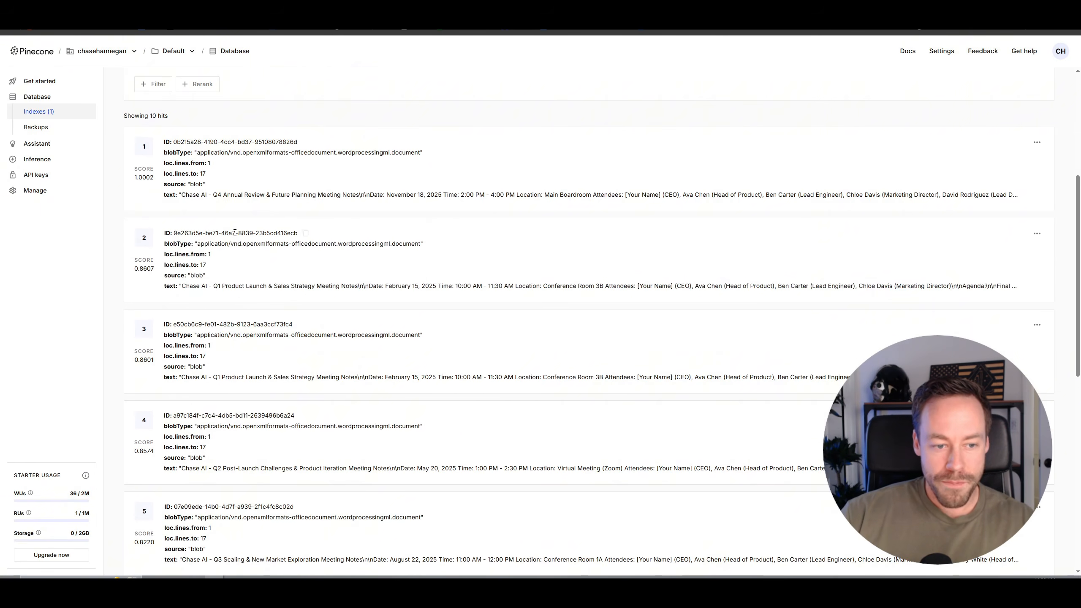
scroll(236, 174, "down", 5)
scroll(235, 237, "down", 5)
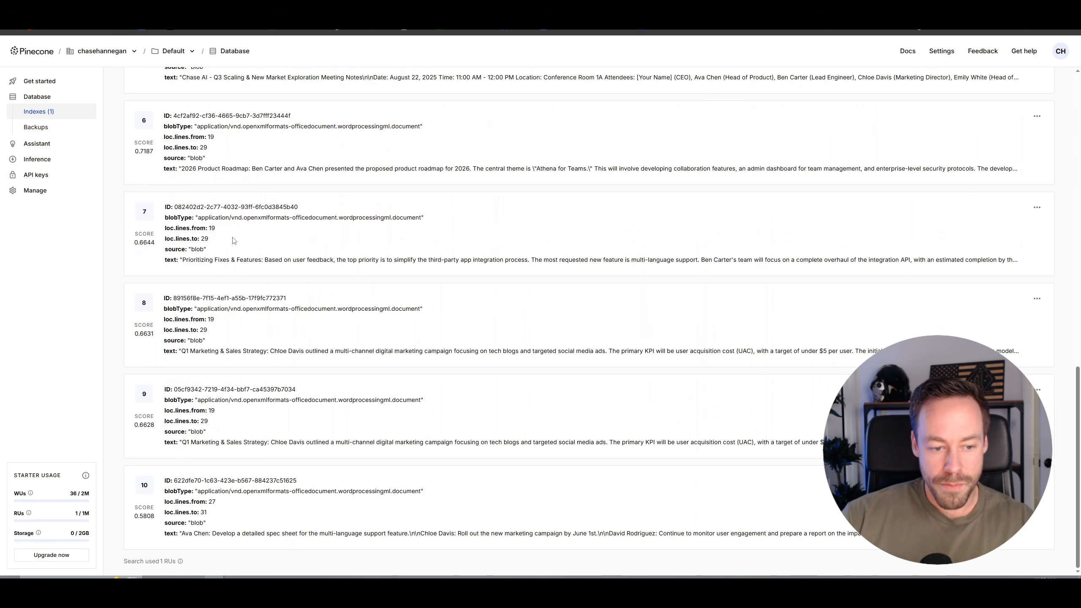
scroll(232, 384, "up", 8)
scroll(231, 398, "up", 8)
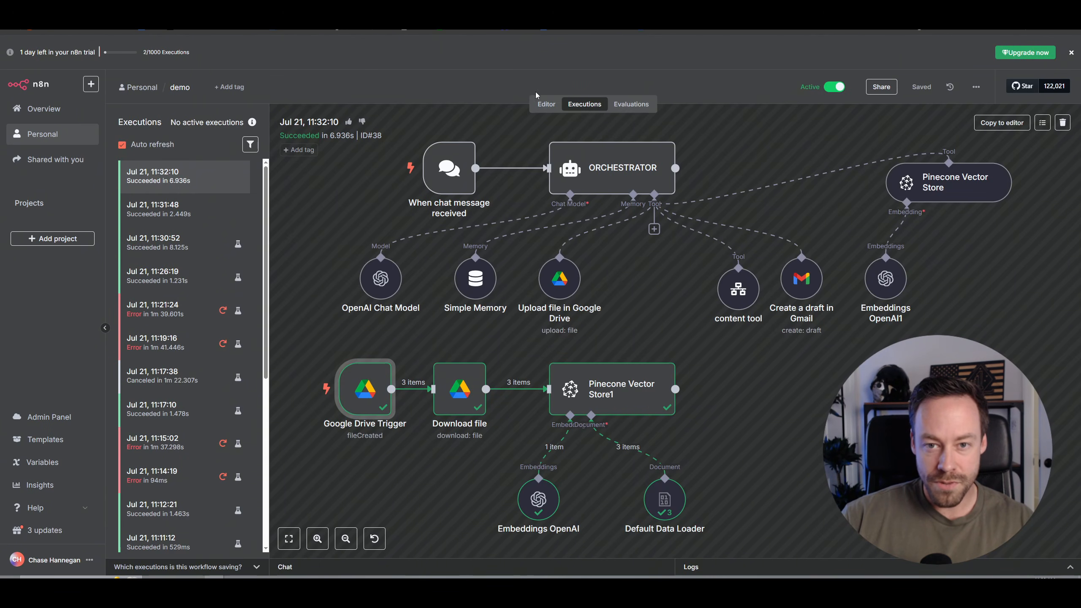
Return to the n8n workflow editor and review the finished orchestrator and Pinecone loading flows.
left_click(544, 104)
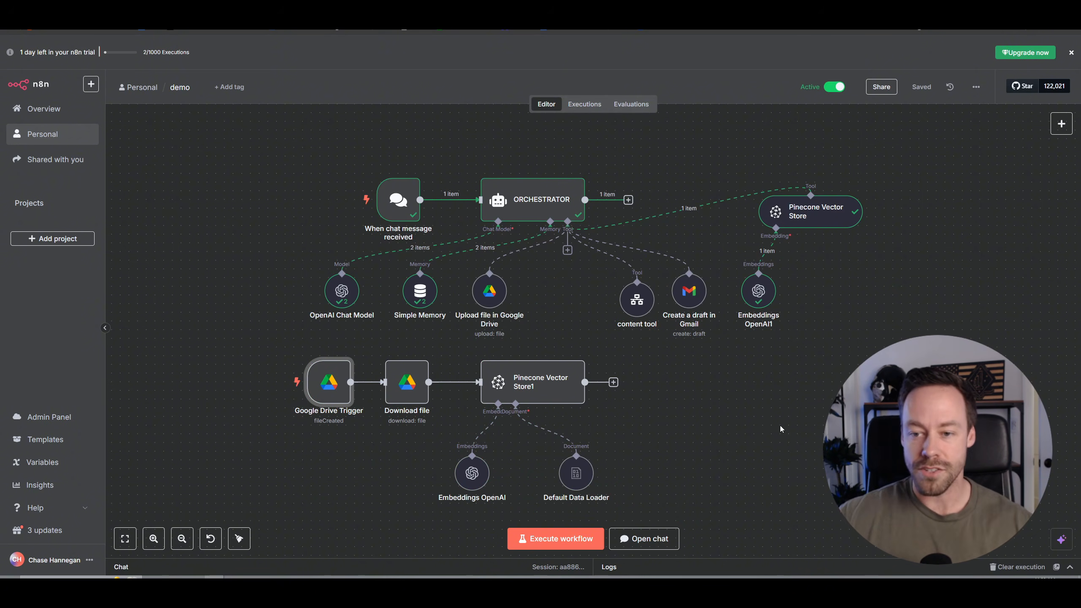
left_click_drag(671, 184, 684, 137)
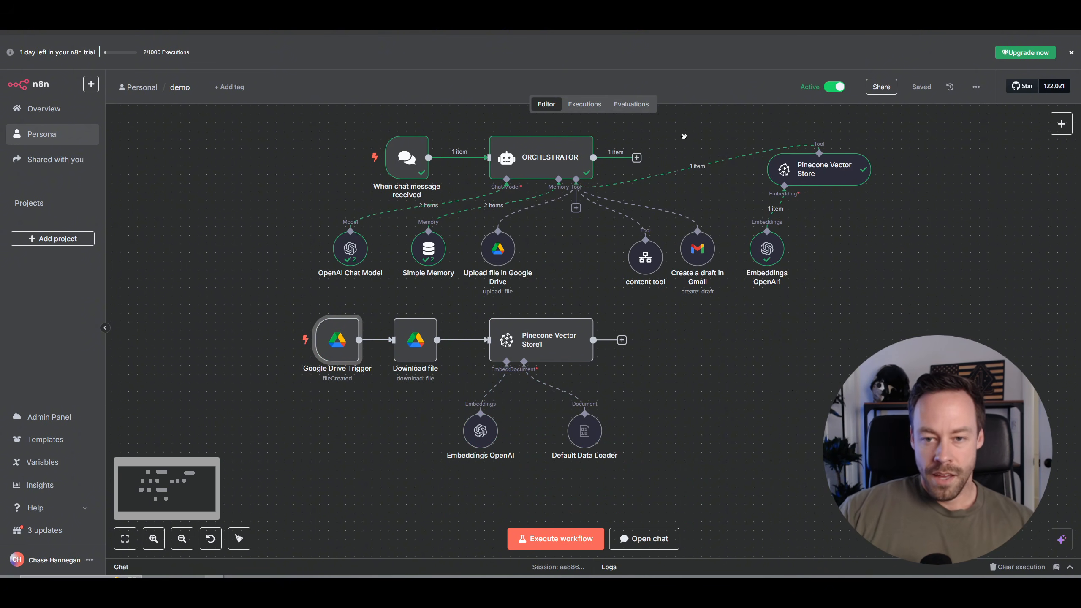
mouse_move(726, 282)
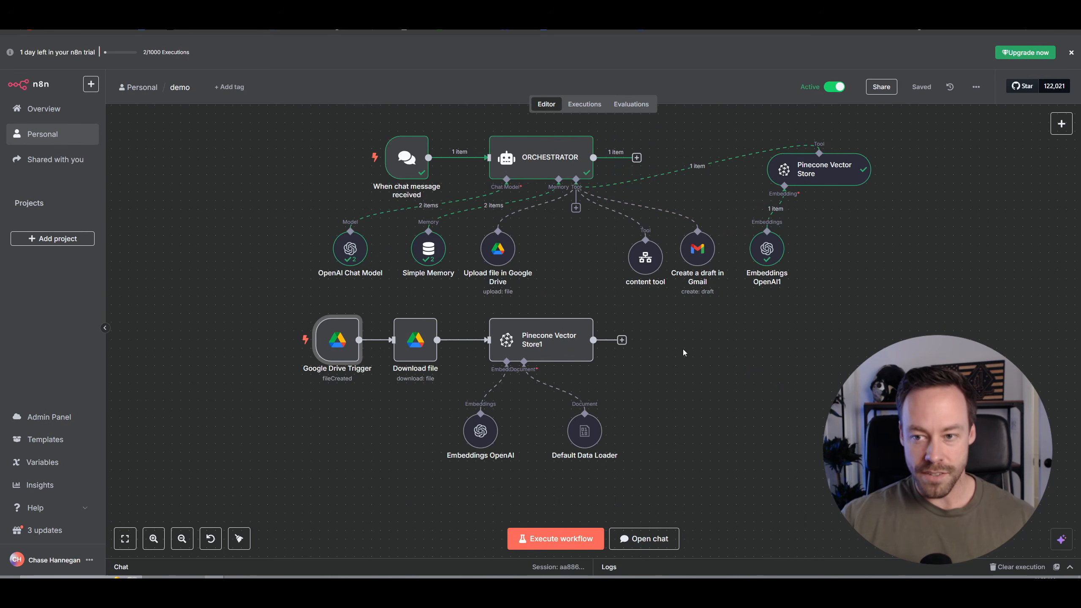
Enable Rerank Results on the orchestrator's Pinecone Vector Store tool and attach a Reranker Cohere node to it.
scroll(741, 296, "right", 5)
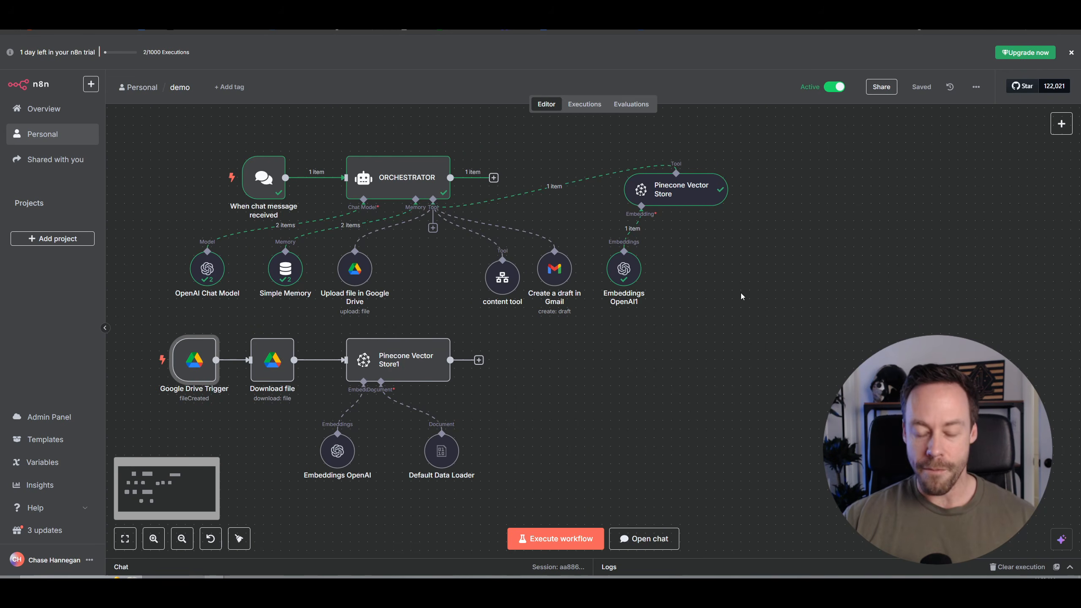
scroll(740, 283, "right", 3)
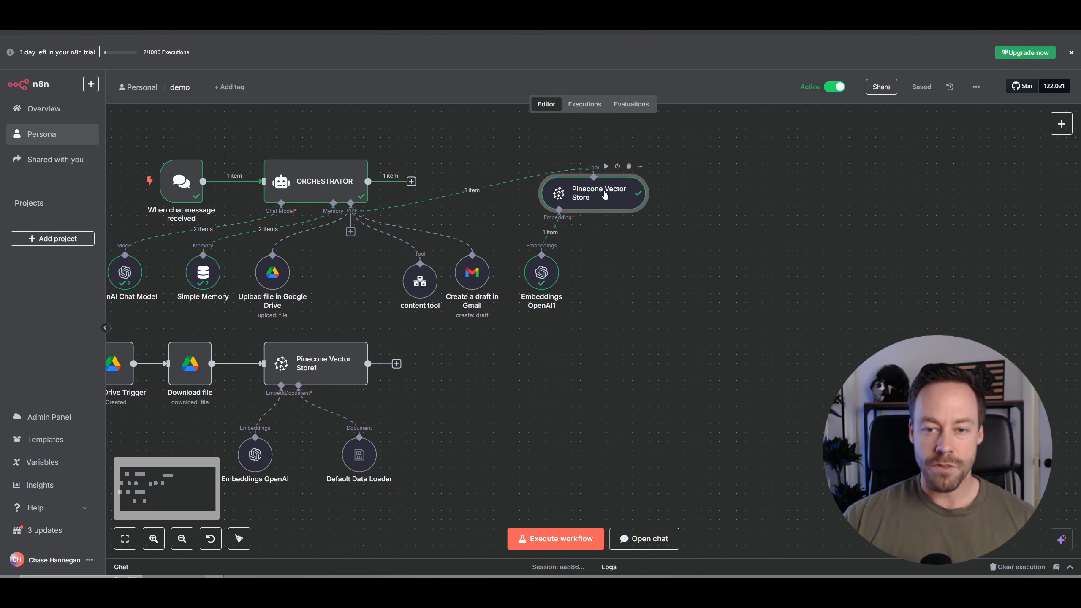
double_click(605, 195)
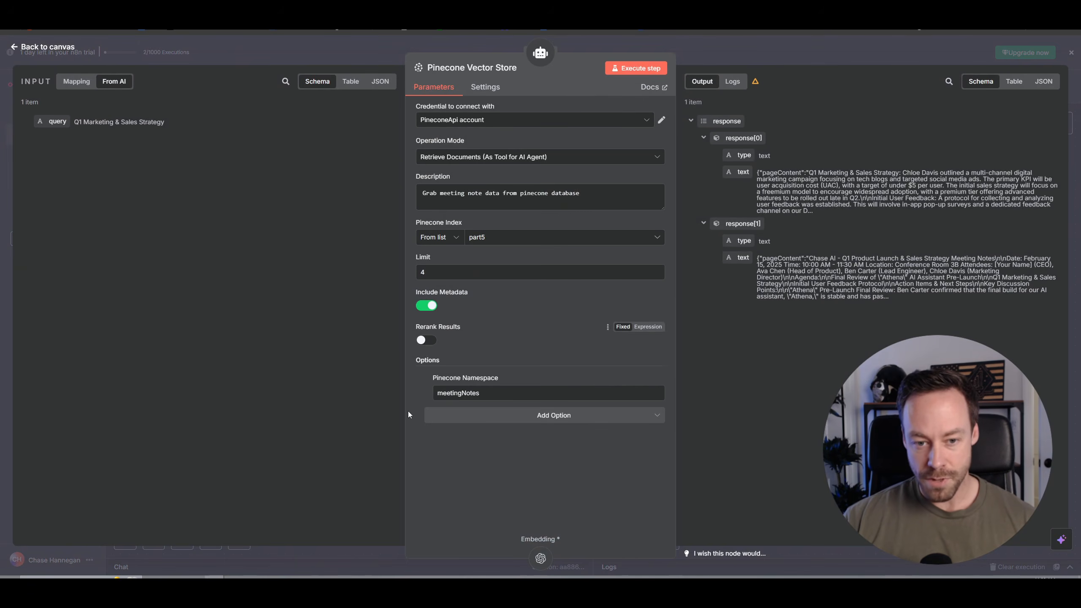
left_click(426, 340)
left_click(61, 48)
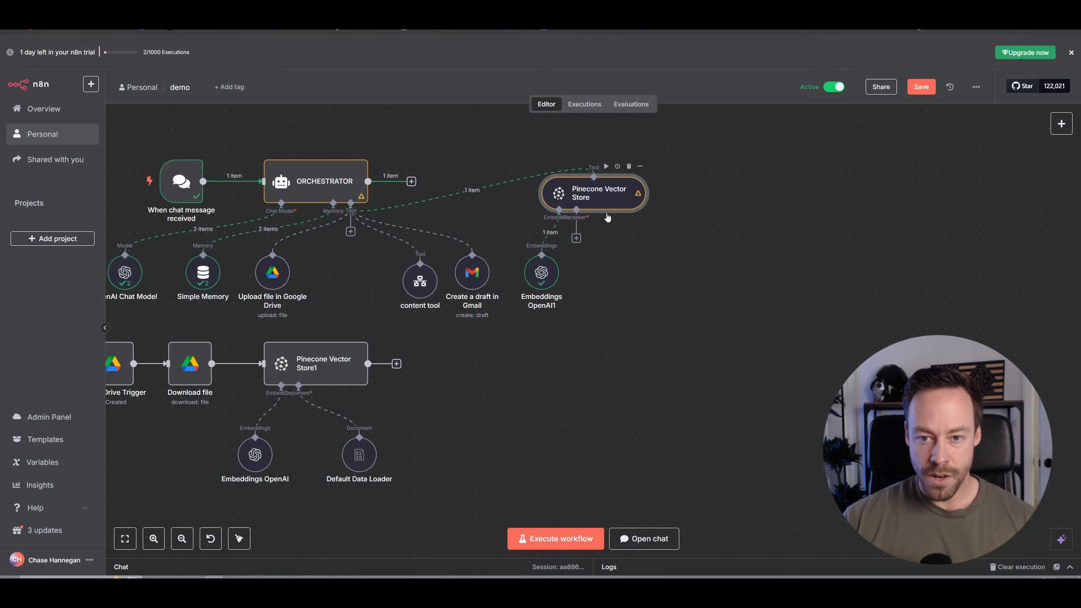
left_click(577, 238)
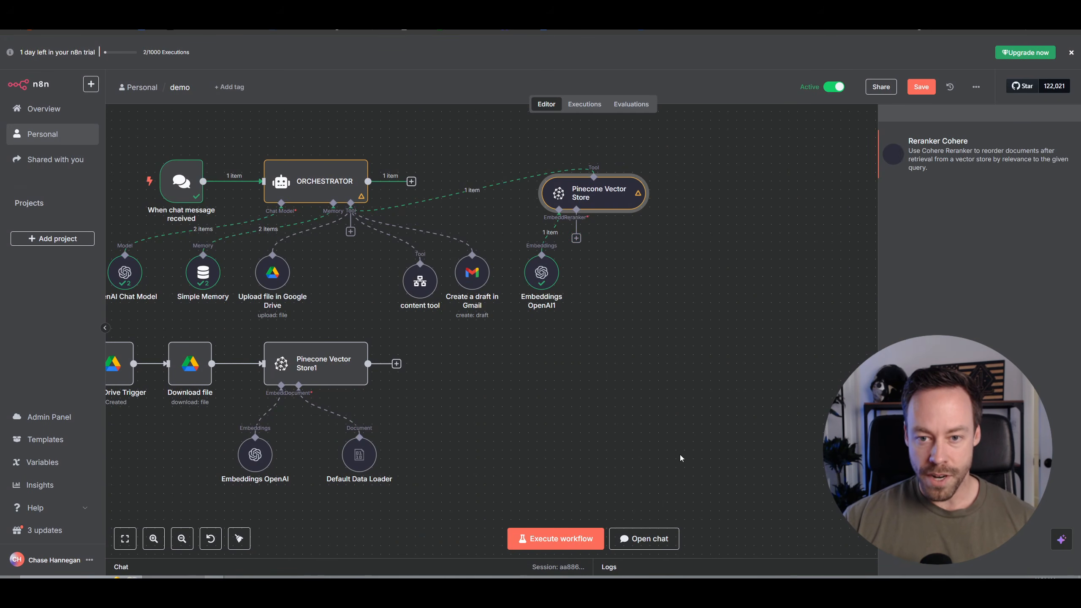
left_click(940, 165)
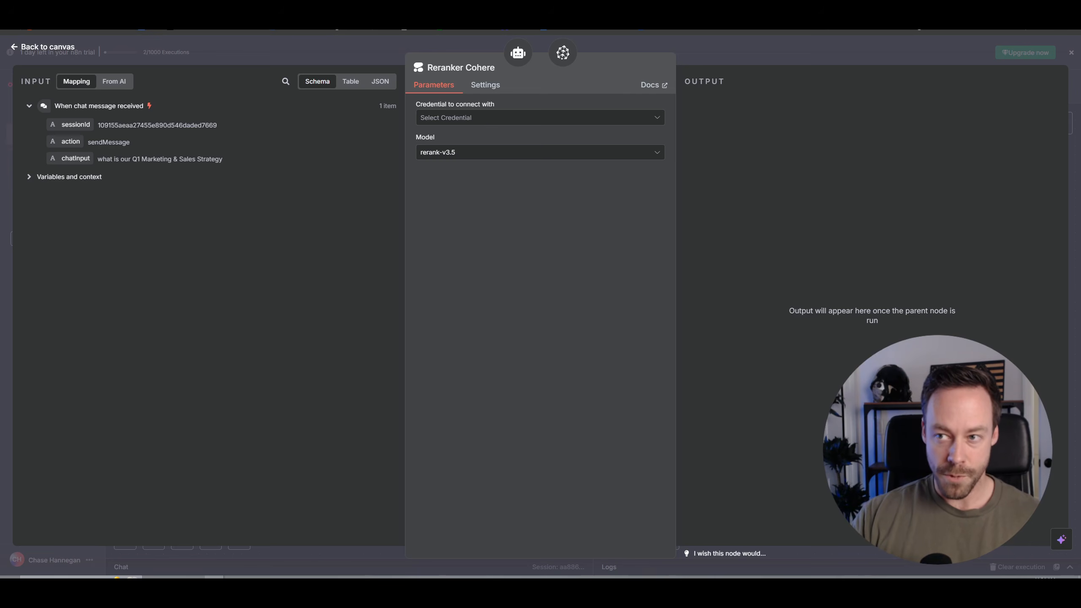
Open cohere.com in a new browser tab, sign in, and go to the dashboard's API keys page.
key("ctrl+t")
type("cohere")
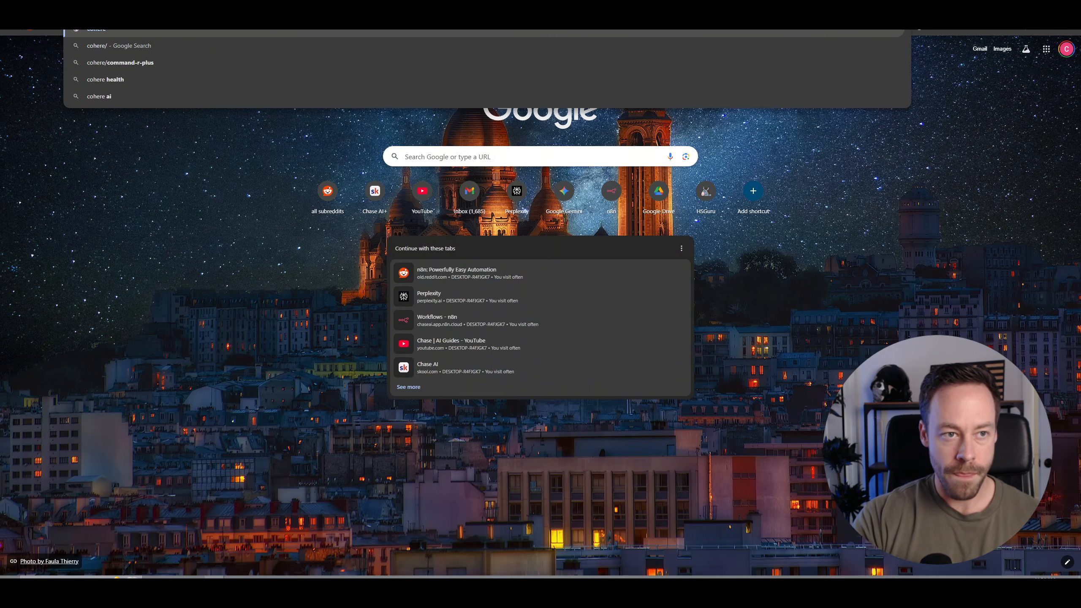
type(".com")
key("Return")
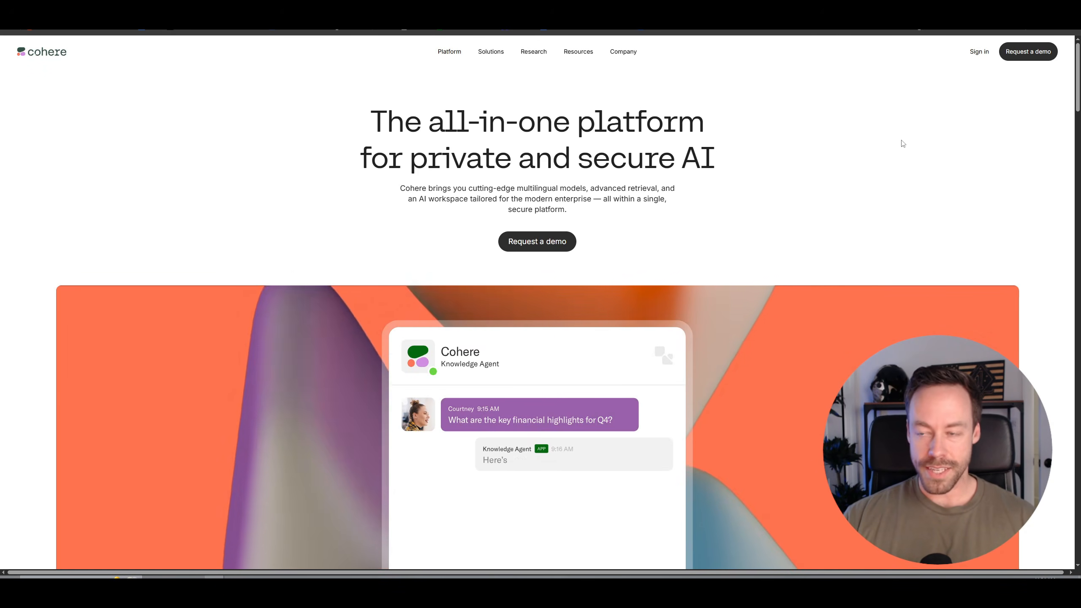
left_click(978, 52)
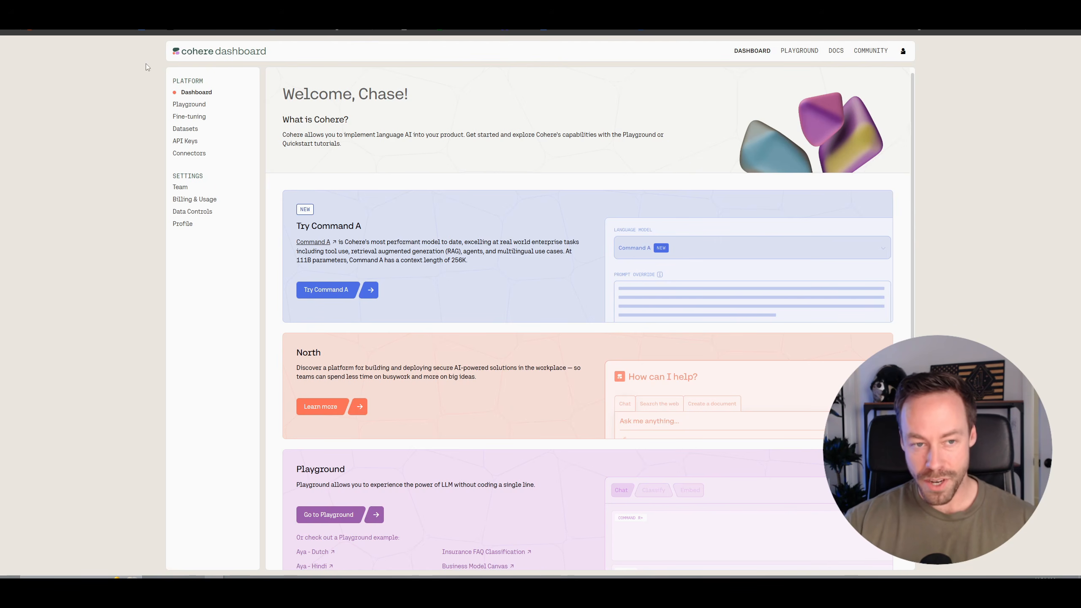
left_click(192, 146)
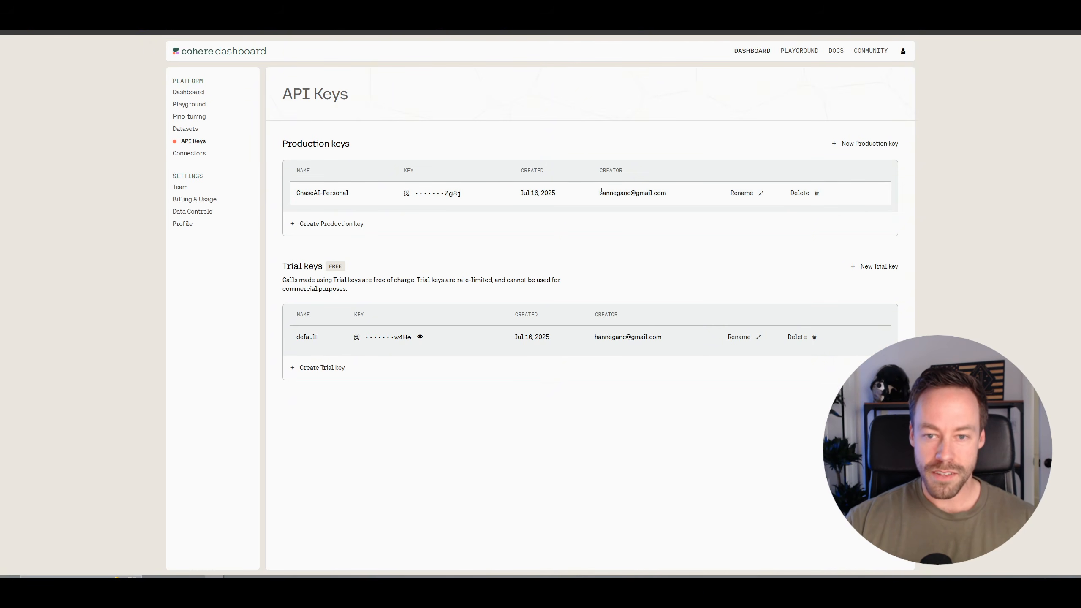
Generate a new Cohere production key named part5-demo and copy the API key.
left_click(443, 194)
left_click(334, 226)
left_click(497, 319)
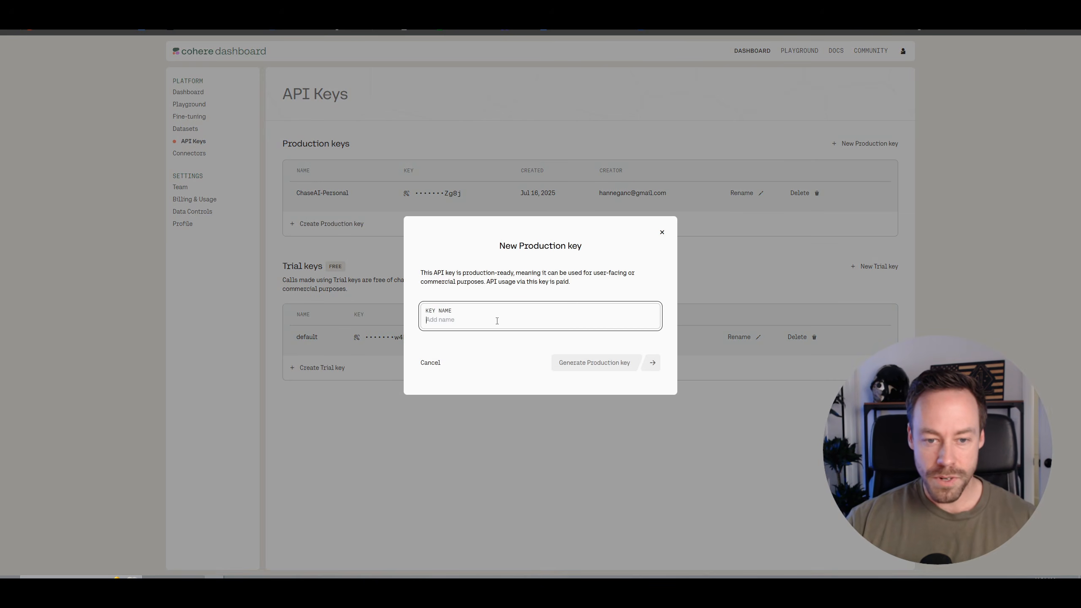
type("part5-demp")
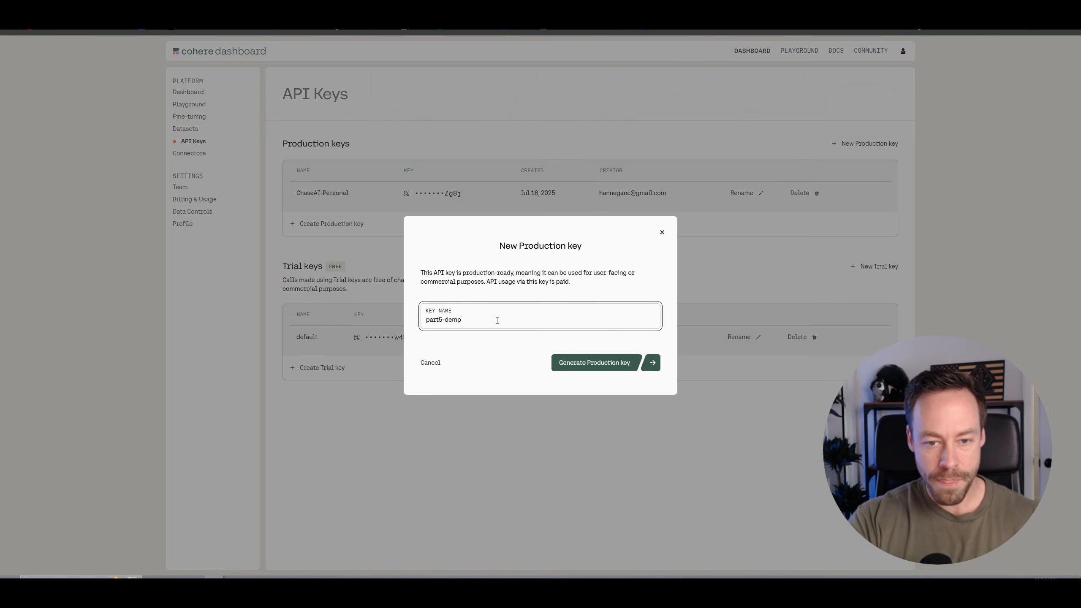
key("BackSpace")
type("o")
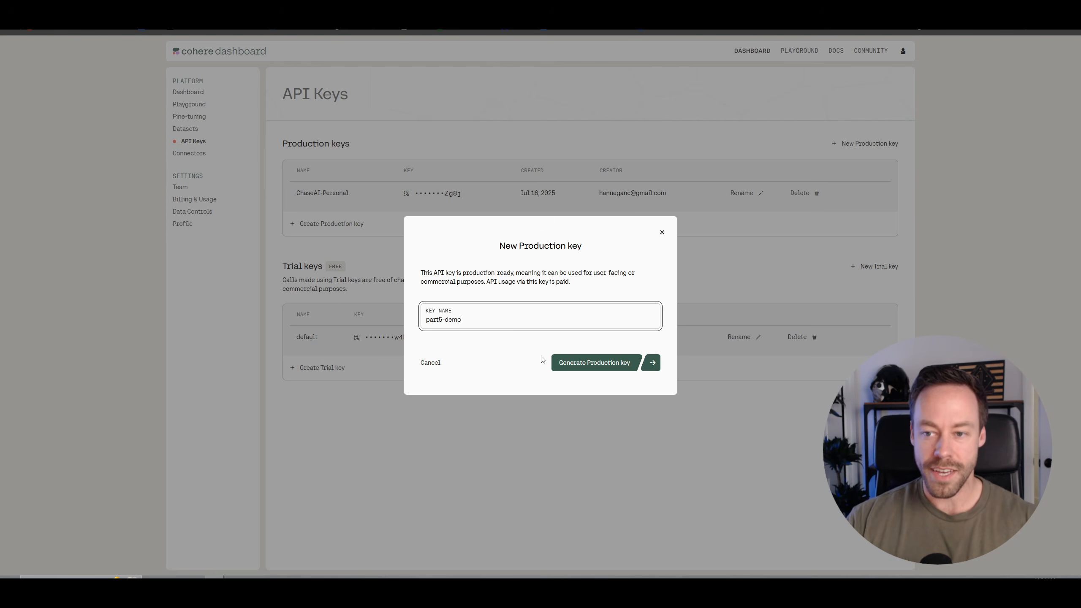
left_click(598, 364)
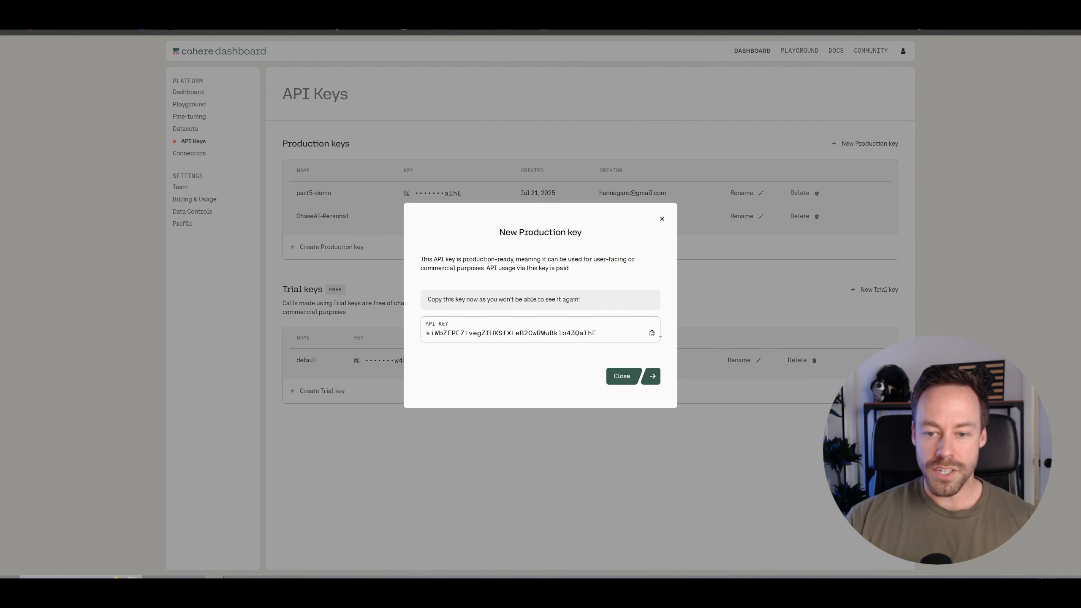
left_click(652, 333)
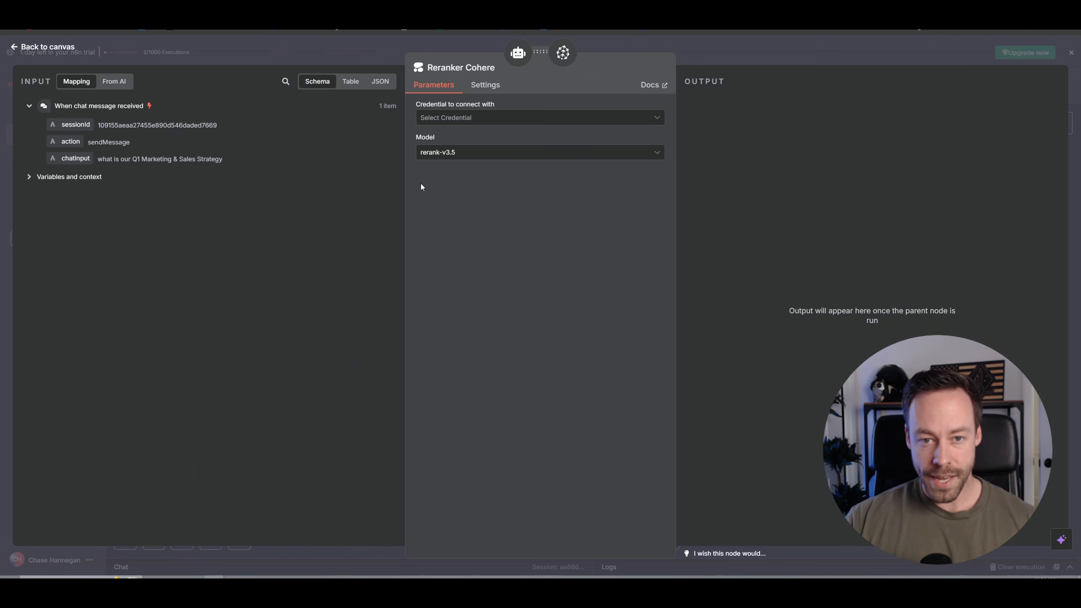
Back in n8n, create a CohereApi credential for the Reranker Cohere node with the copied API key and save it.
left_click(489, 117)
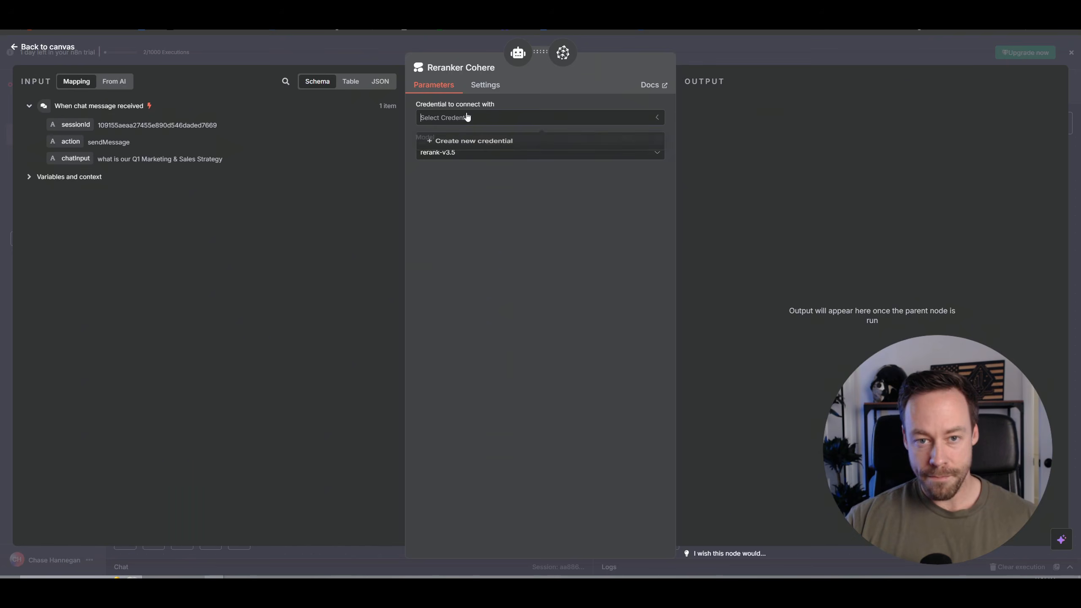
left_click(472, 143)
left_click(391, 240)
key("ctrl+v")
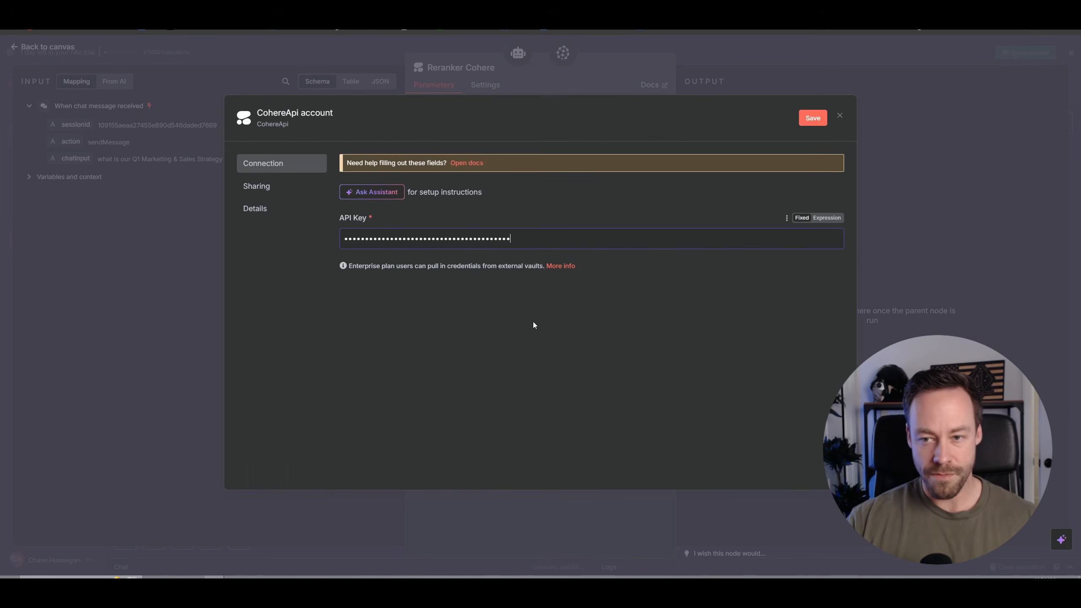
left_click(813, 121)
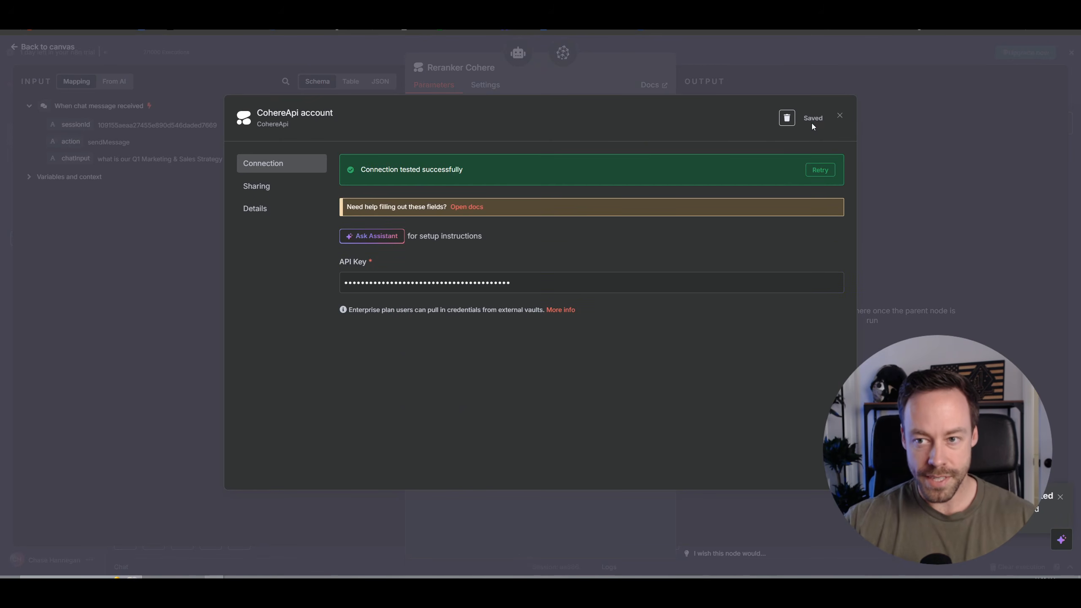
left_click(840, 116)
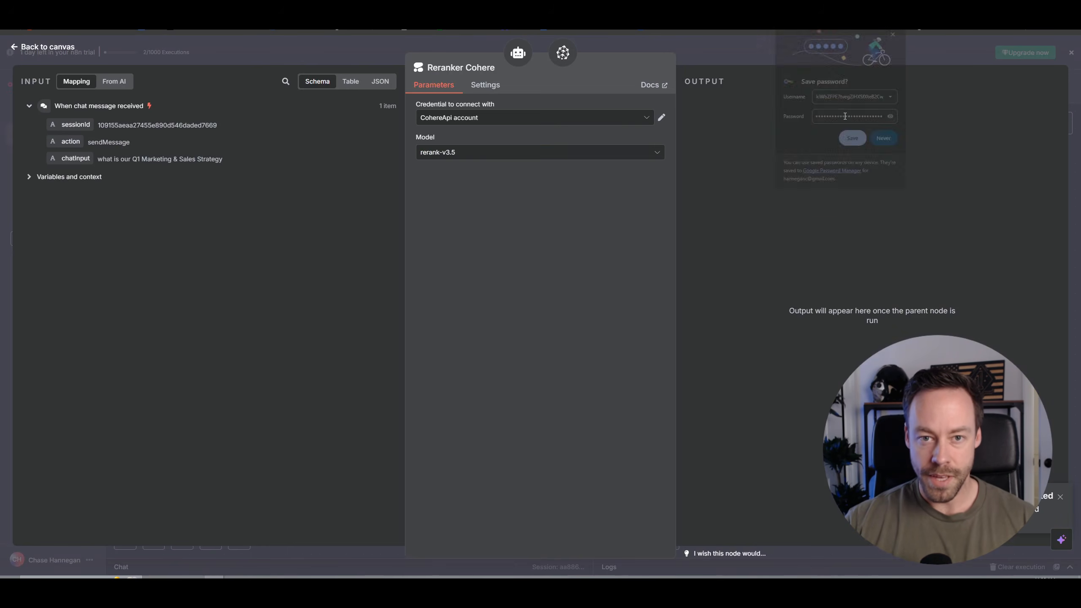
Return to the canvas, place the Reranker Cohere node beside Embeddings OpenAI1, and save the workflow.
left_click(52, 46)
left_click_drag(603, 305, 656, 289)
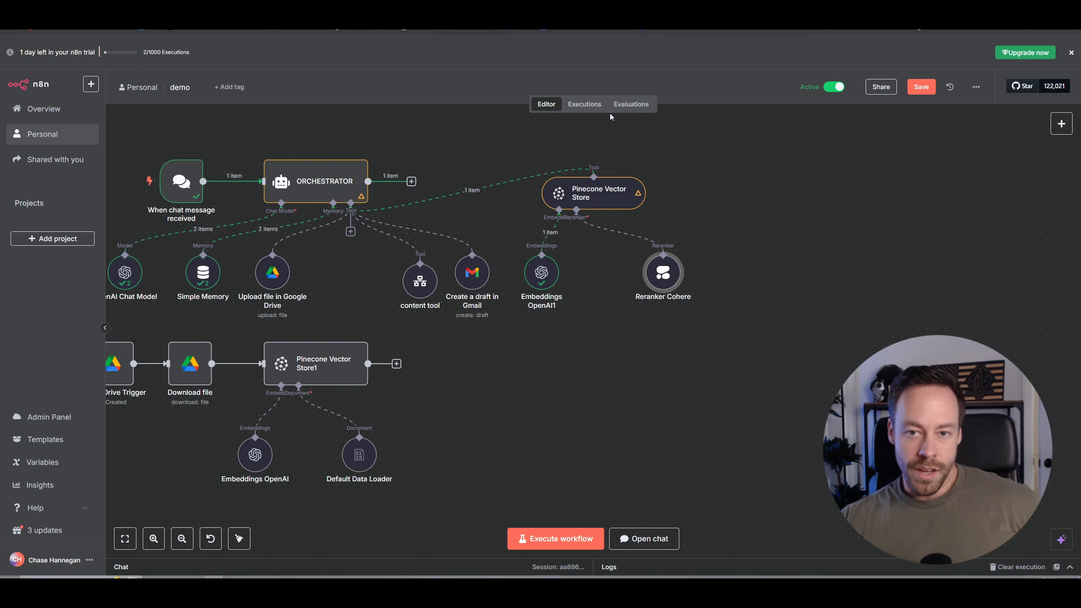
left_click(931, 91)
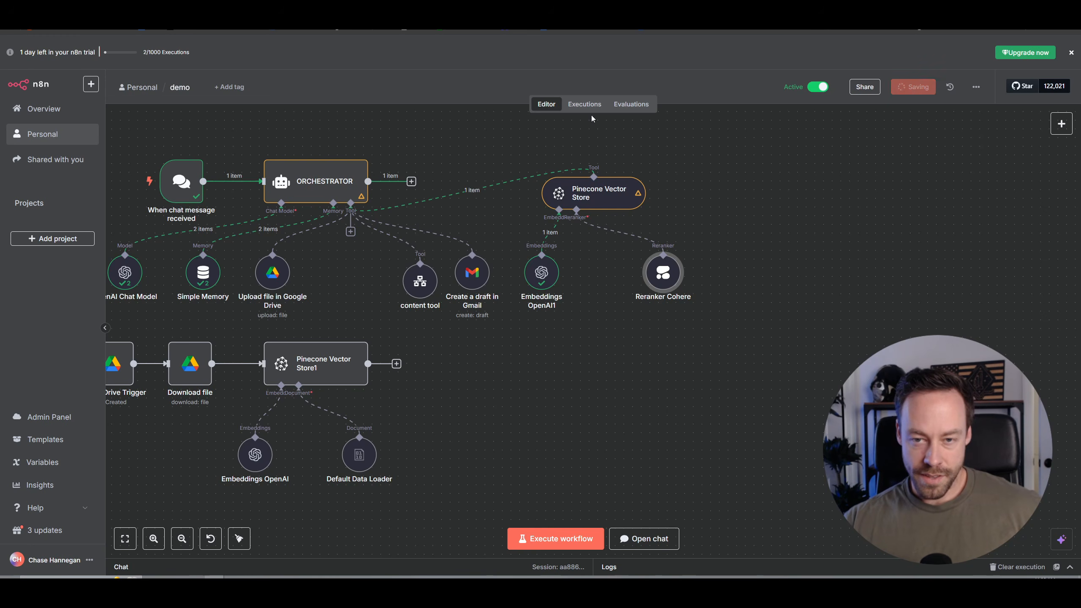
Review the output and logs of the Pinecone Vector Store tool in the Jul 21, 11:30:52 execution.
left_click(584, 103)
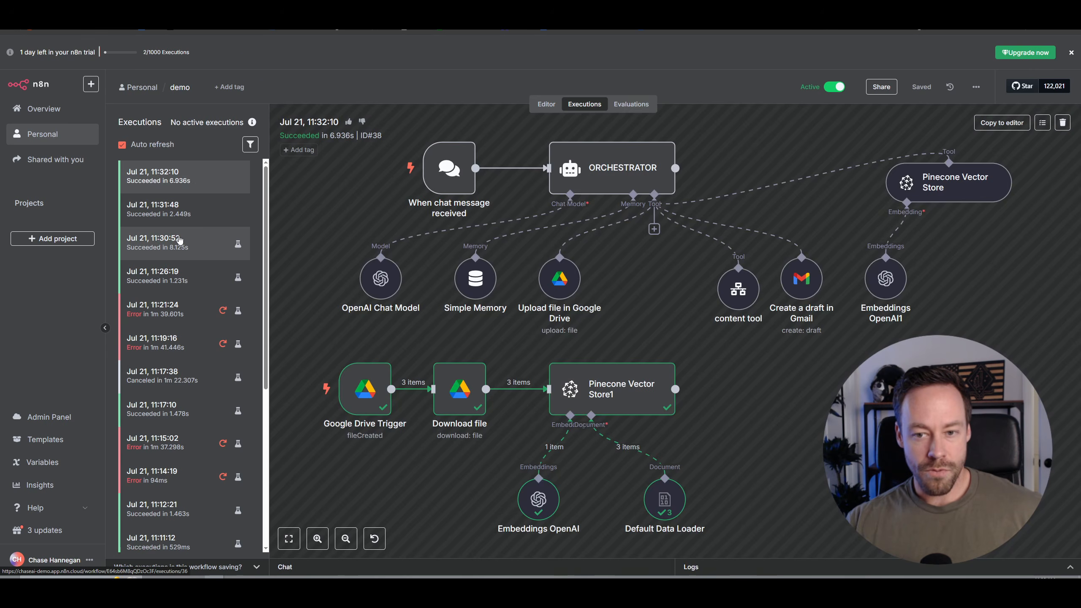
left_click(179, 239)
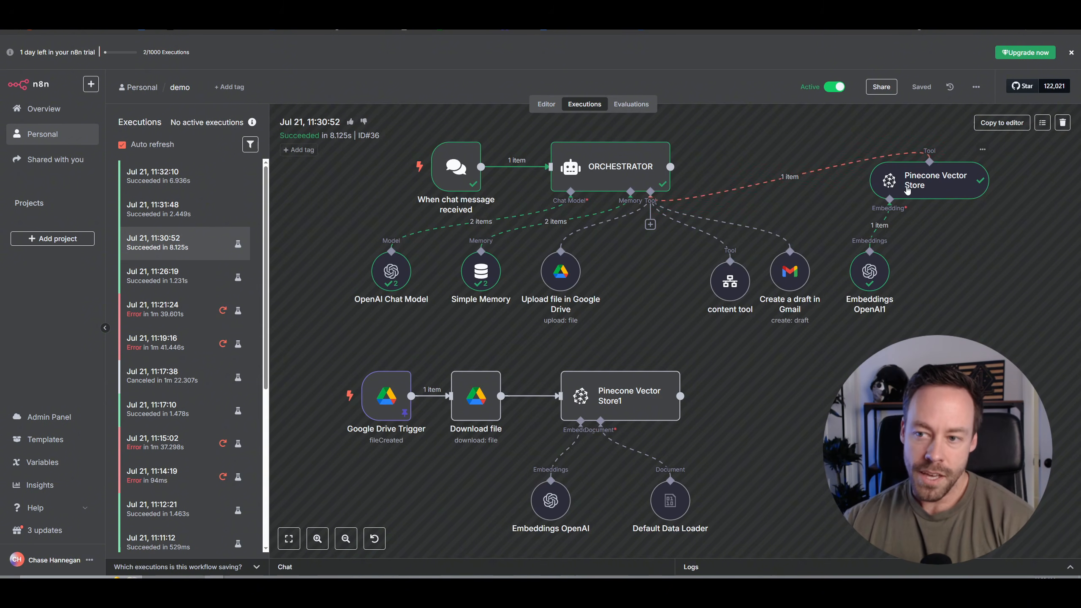
double_click(932, 182)
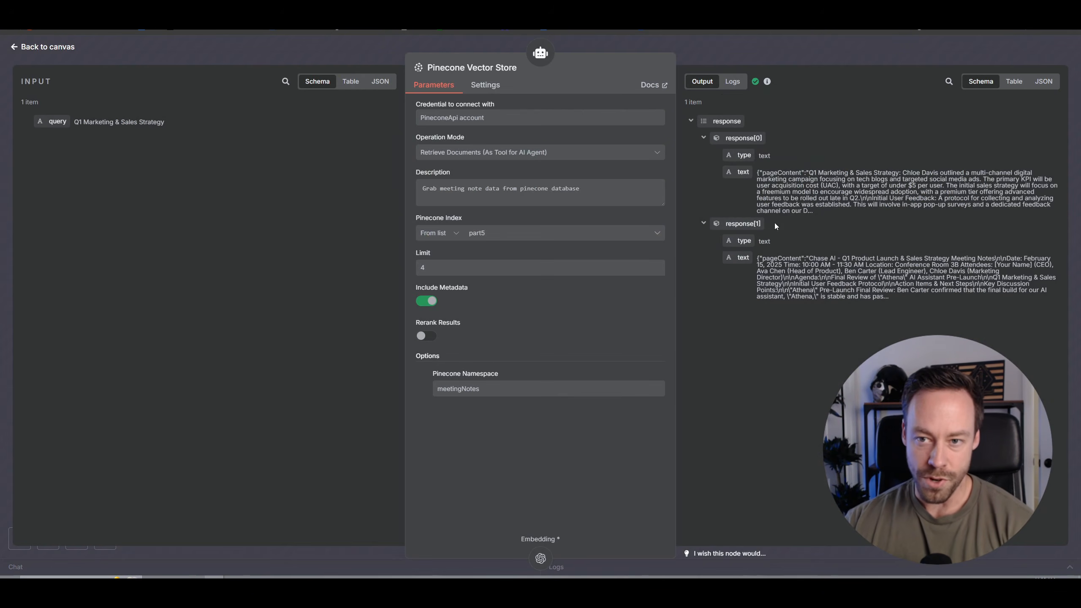
left_click(730, 85)
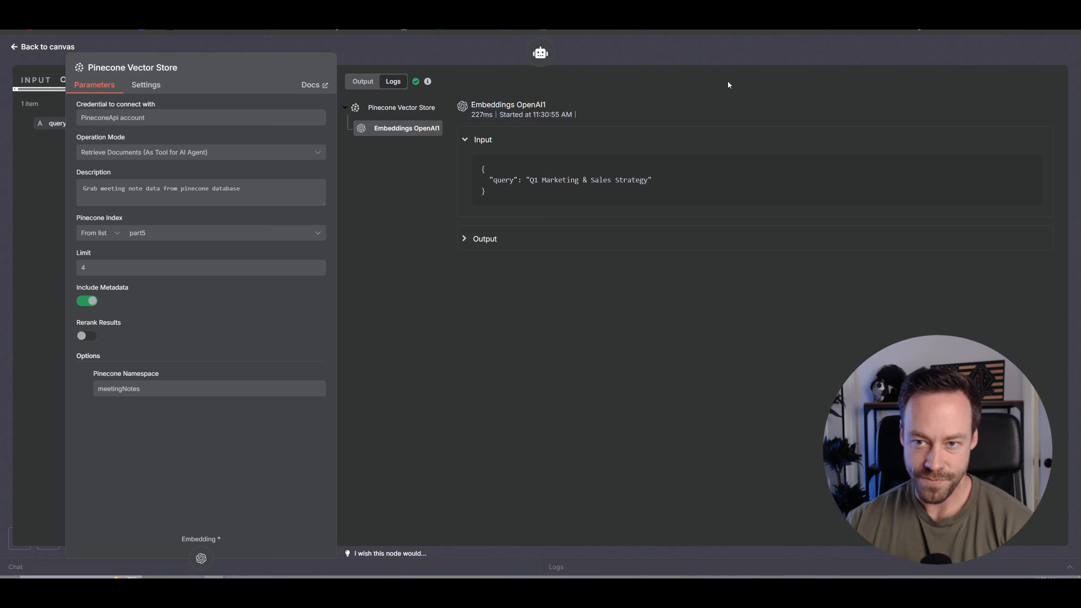
left_click(373, 86)
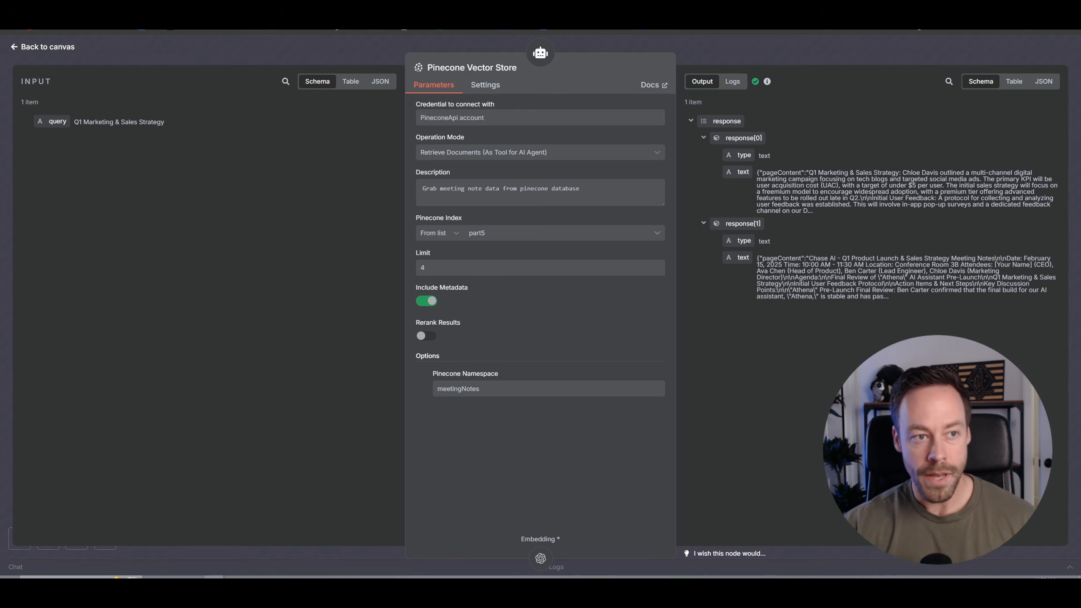
left_click(68, 48)
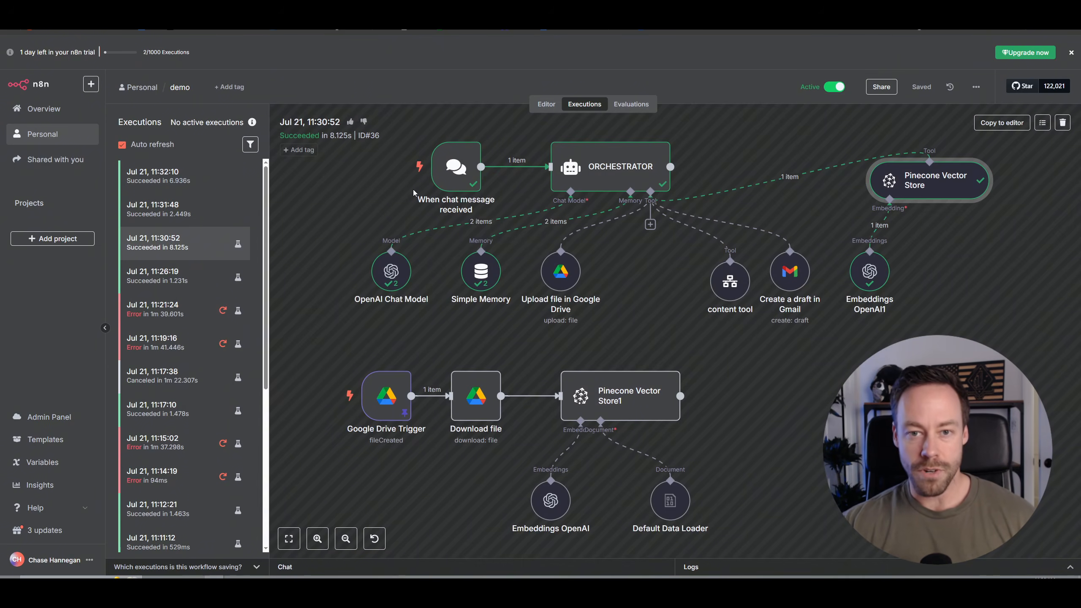
Return to the workflow editor, set the Pinecone Vector Store tool's Limit to 8, and save the workflow.
left_click(546, 104)
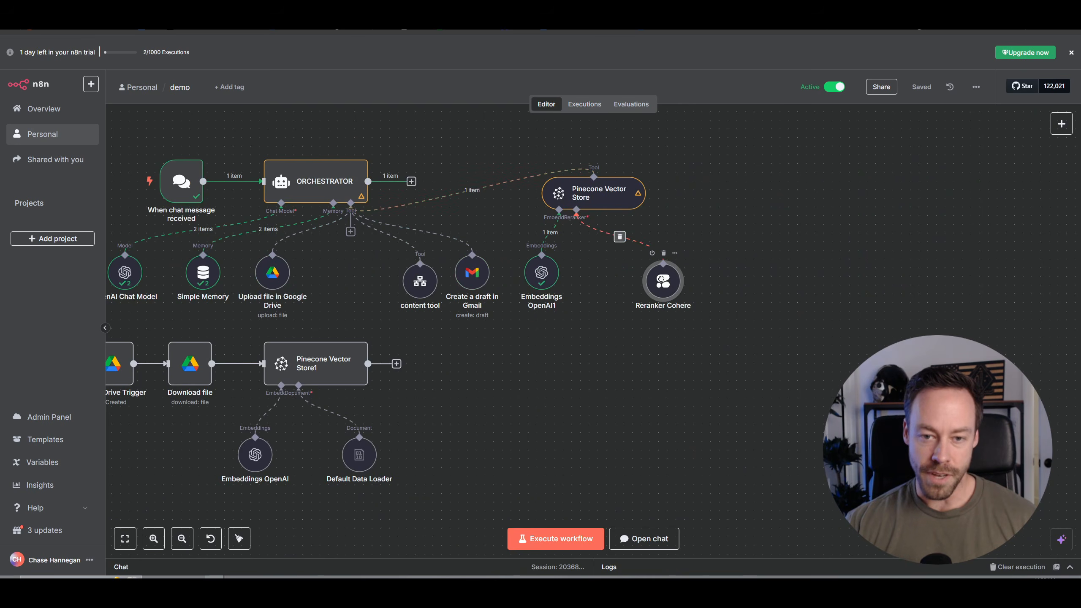
left_click_drag(555, 376, 751, 351)
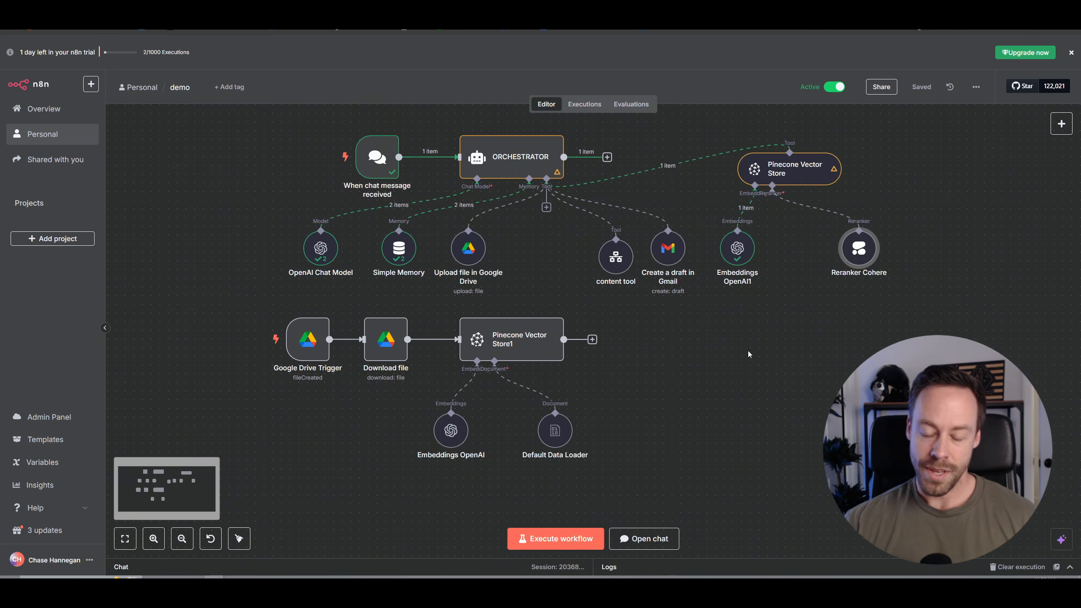
double_click(809, 169)
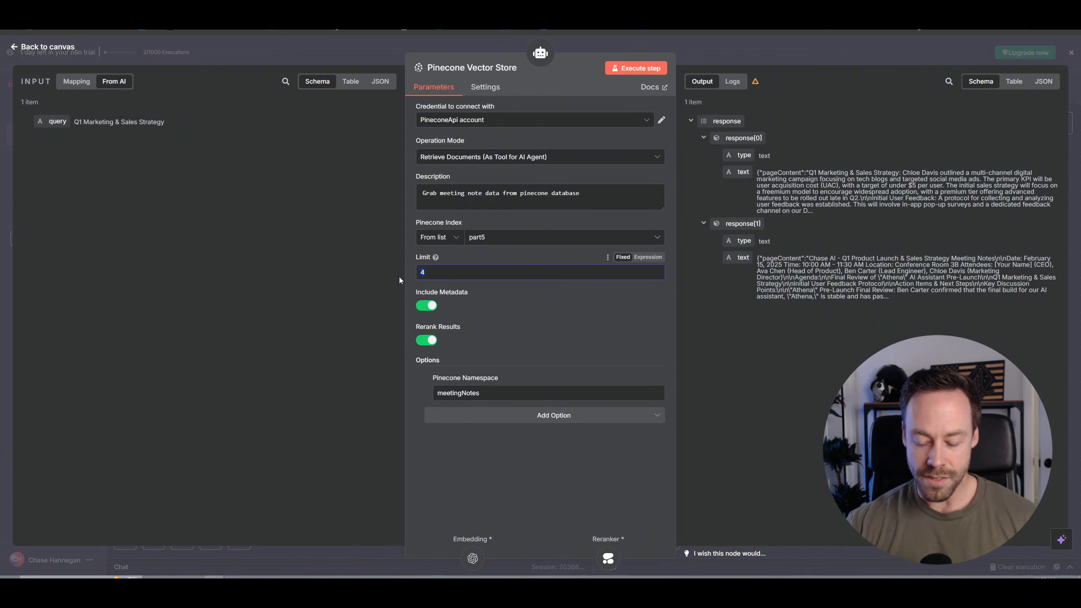
left_click(353, 270)
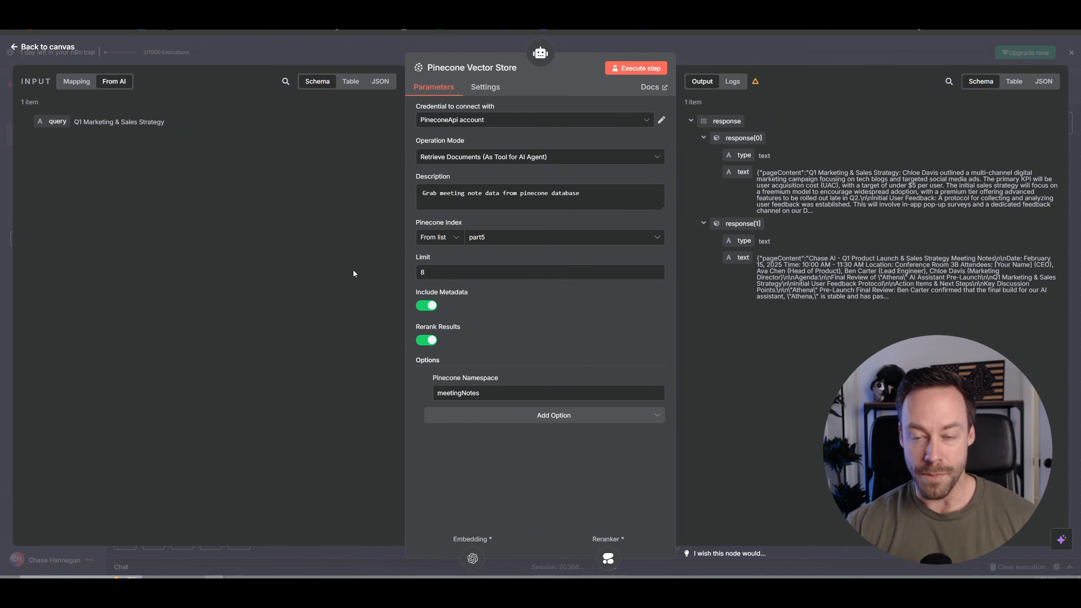
left_click(52, 47)
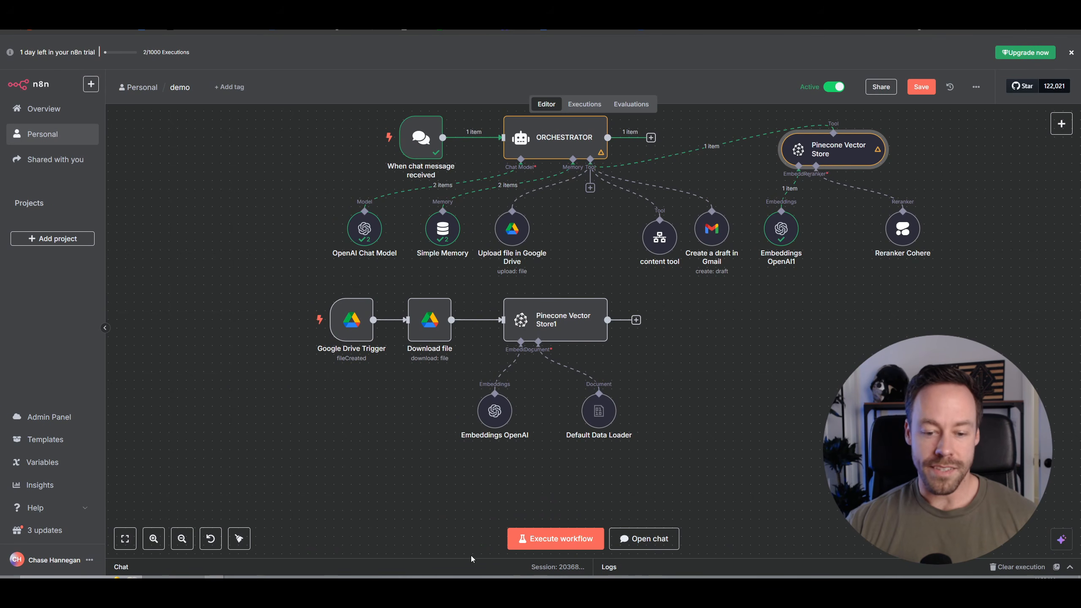
key("ctrl+s")
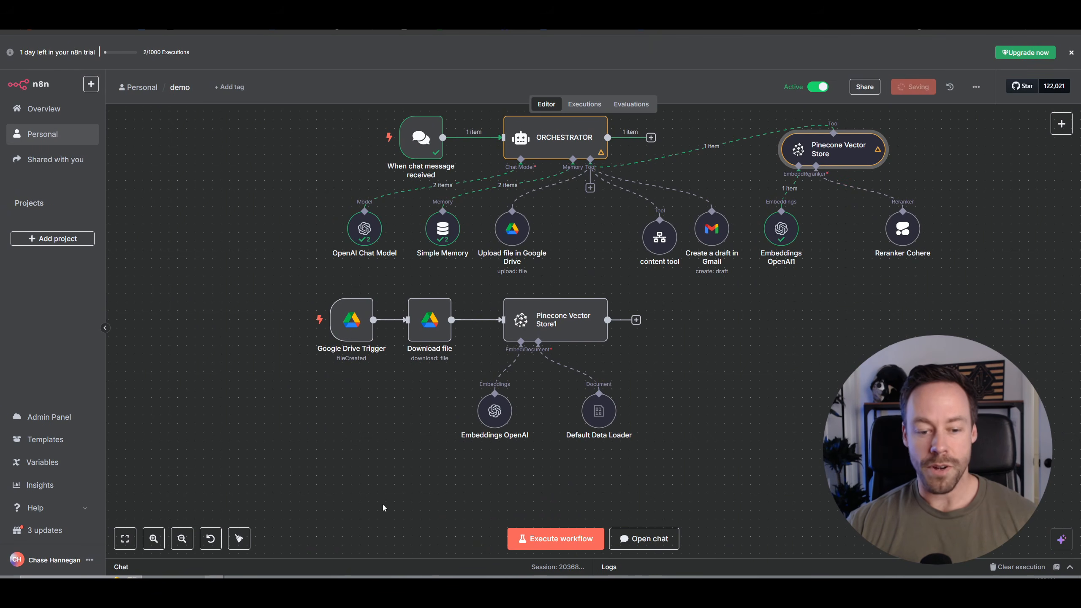
Open the workflow chat, send the message "what is our q1 strategy", and read through the reply.
left_click_drag(384, 559, 418, 343)
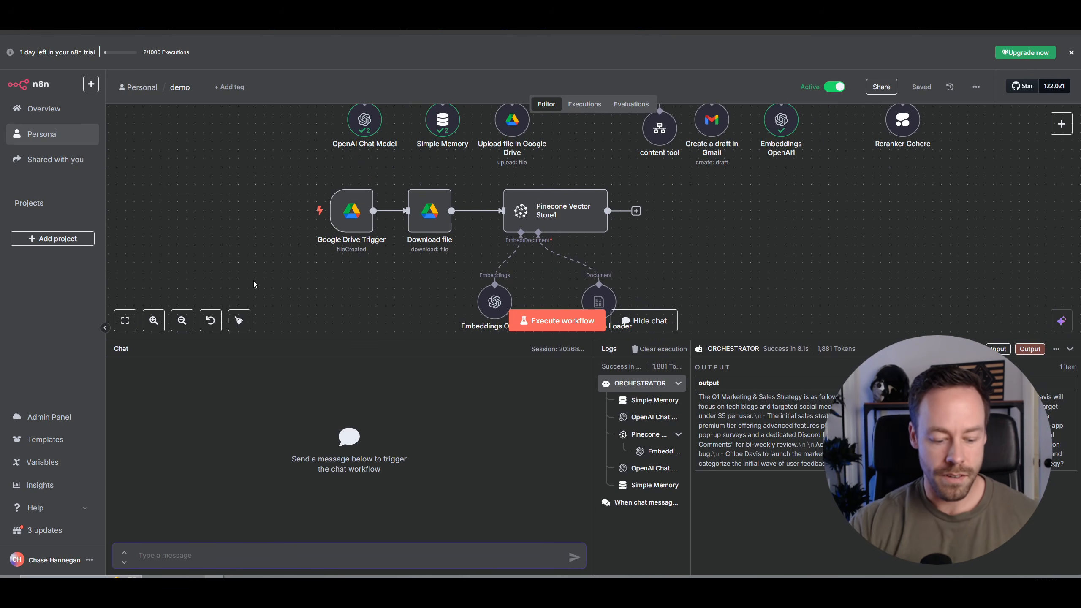
type("wha tis ou")
key("BackSpace")
key("BackSpace")
key("BackSpace")
key("BackSpace")
key("BackSpace")
key("BackSpace")
key("BackSpace")
key("BackSpace")
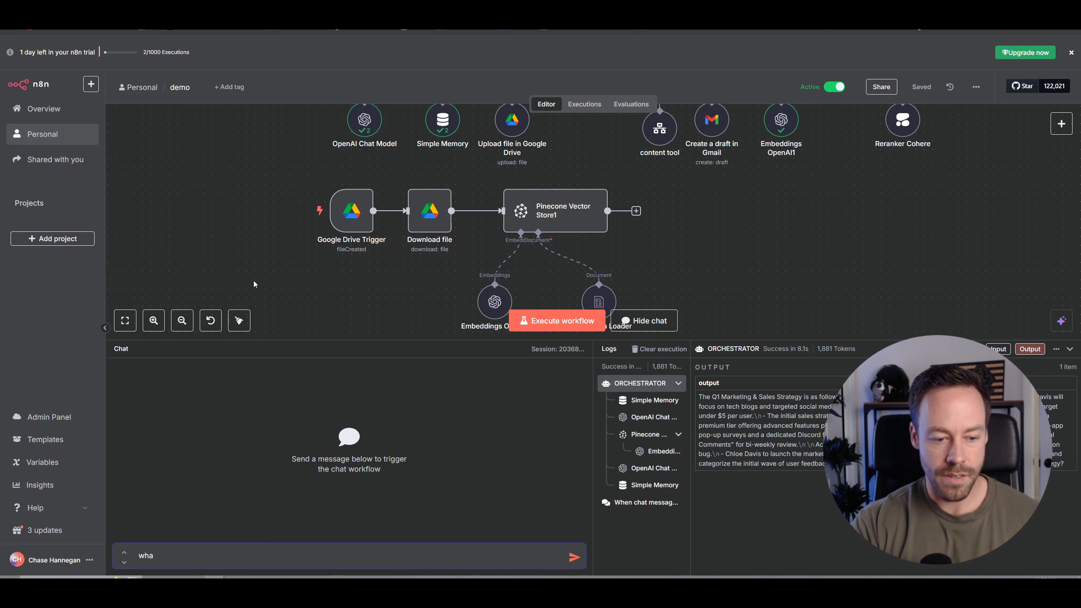
type("at is our w")
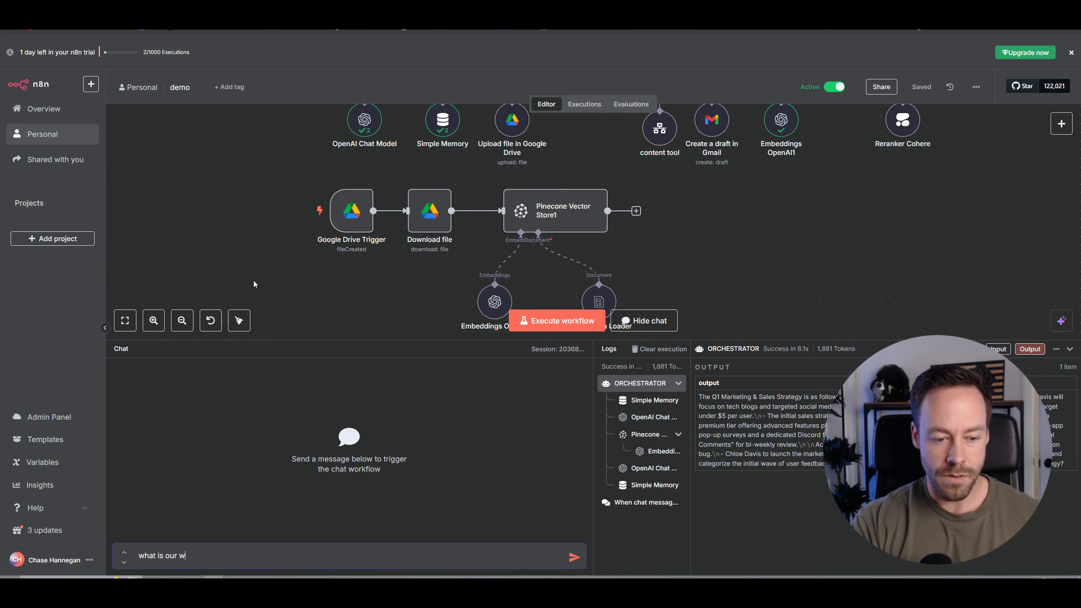
type("1 strategy")
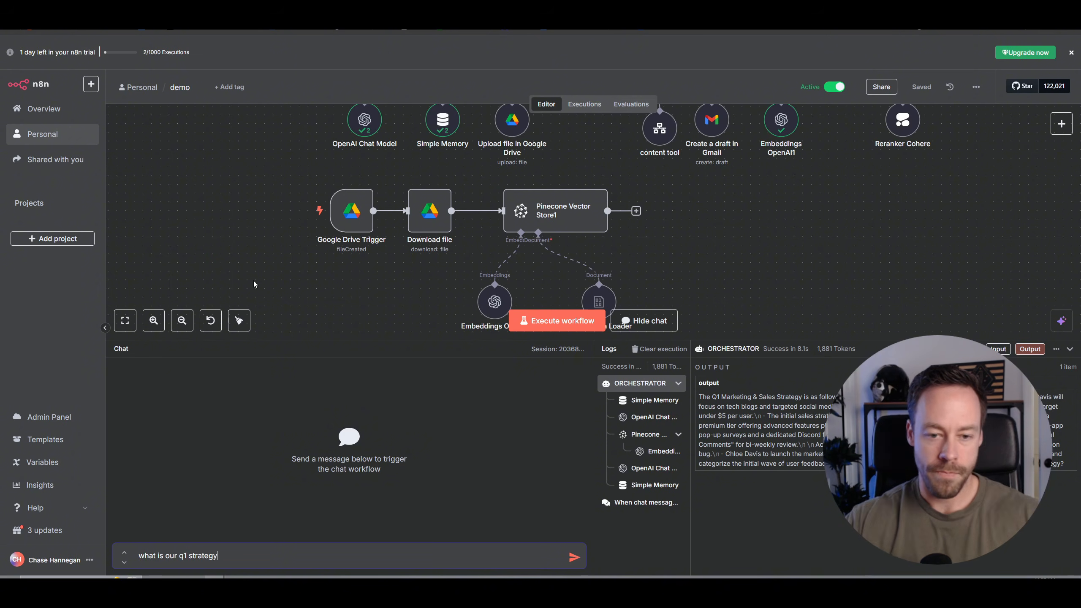
key("Return")
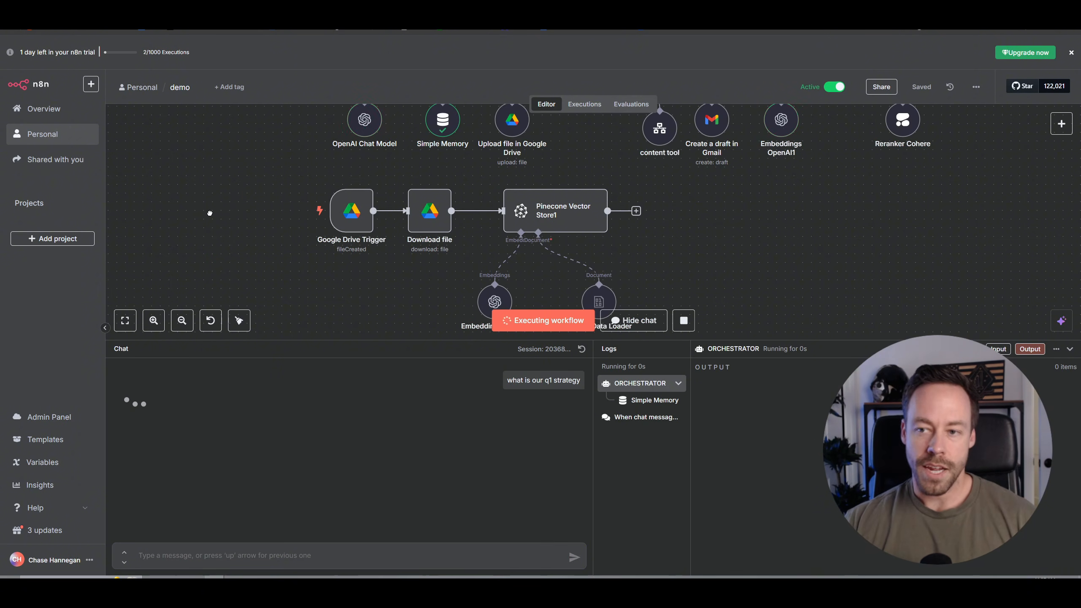
scroll(210, 213, "up", 5)
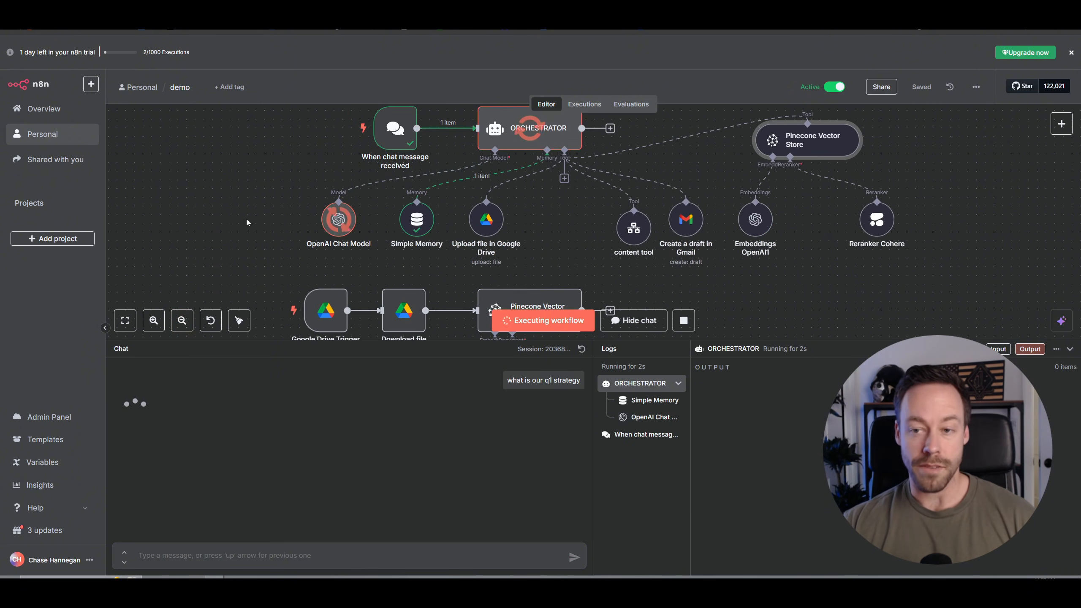
scroll(246, 219, "up", 1)
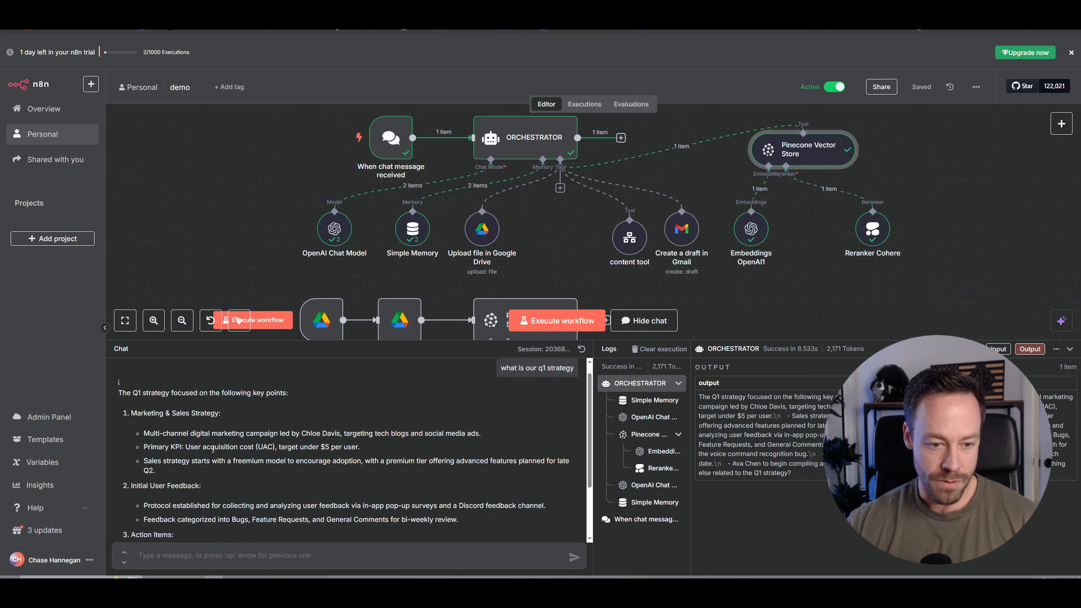
scroll(283, 443, "down", 3)
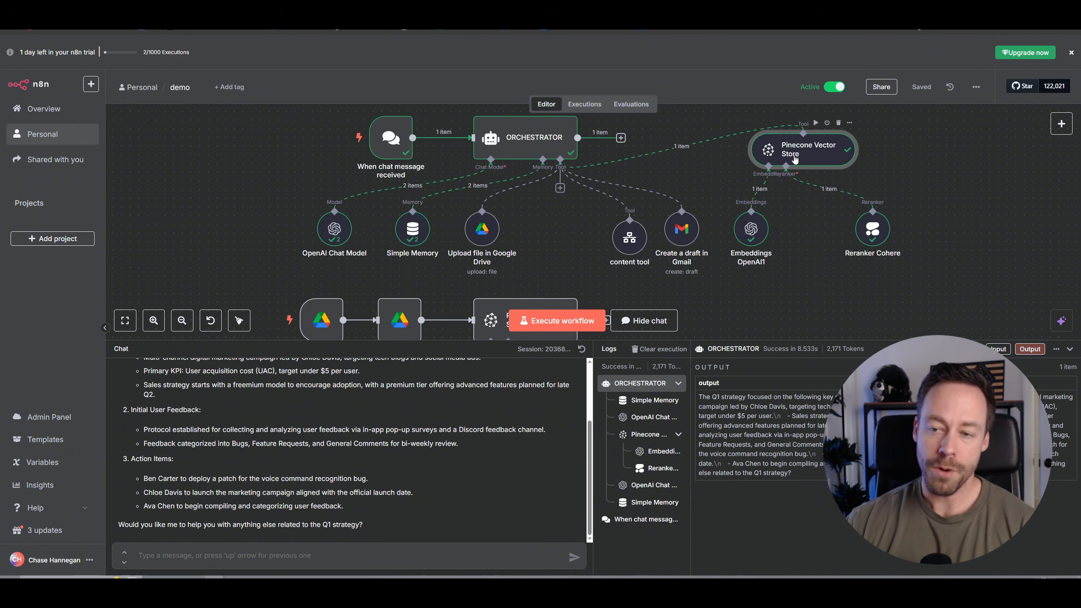
Open the Pinecone Vector Store tool's run logs and examine the documents passed as input to Reranker Cohere.
double_click(800, 155)
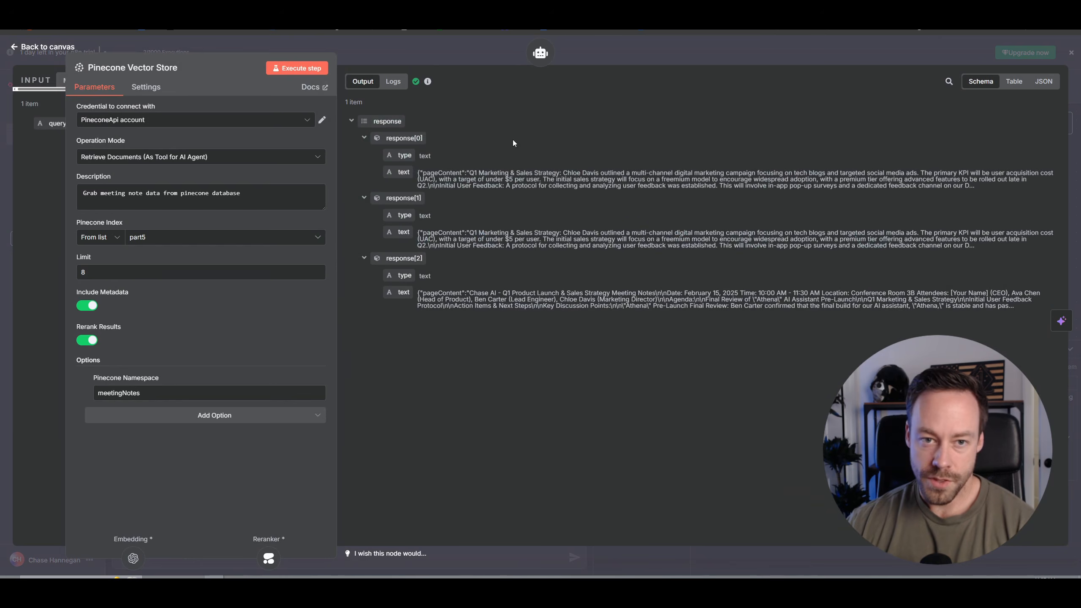
left_click(392, 82)
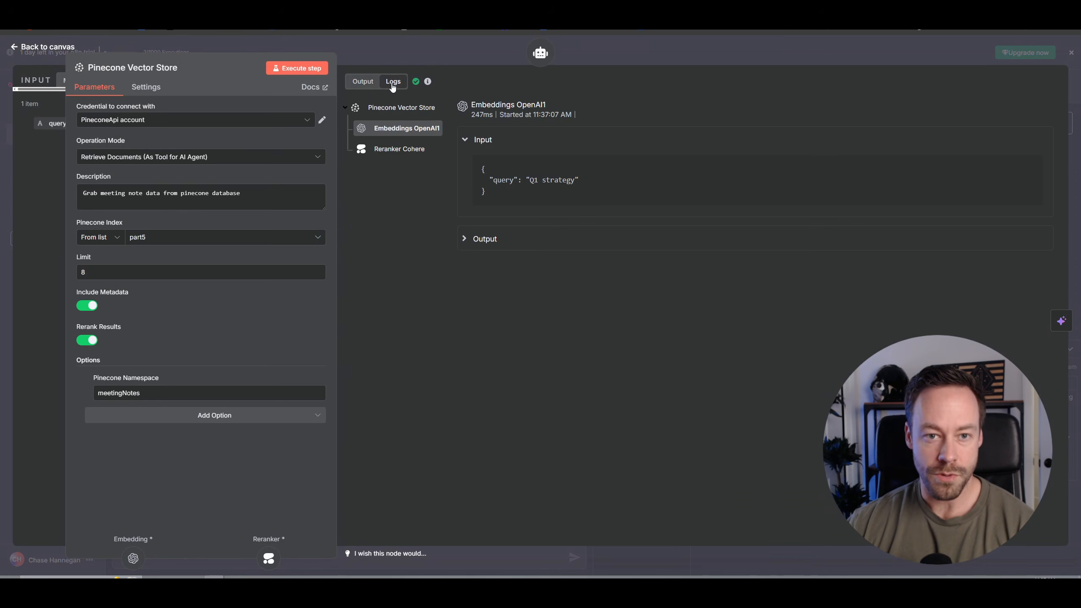
left_click(396, 149)
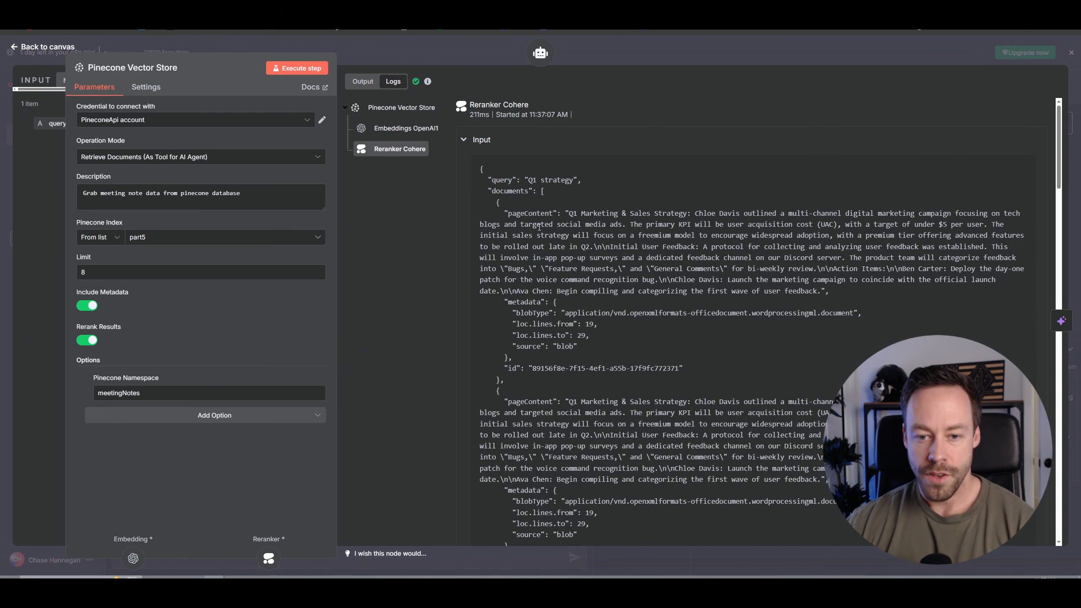
scroll(539, 227, "down", 2)
scroll(537, 234, "up", 2)
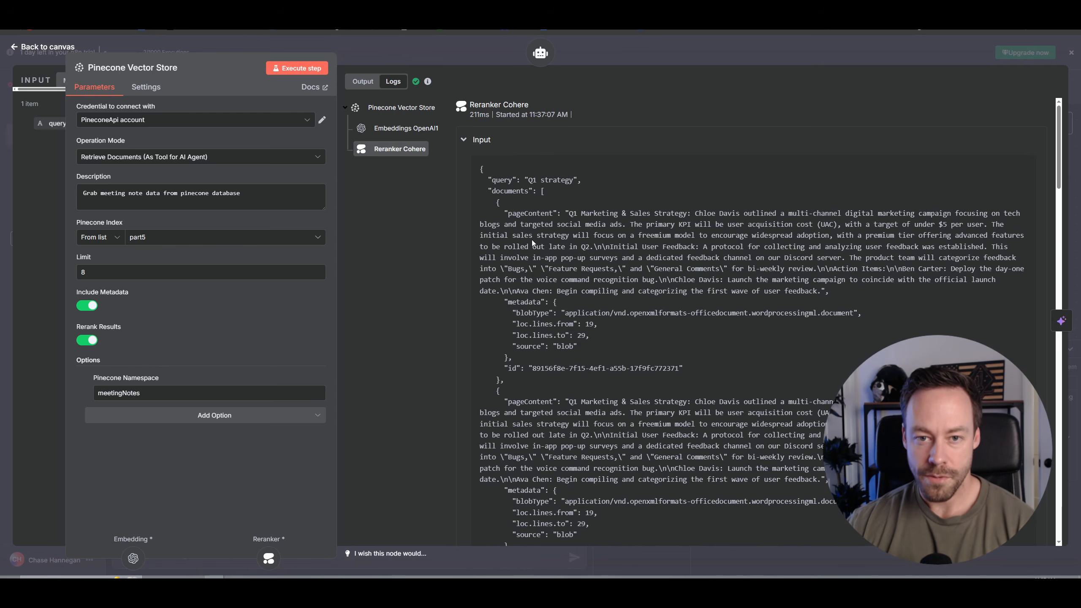
scroll(528, 224, "down", 5)
scroll(553, 247, "up", 5)
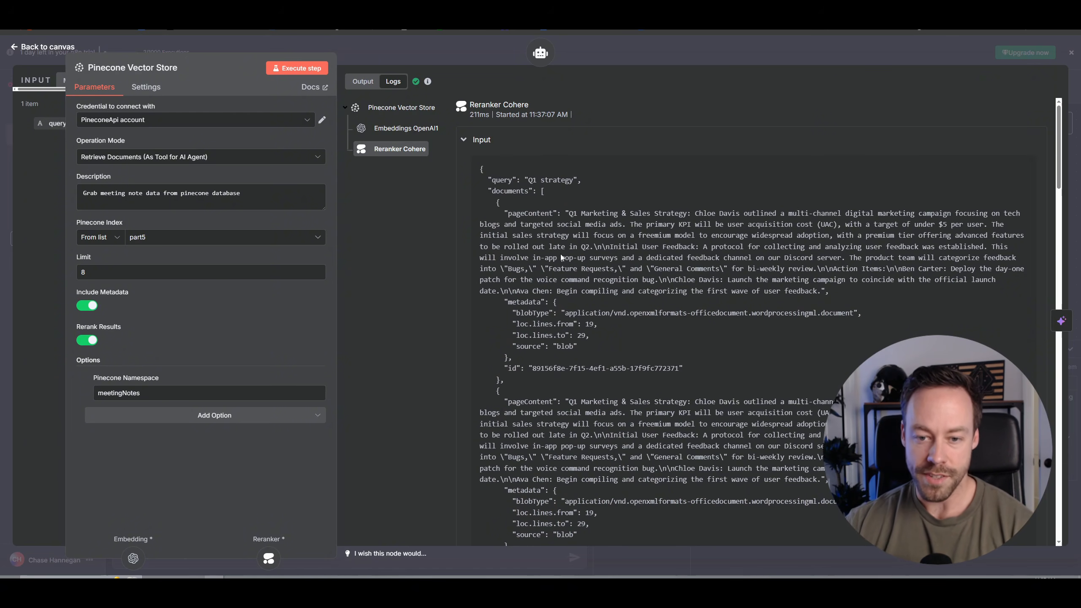
scroll(613, 285, "down", 8)
scroll(602, 274, "down", 15)
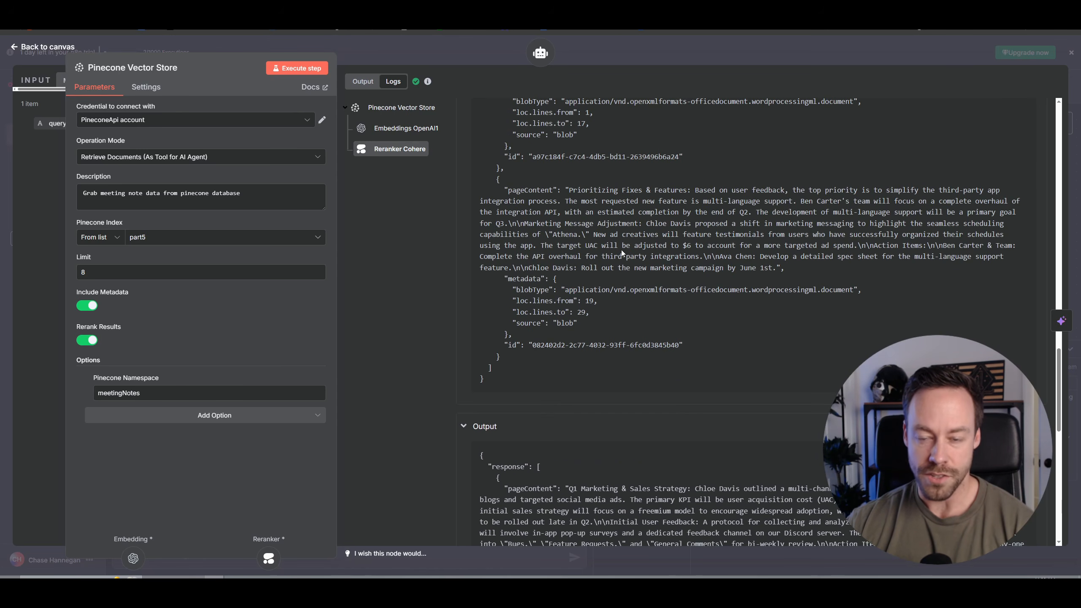
scroll(621, 253, "up", 10)
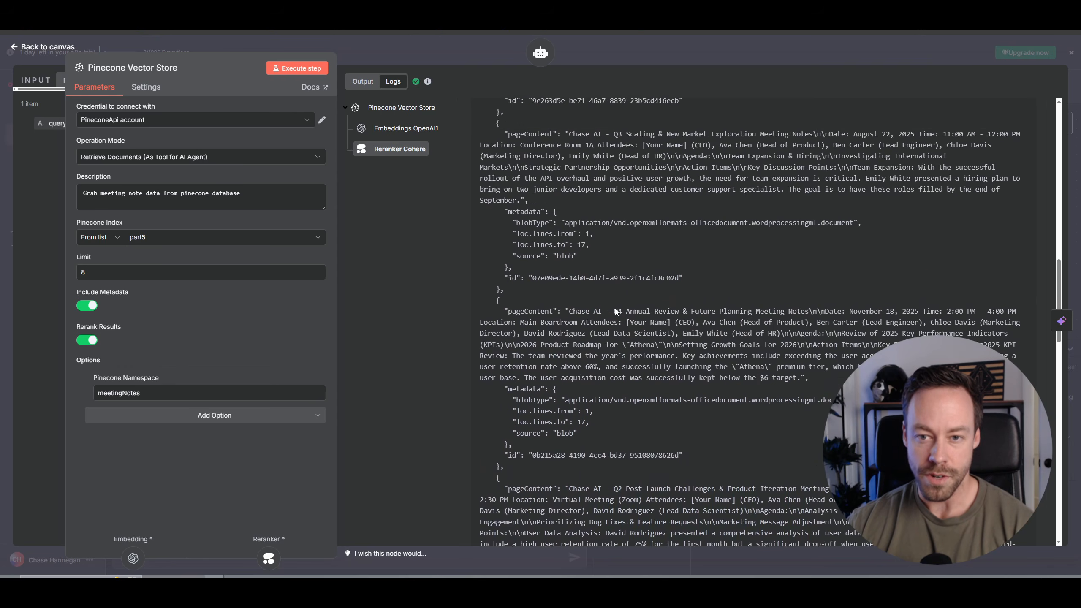
scroll(616, 312, "up", 10)
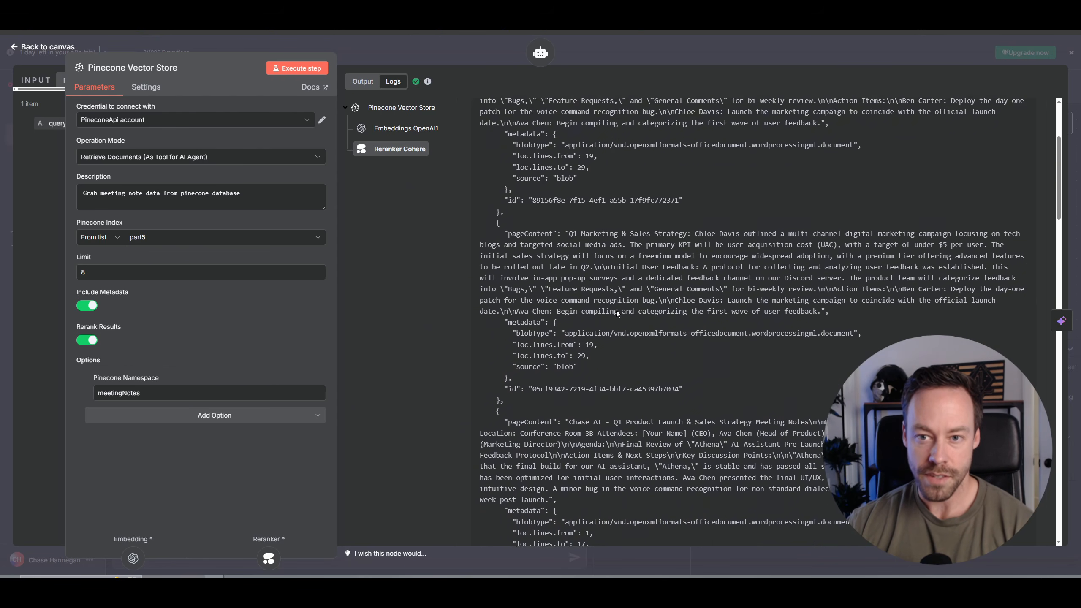
Compare the content and relevance scores of the documents in the Reranker Cohere log's output.
scroll(617, 313, "down", 15)
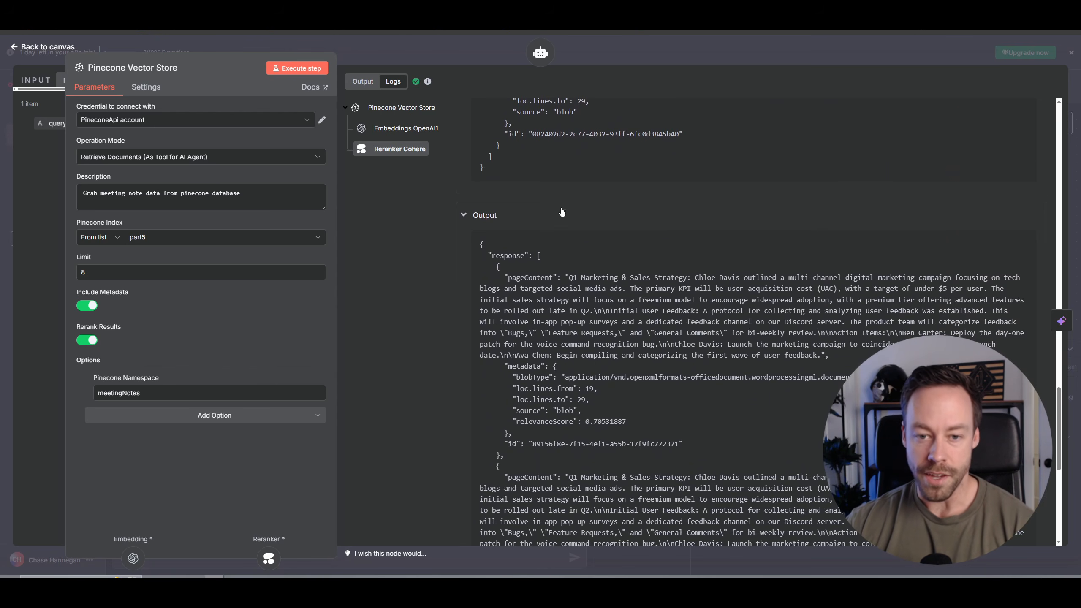
scroll(806, 200, "down", 3)
scroll(535, 369, "down", 4)
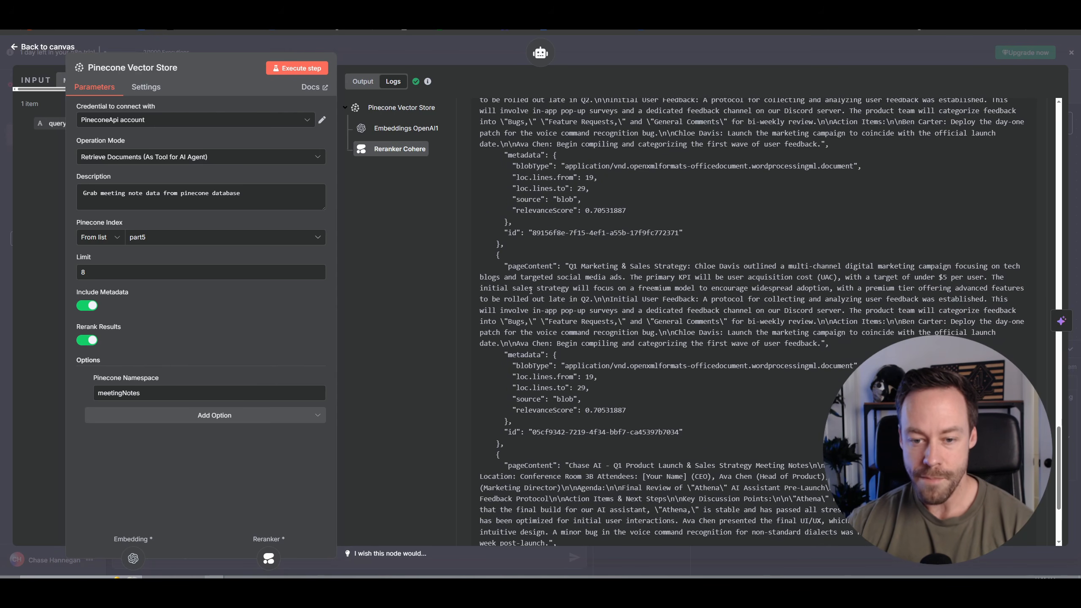
scroll(536, 363, "down", 2)
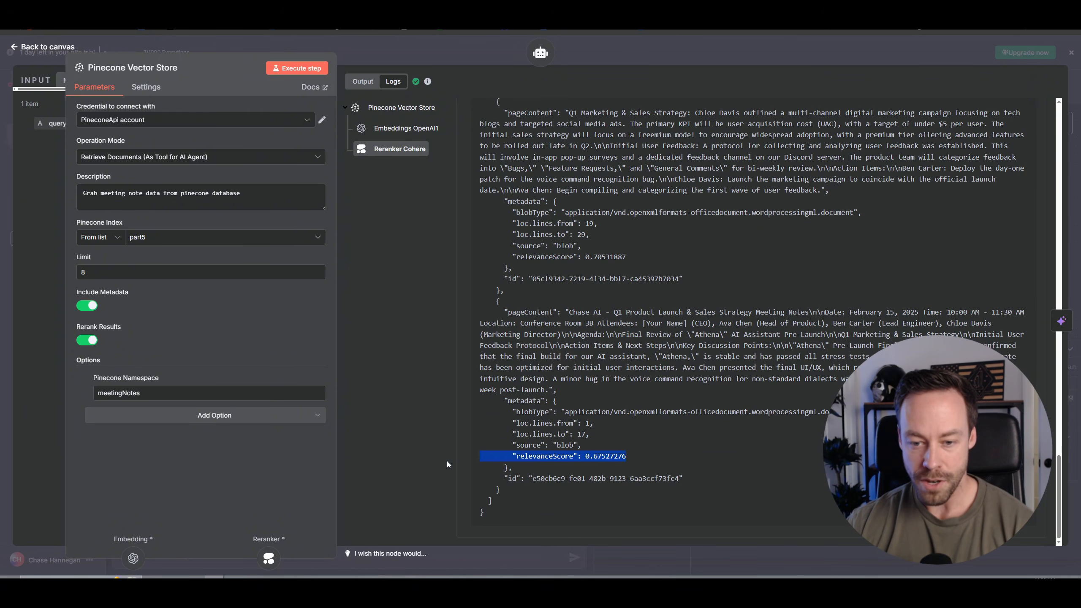
left_click_drag(448, 464, 446, 459)
scroll(712, 222, "up", 6)
left_click(717, 314)
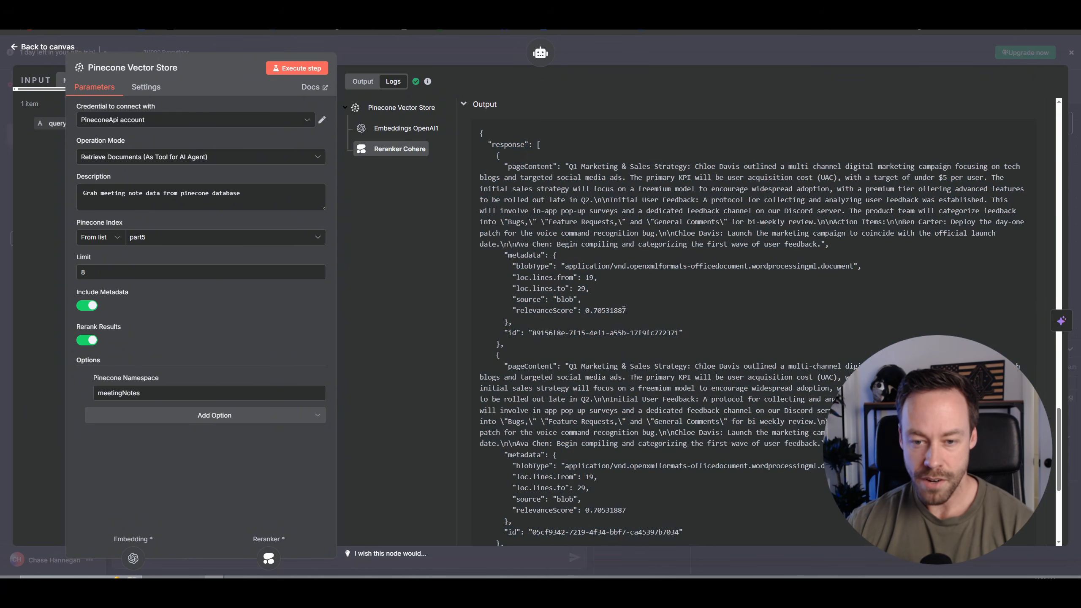
scroll(581, 323, "down", 5)
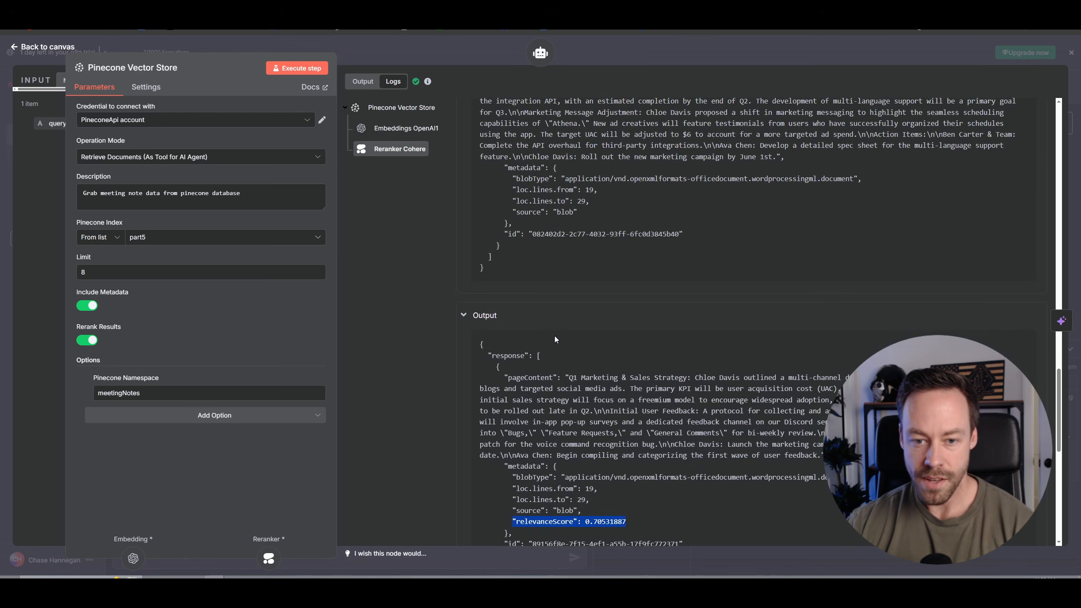
scroll(581, 322, "down", 1)
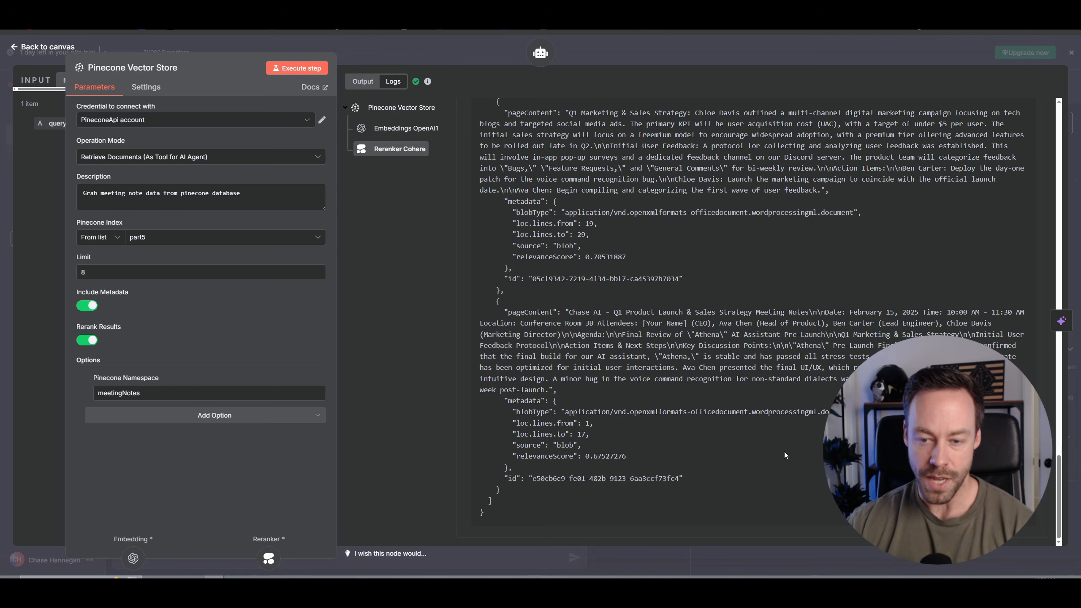
scroll(579, 261, "up", 3)
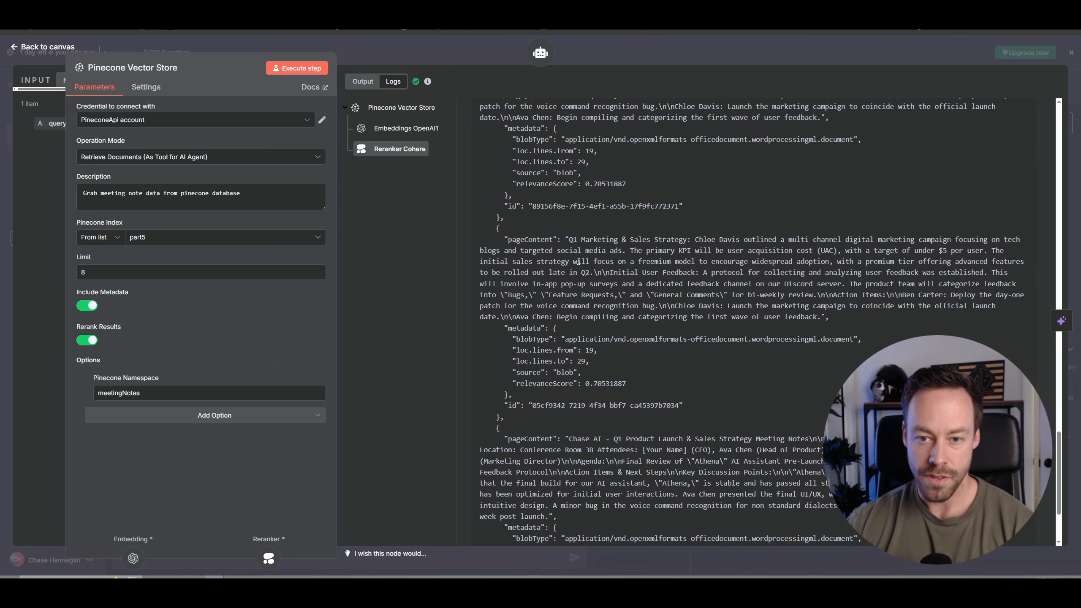
left_click_drag(562, 239, 718, 250)
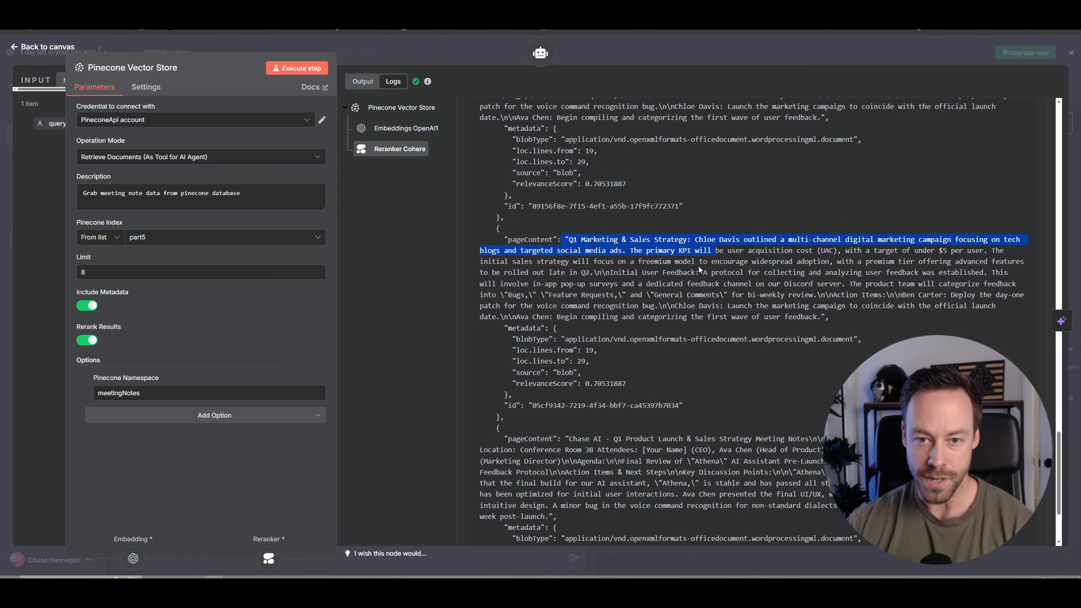
scroll(696, 266, "up", 1)
scroll(621, 264, "down", 4)
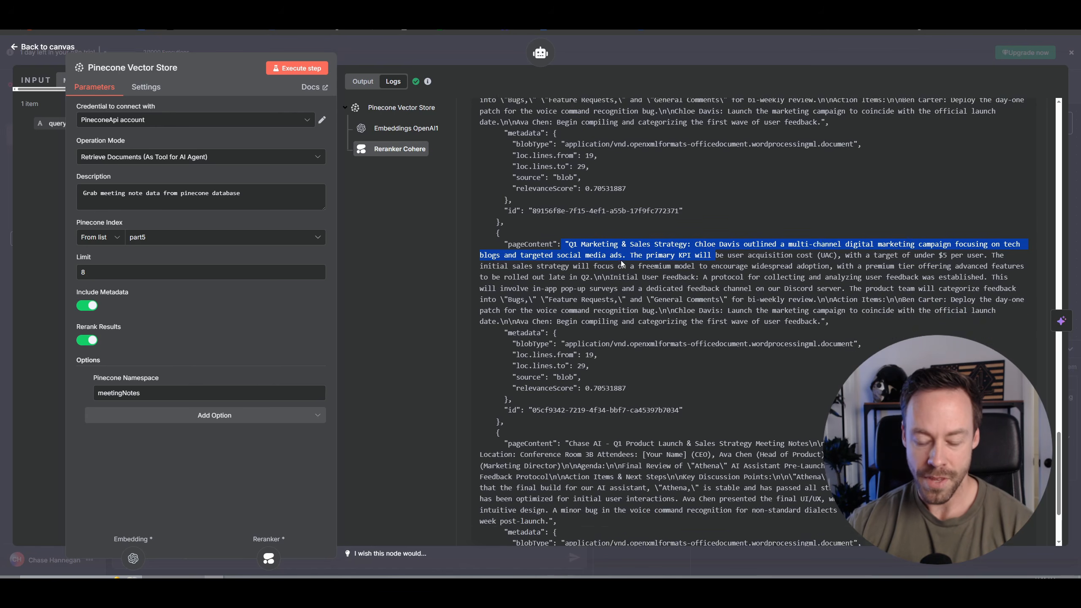
double_click(607, 453)
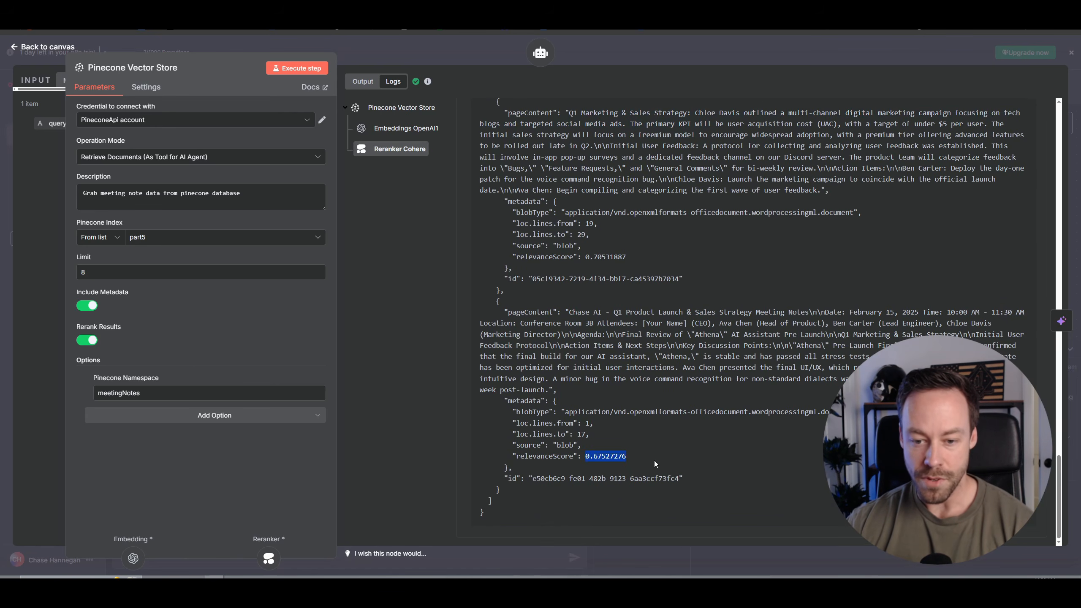
scroll(649, 453, "up", 8)
left_click_drag(637, 335, 615, 339)
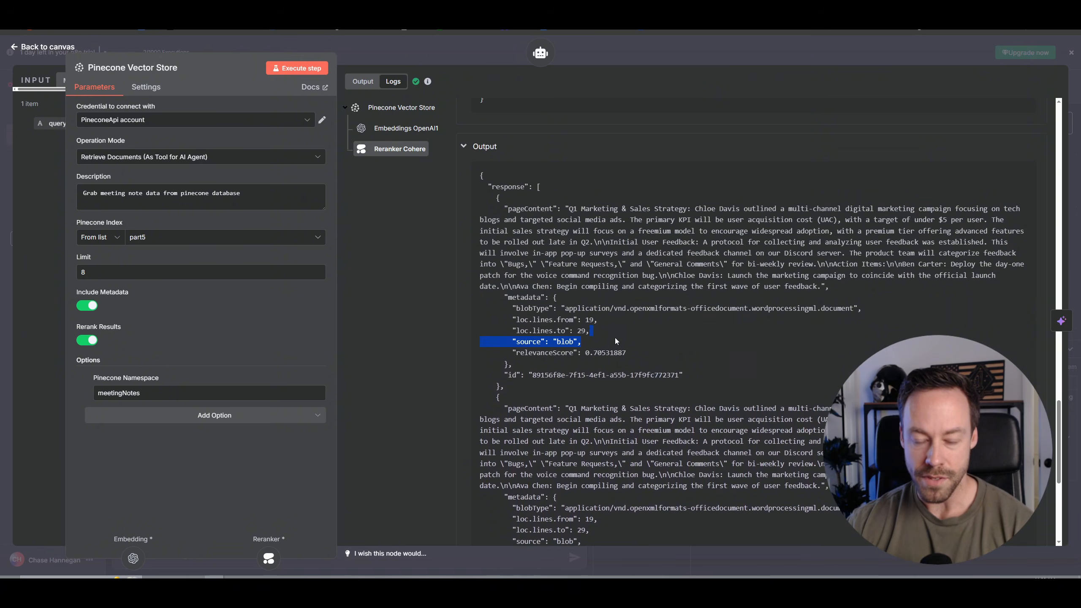
left_click(416, 287)
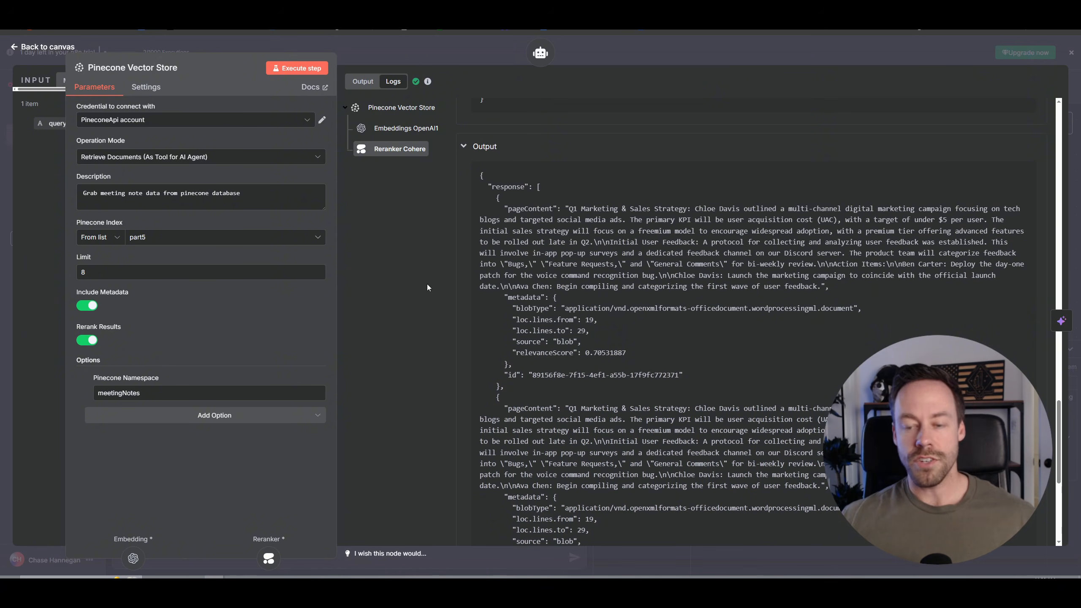
Return to the canvas, move the Reranker Cohere node closer to Embeddings OpenAI1, collapse the chat and logs, and save the workflow.
left_click(41, 48)
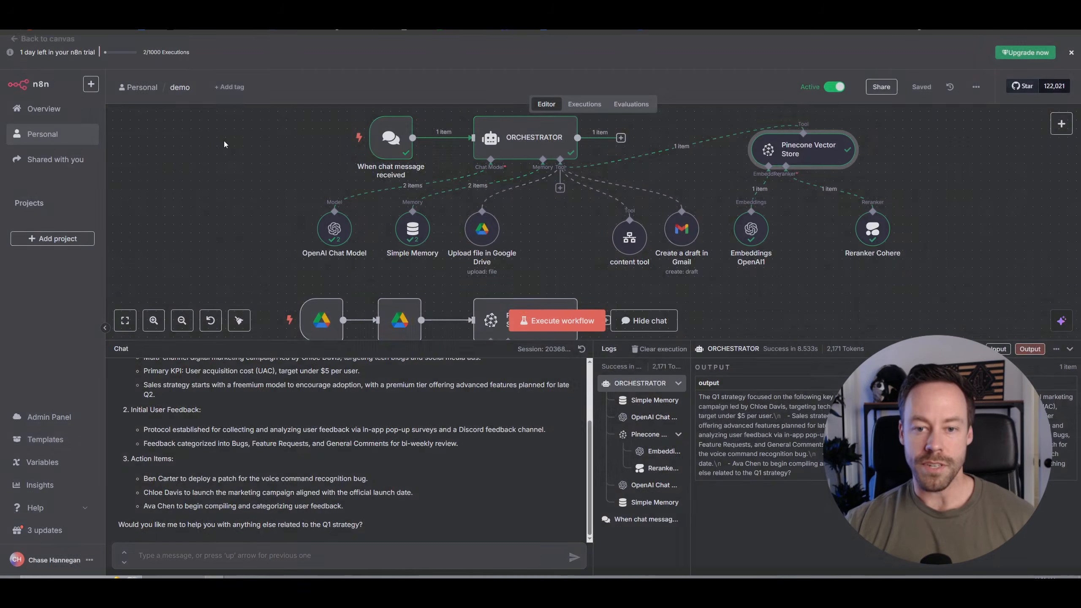
left_click_drag(877, 230, 860, 231)
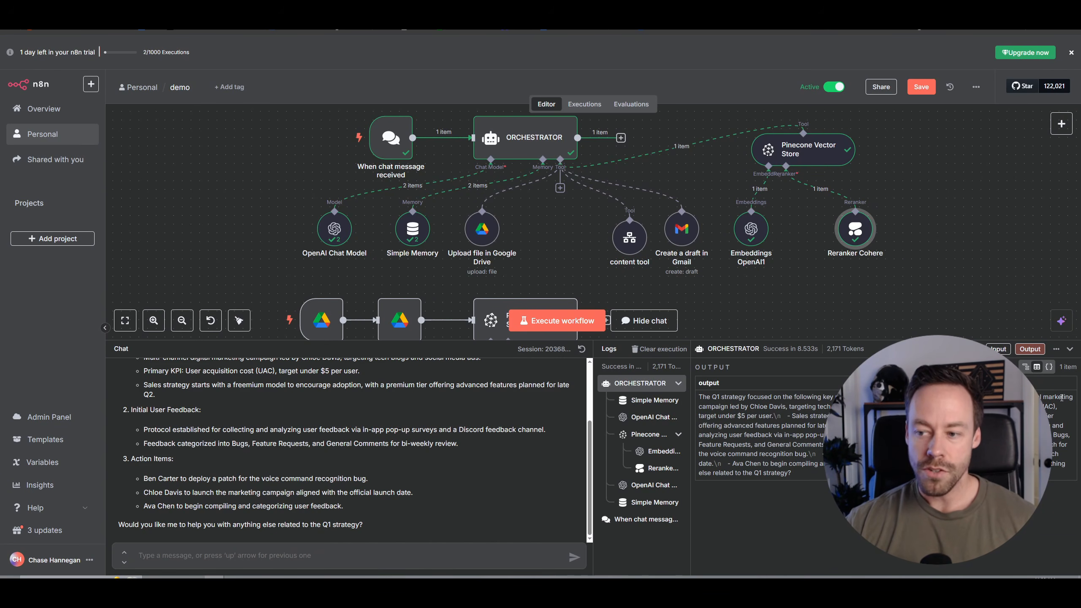
left_click(1070, 349)
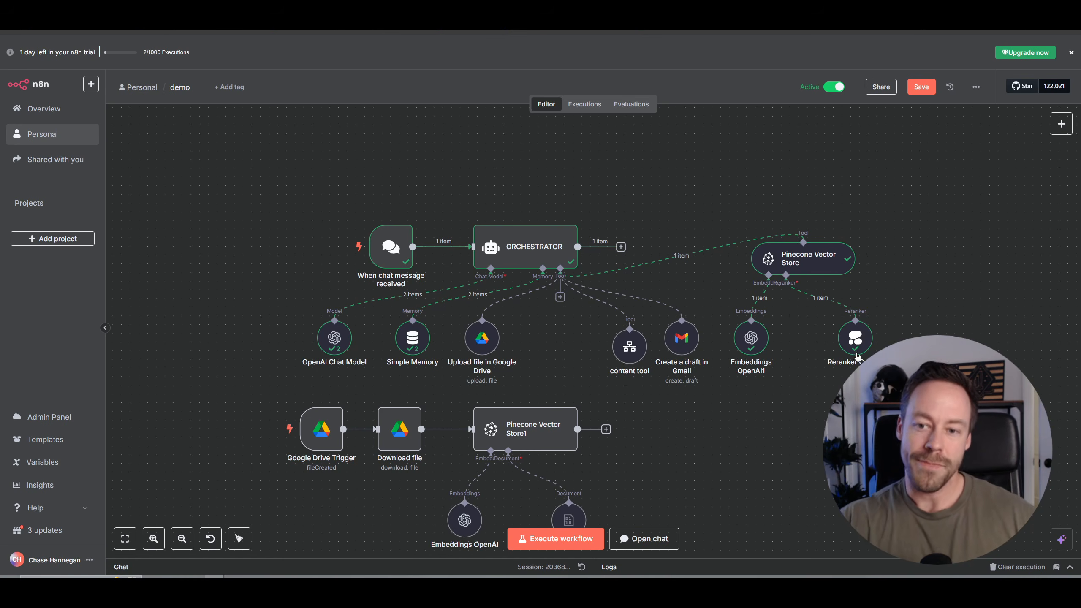
scroll(877, 234, "down", 3)
left_click(915, 91)
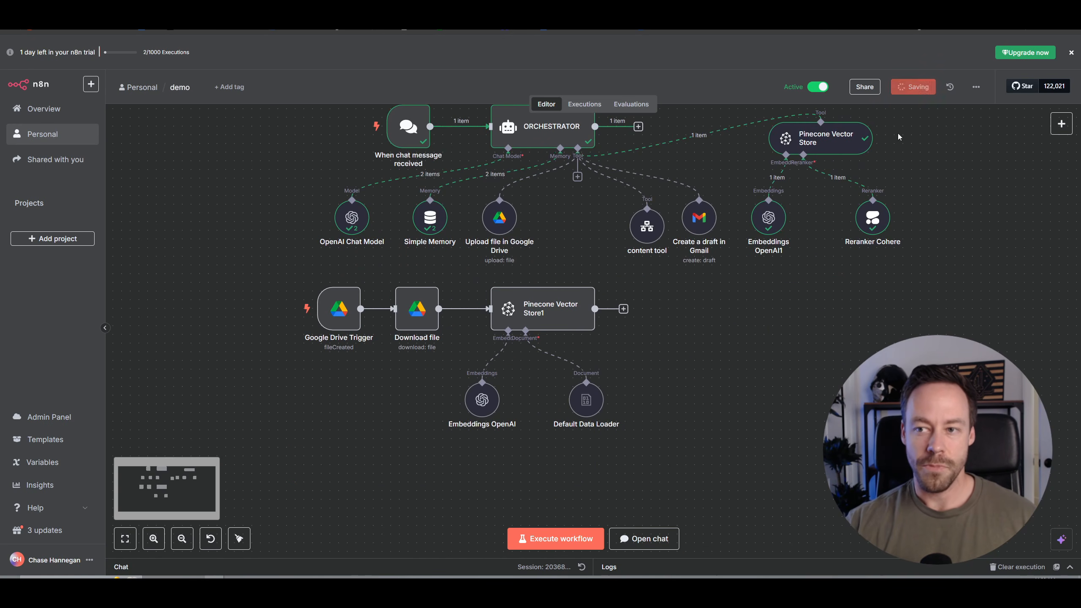
left_click_drag(790, 347, 764, 388)
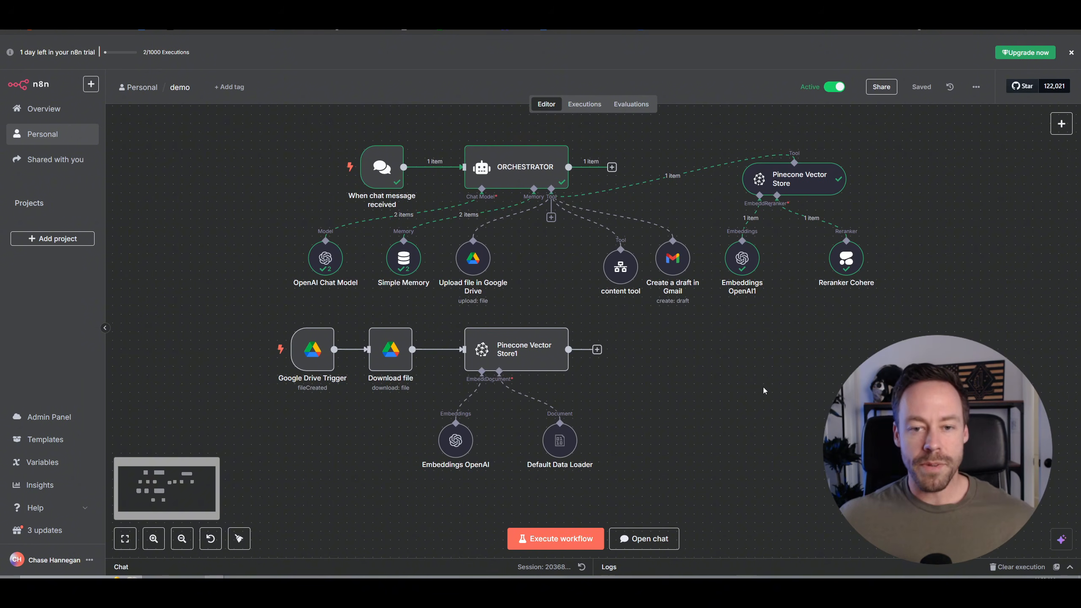